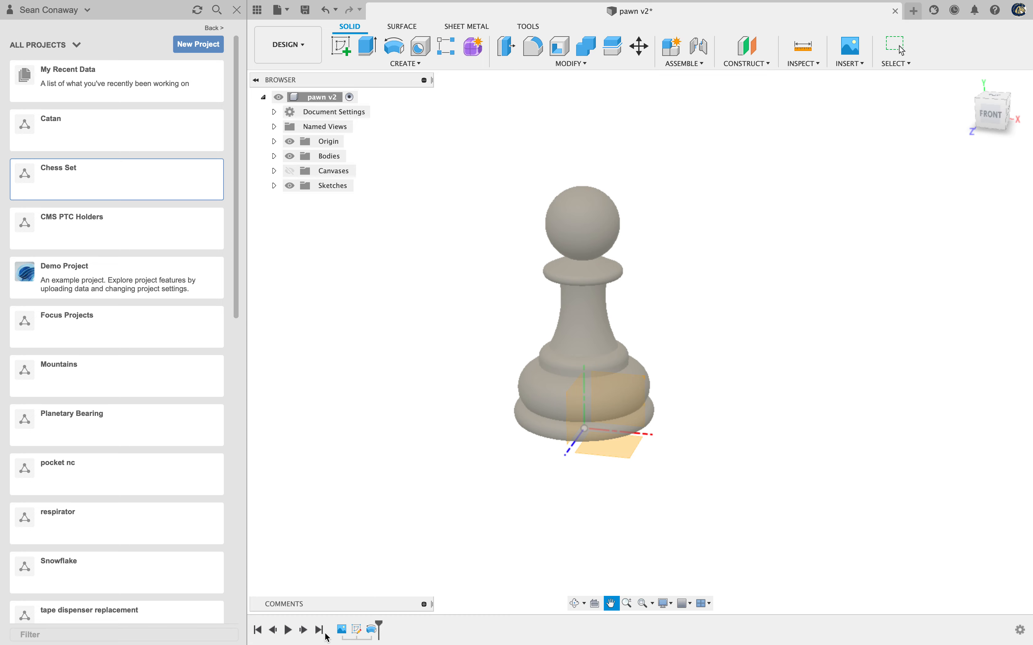
Examine the finished pawn model from the front and at an angle with its reference photo canvas shown
left_click(993, 119)
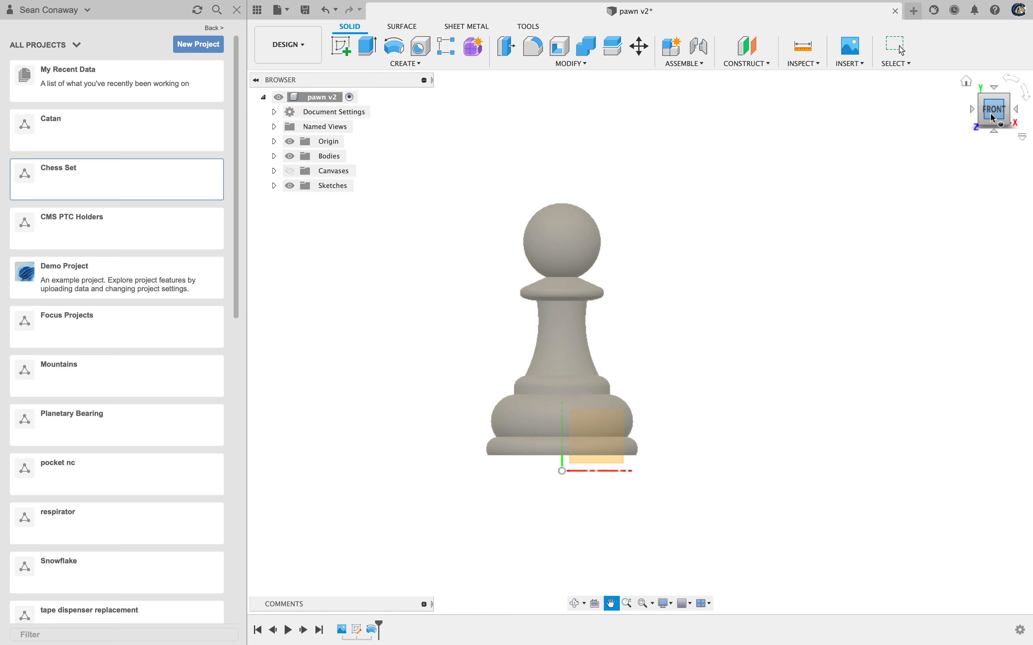
left_click_drag(993, 119, 990, 135)
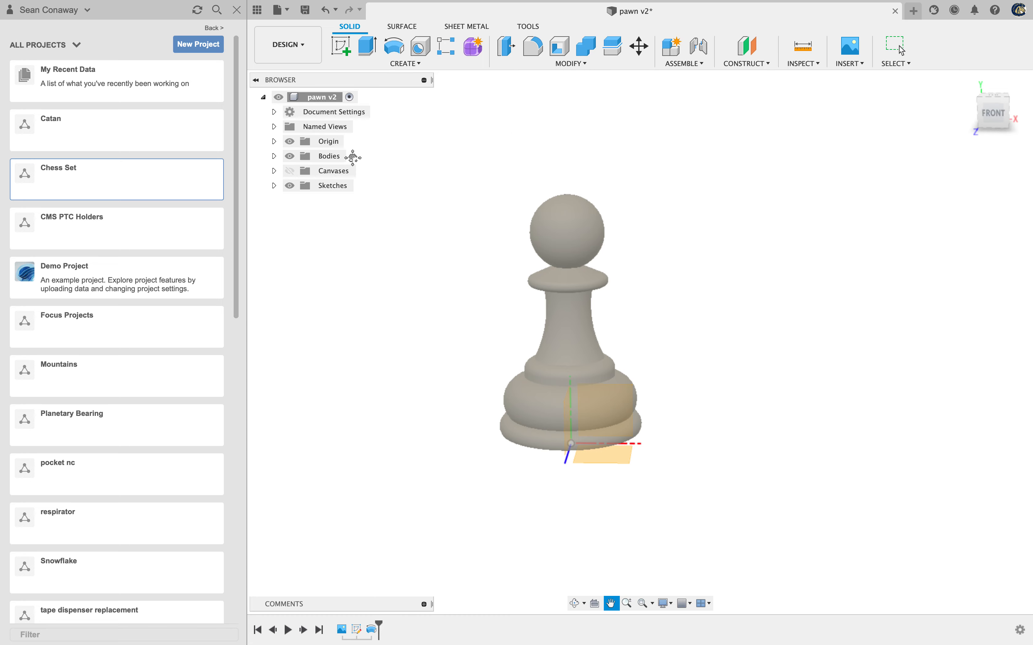
left_click(290, 171)
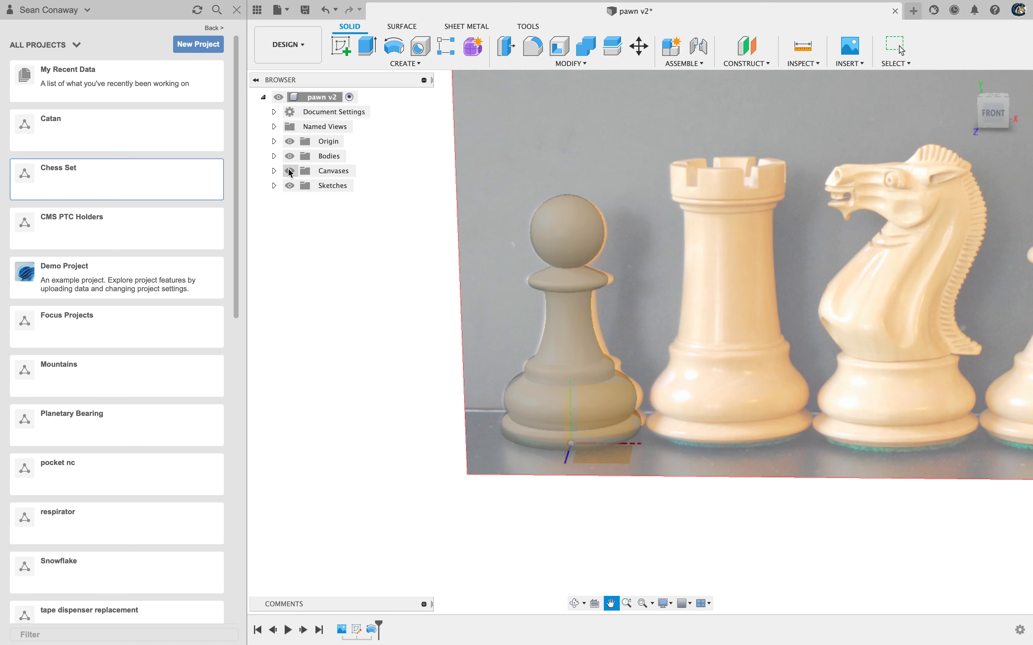
mouse_move(994, 112)
left_mouse_down()
mouse_move(1013, 92)
mouse_move(1005, 109)
mouse_move(1004, 94)
mouse_move(997, 104)
mouse_move(882, 93)
mouse_move(999, 114)
left_mouse_up()
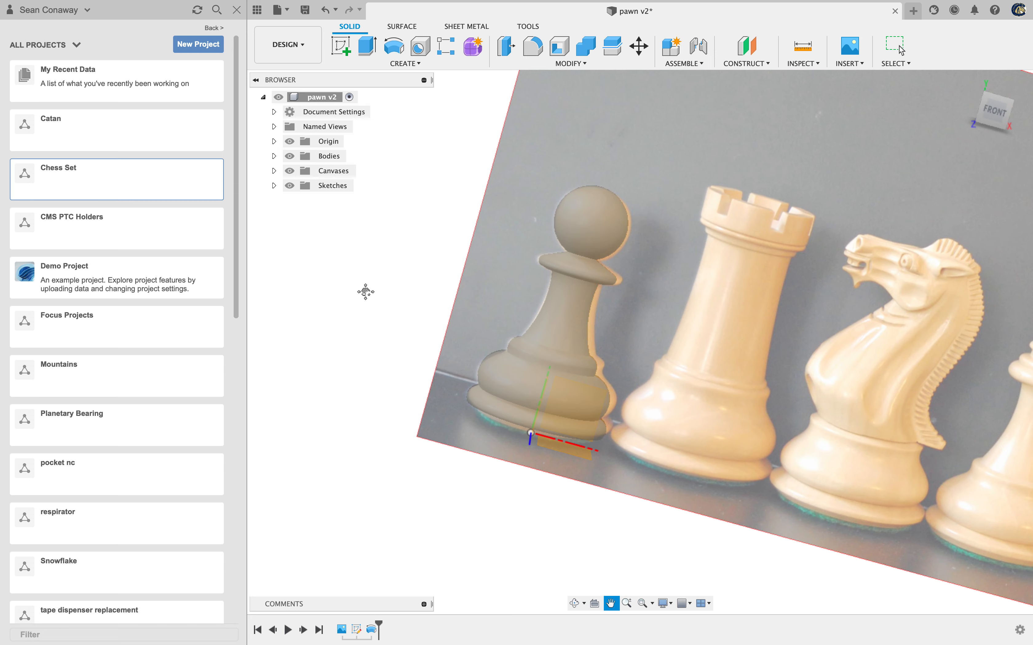
Close the pawn v2 design without saving its changes
left_click(898, 47)
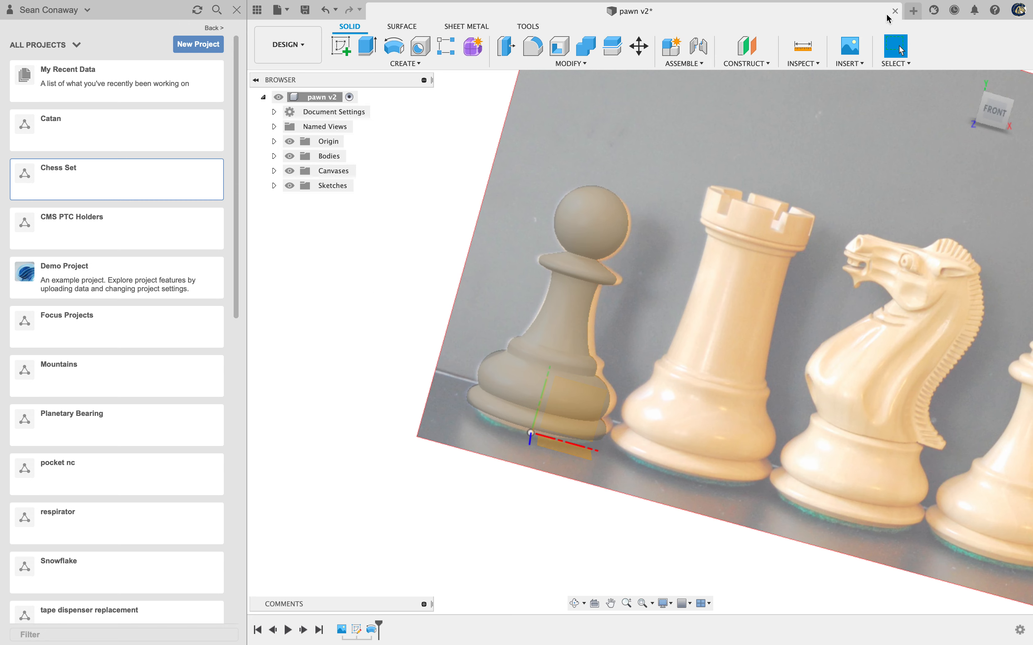
left_click(896, 12)
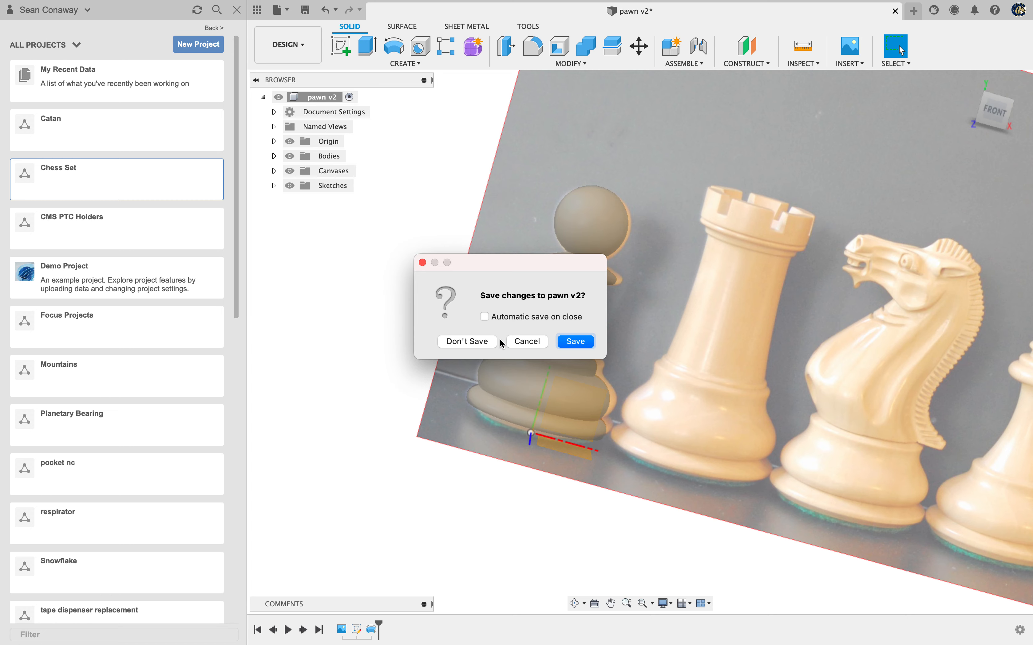
left_click(457, 343)
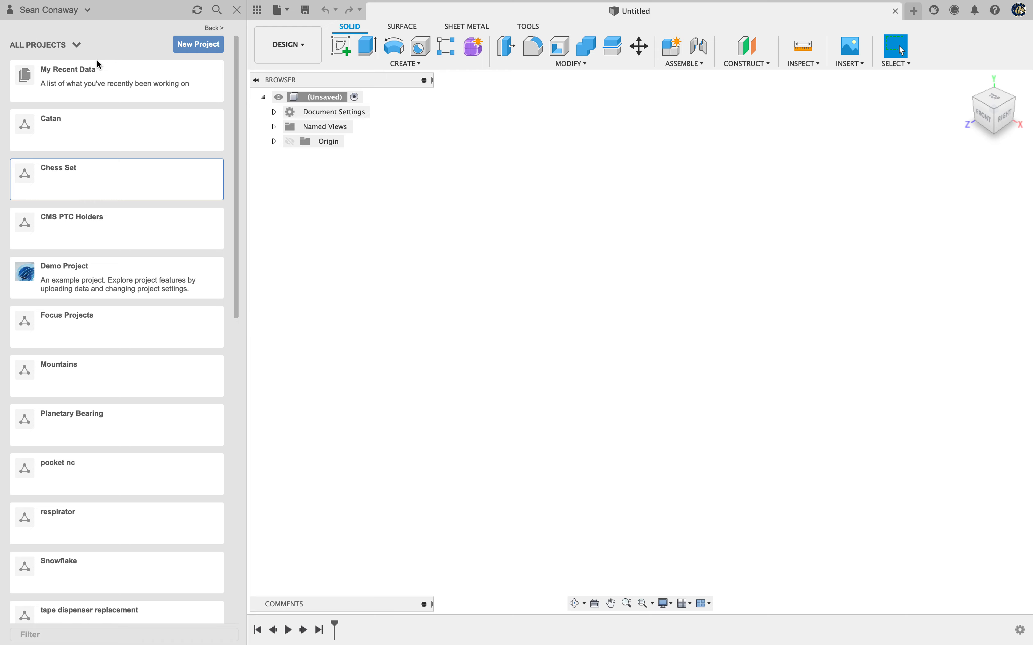
Open the Chess Set project in the project list
left_click(259, 12)
left_click(14, 17)
scroll(90, 173, "down", 1)
left_click(90, 178)
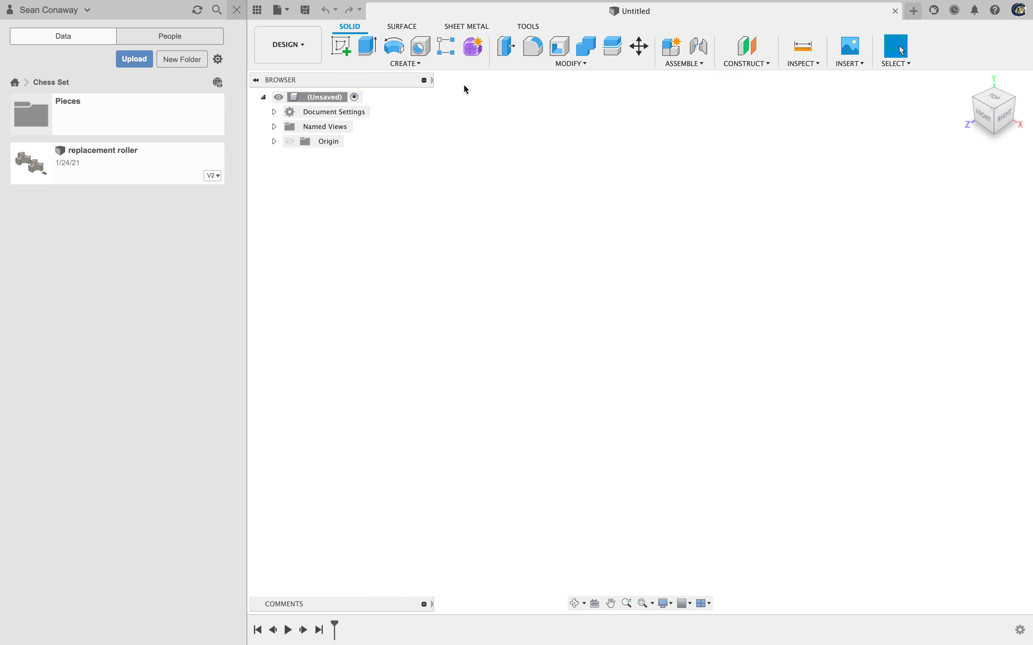
Save the empty design as "Pawn" in the Chess Set project and hide the project data
mouse_move(390, 5)
left_click(302, 10)
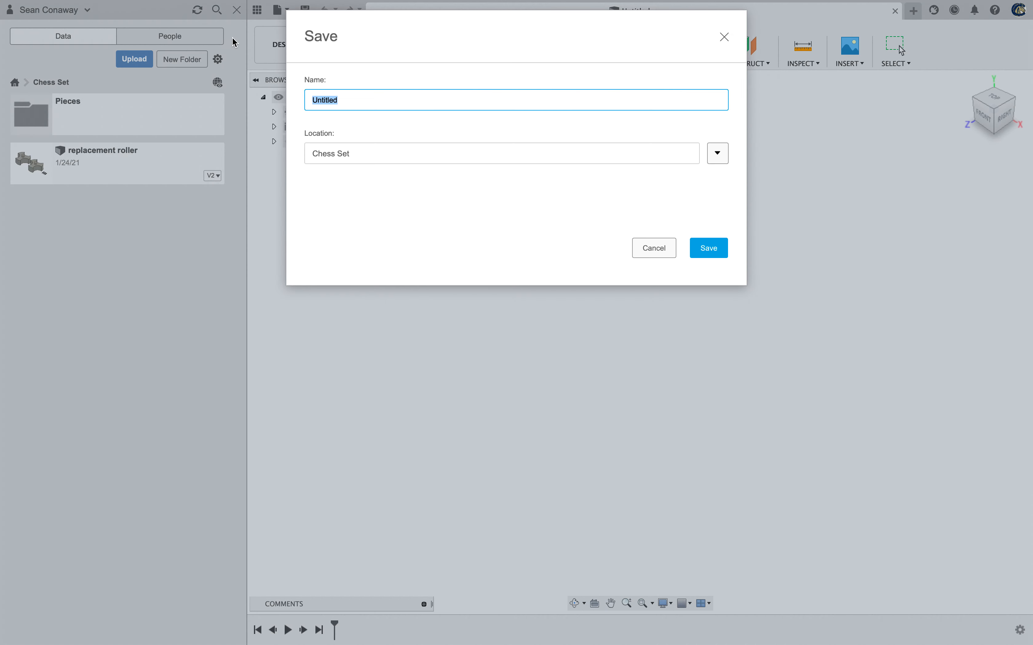
type("P")
left_click(725, 161)
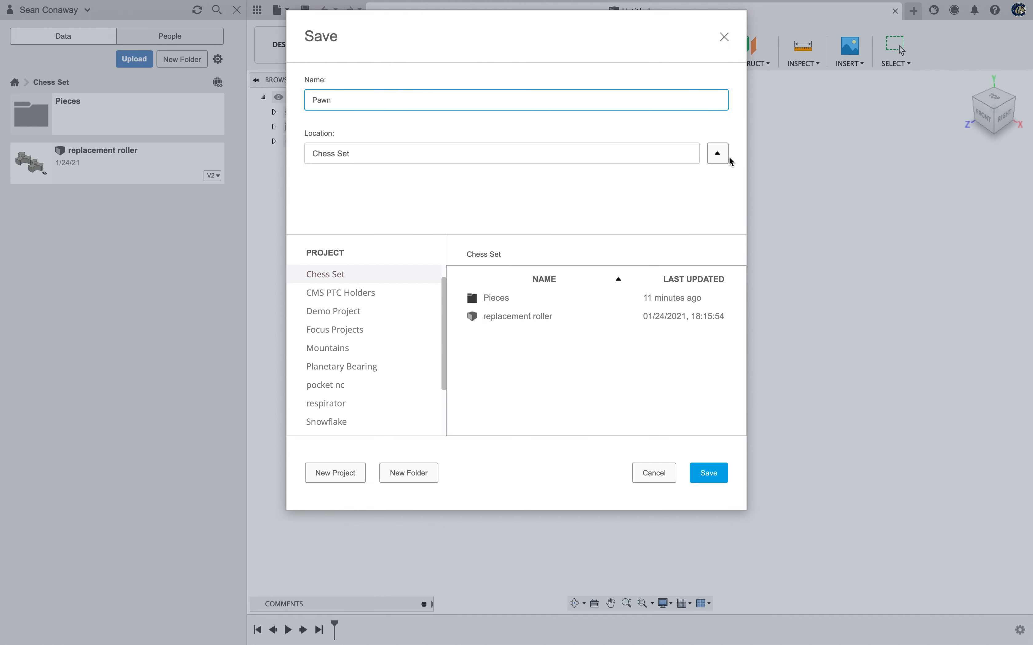
left_click(358, 319)
left_click(341, 278)
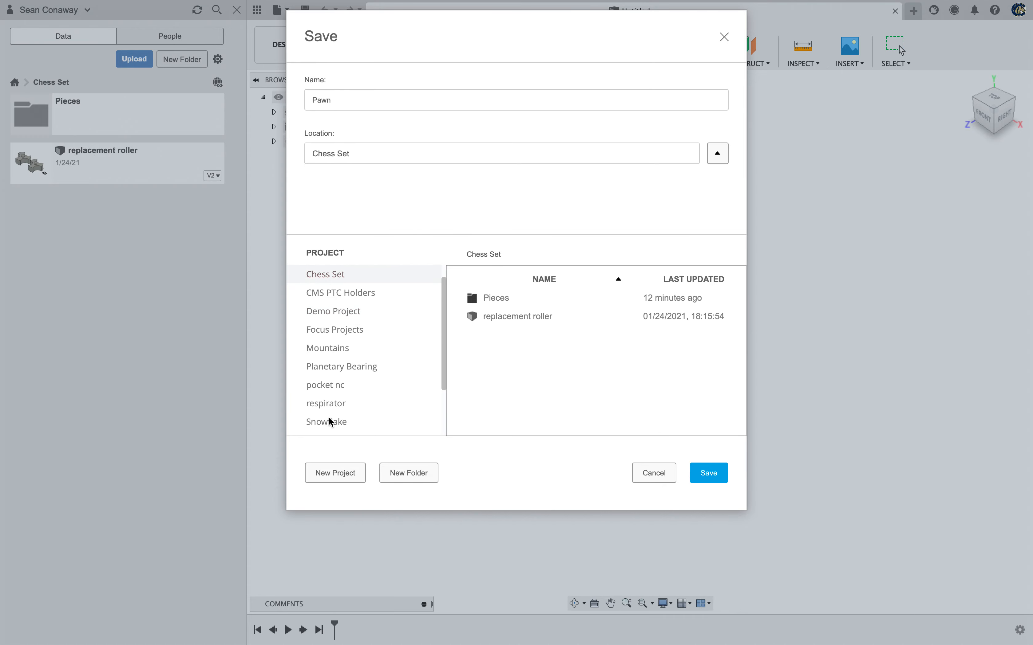
left_click(697, 478)
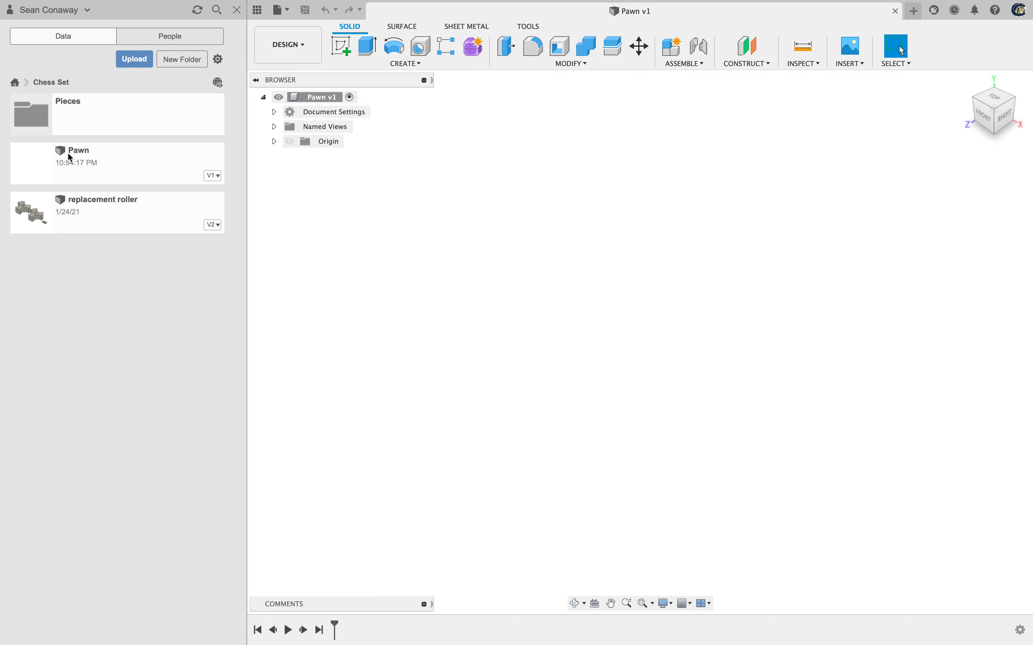
left_click(237, 10)
mouse_move(18, 35)
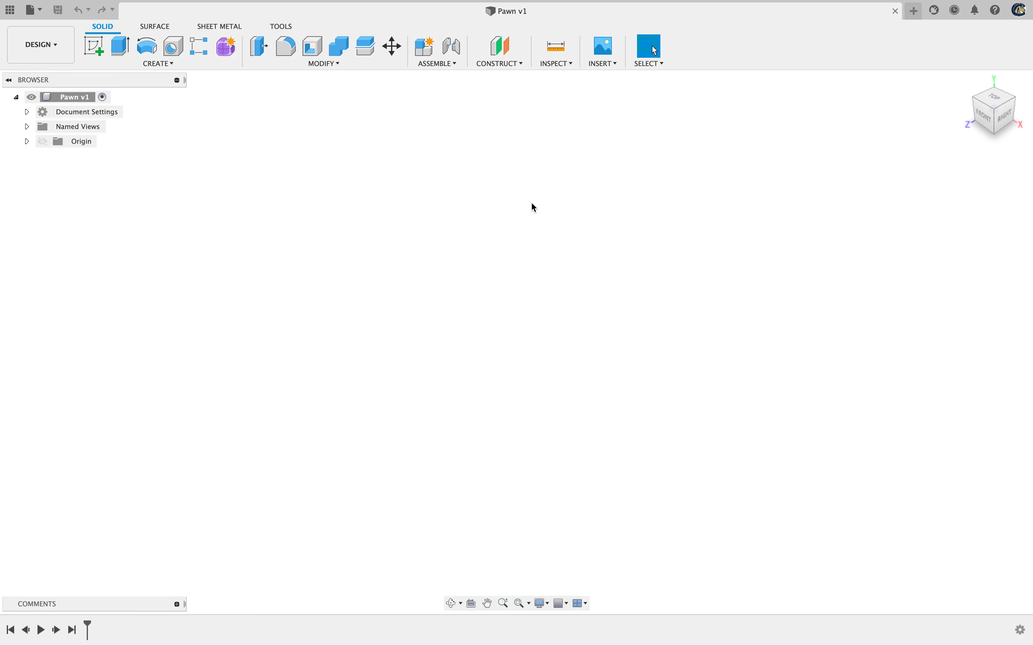
Switch to the web browser and open the picture linked in the Fusion #4 - FIDE Chess Pawn assignment
key("ctrl+Left")
key("ctrl+Right")
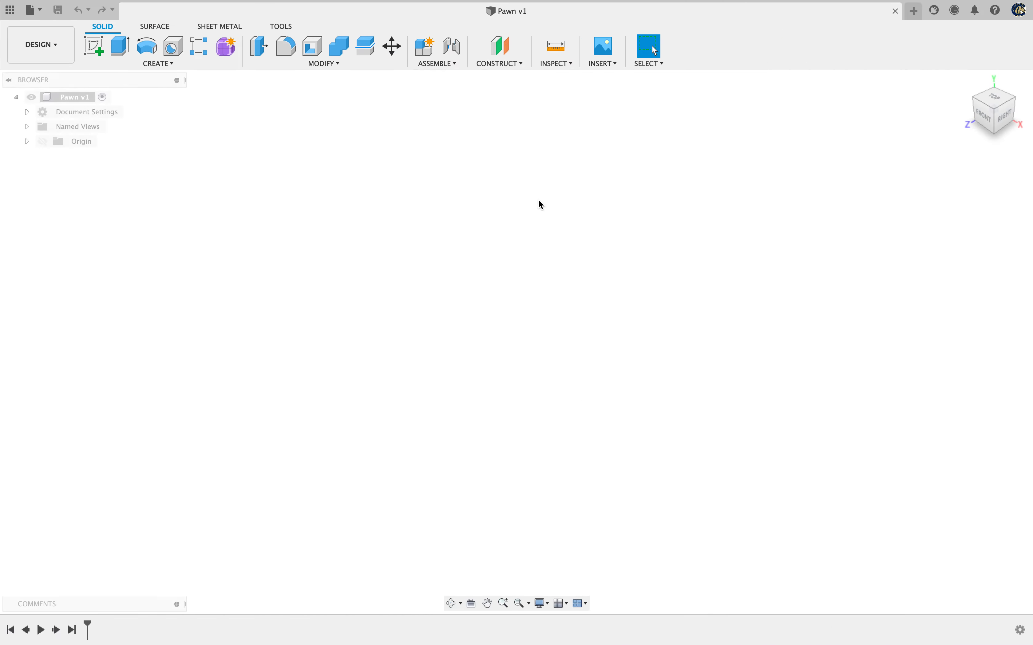
key("ctrl+Right")
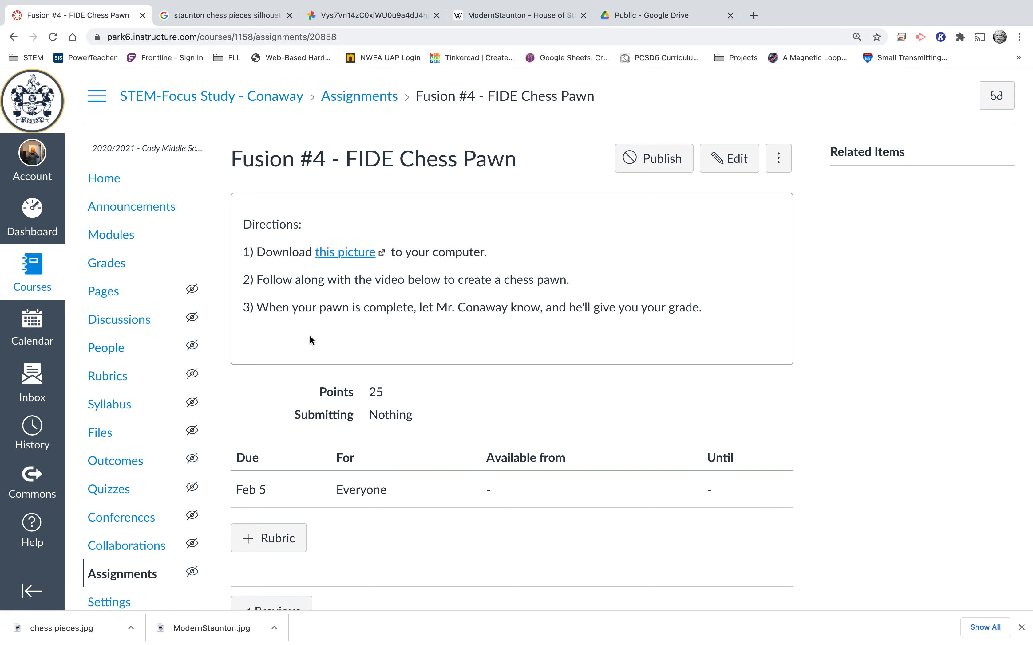
left_click(338, 258)
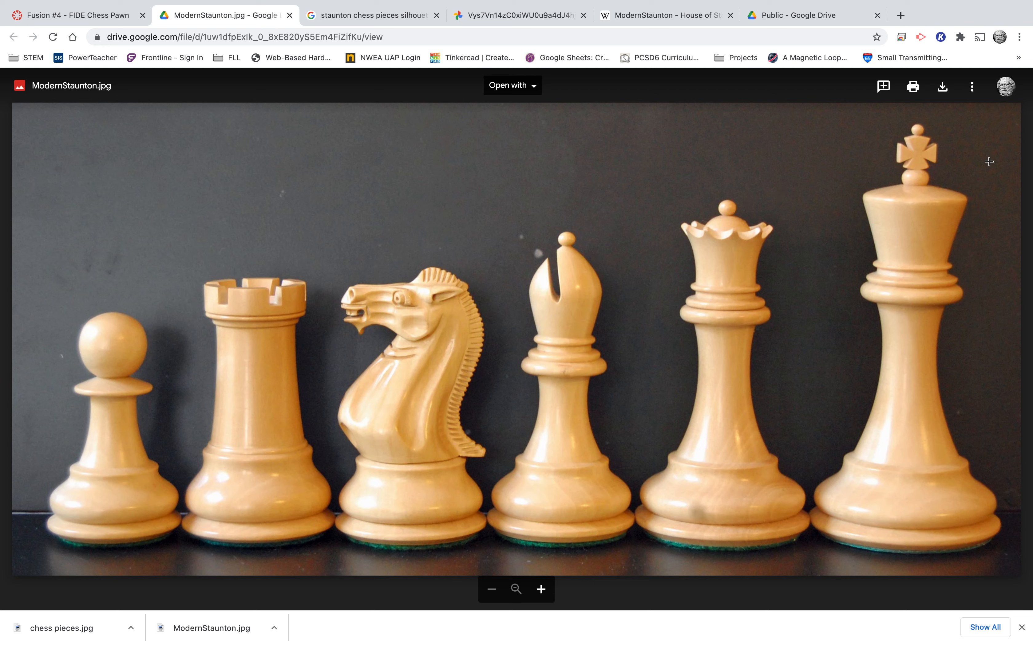
Download the ModernStaunton picture as "ModernStaunton (1)" into the Downloads folder
left_click(943, 89)
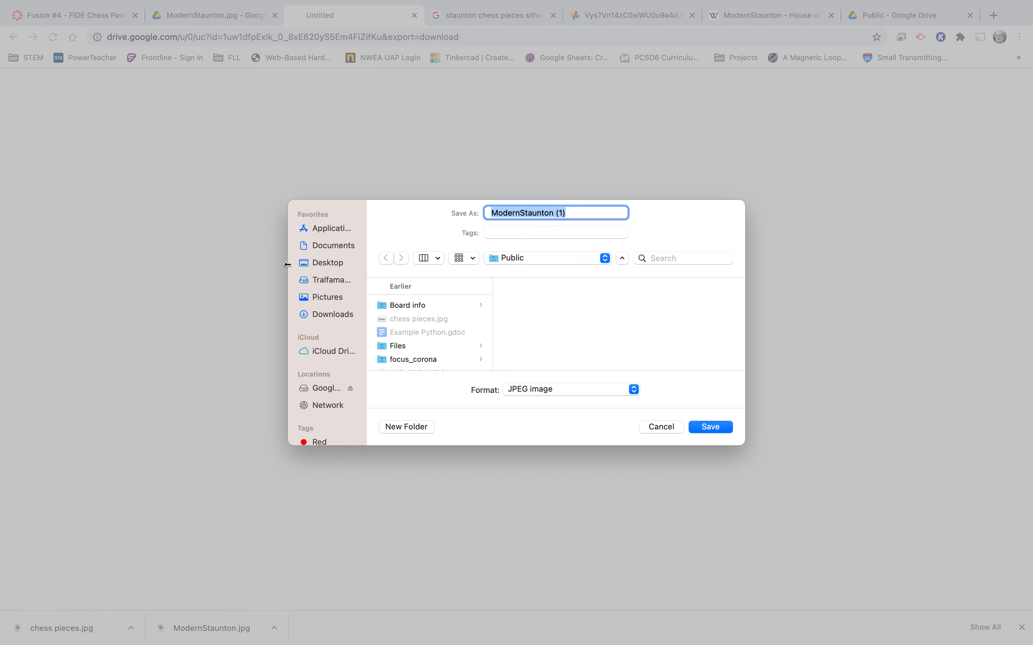
left_click(315, 316)
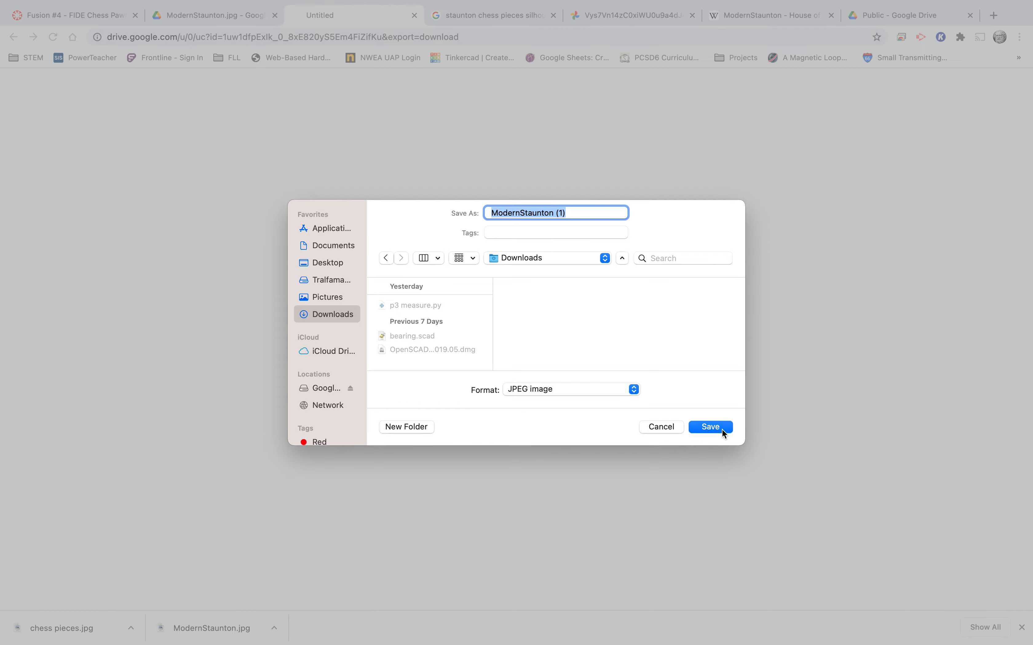
left_click(710, 427)
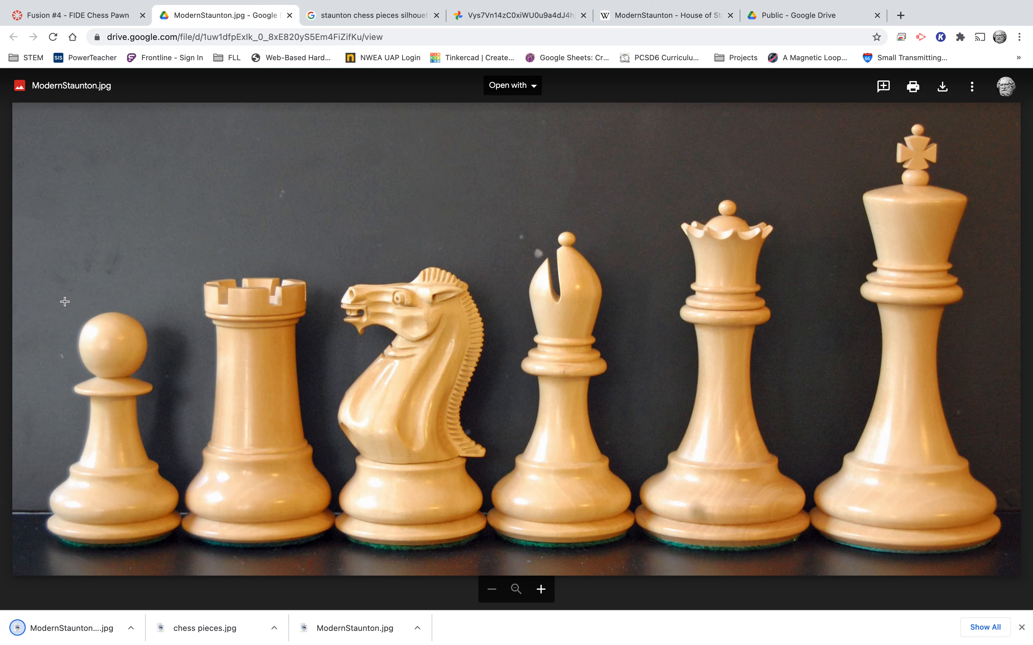
Switch back to Fusion 360, set the front view and show the origin planes and axes
key("plus")
key("ctrl+Left")
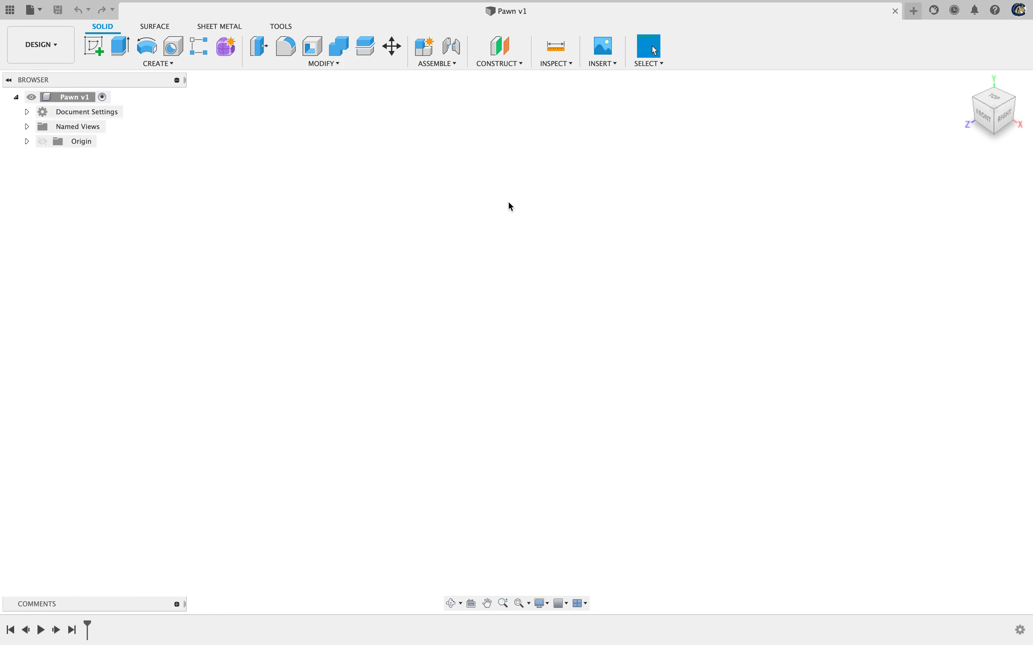
left_click(981, 119)
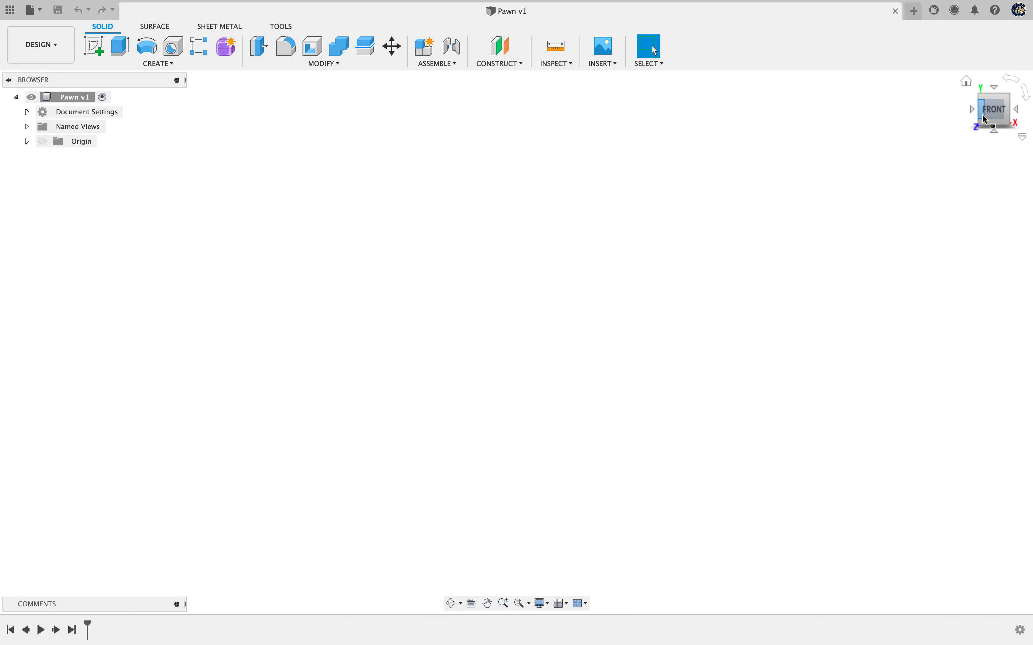
left_click(43, 142)
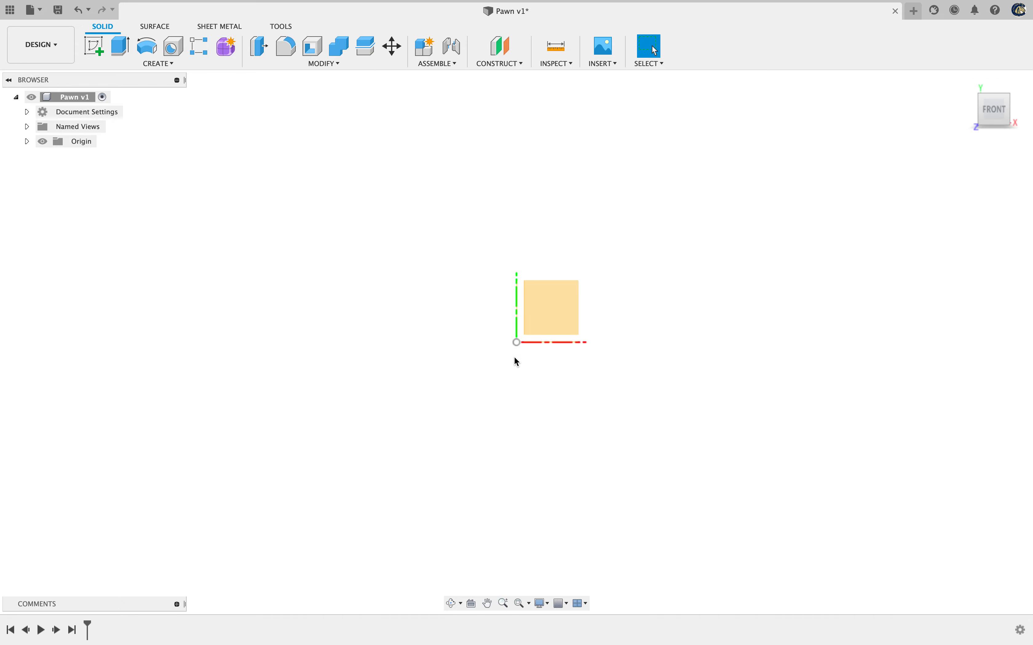
scroll(539, 283, "down", 2)
scroll(540, 284, "up", 5)
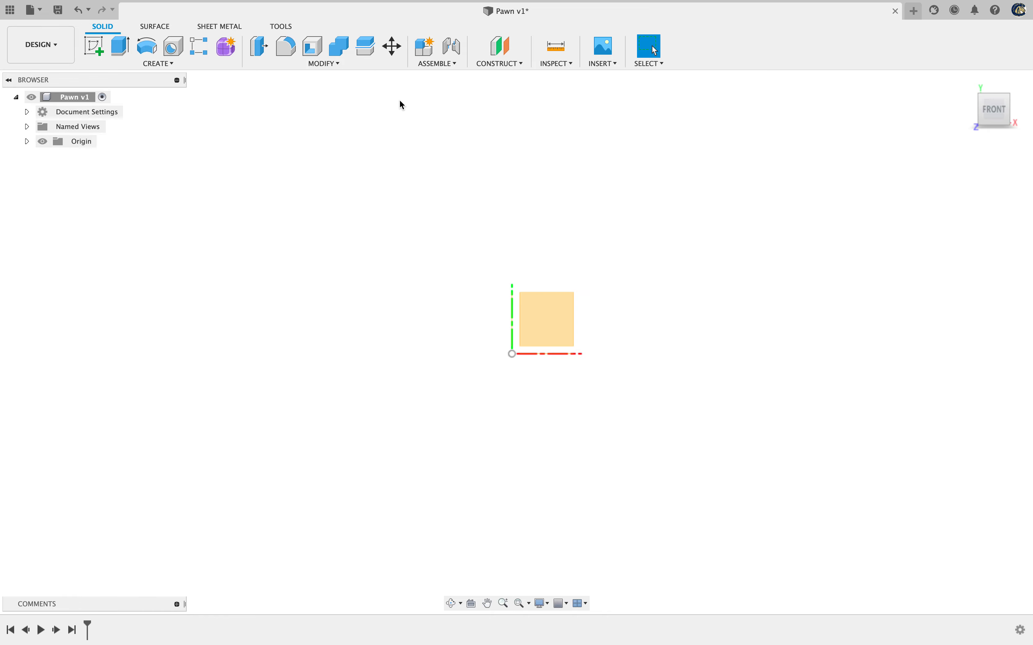
Insert ModernStaunton (1).jpg from the Downloads folder as a canvas on the XY plane
left_click(602, 62)
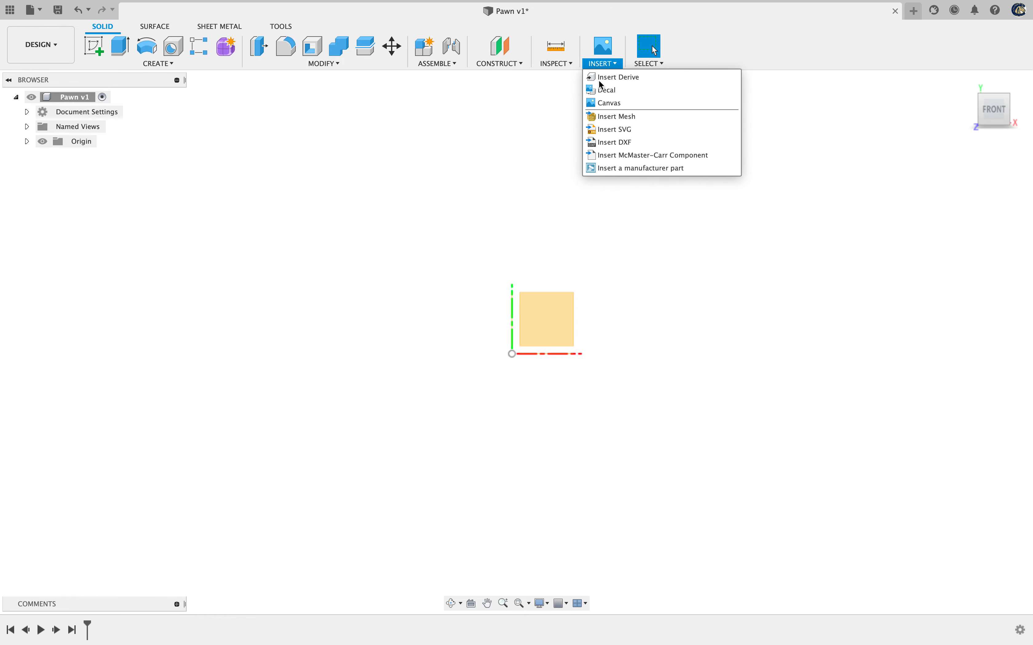
left_click(600, 105)
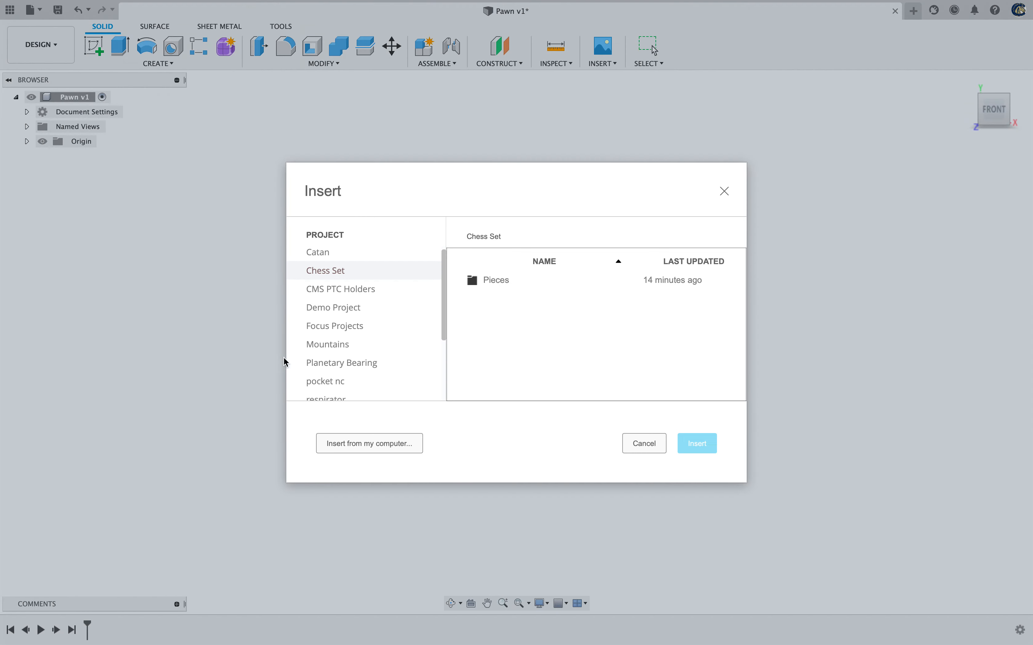
left_click(350, 443)
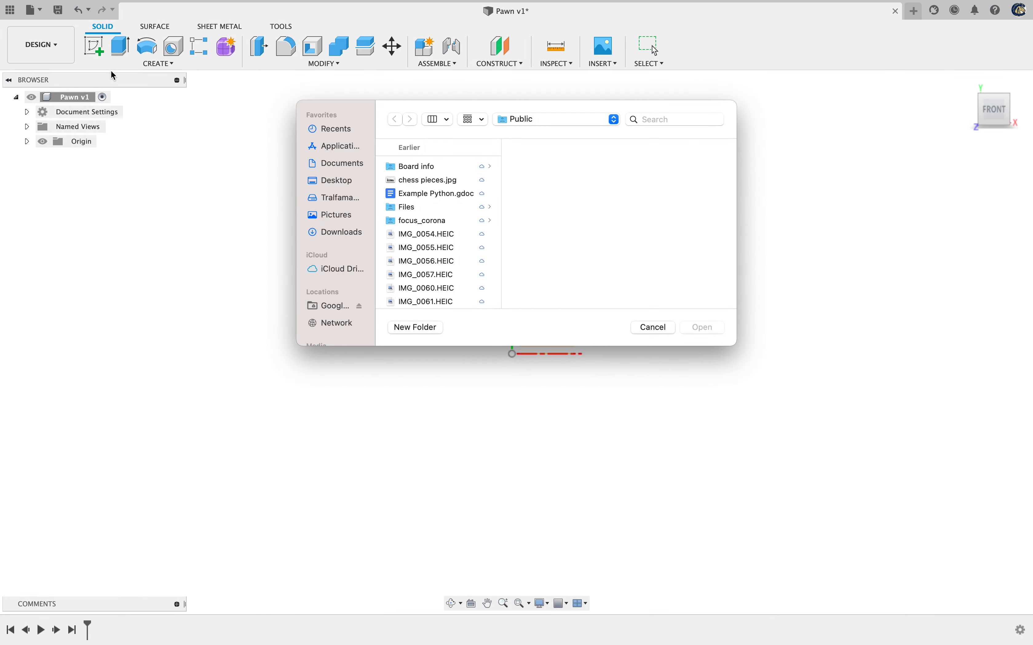
left_click(339, 234)
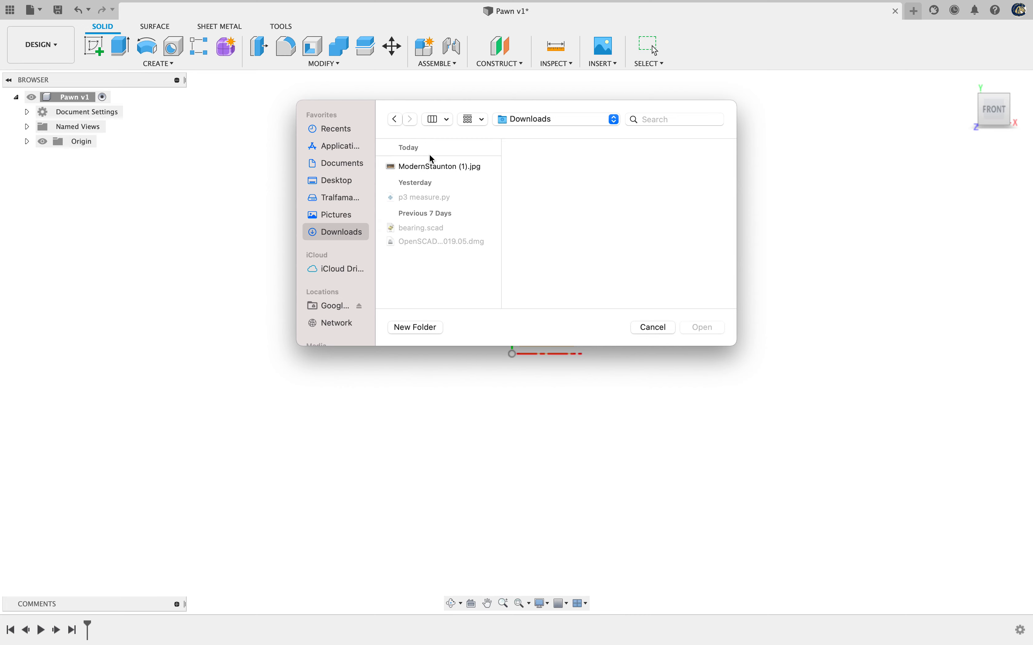
left_click(428, 175)
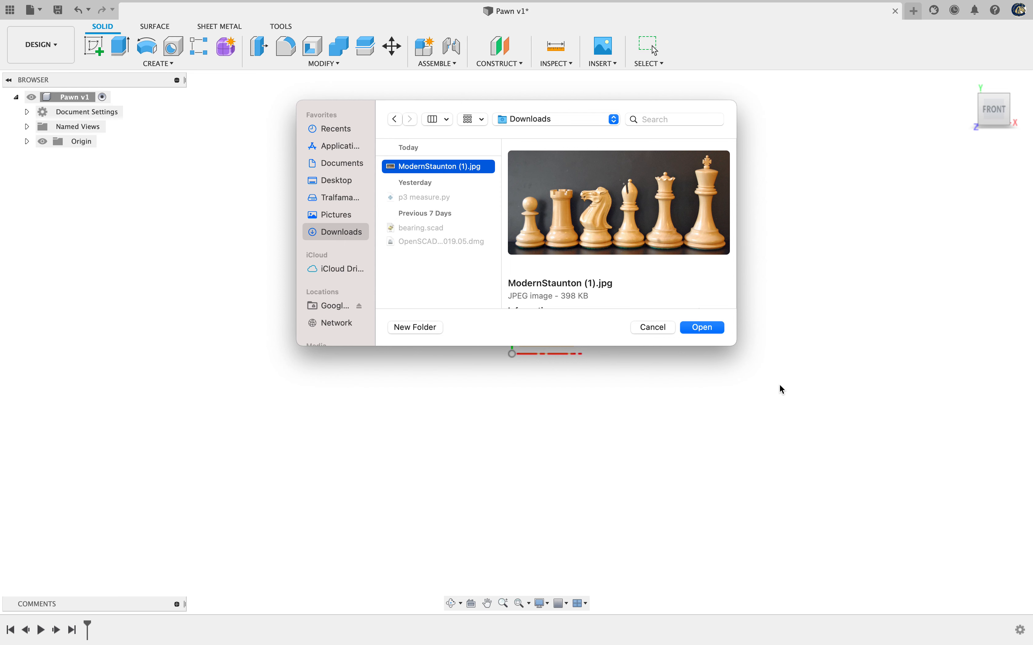
left_click(703, 328)
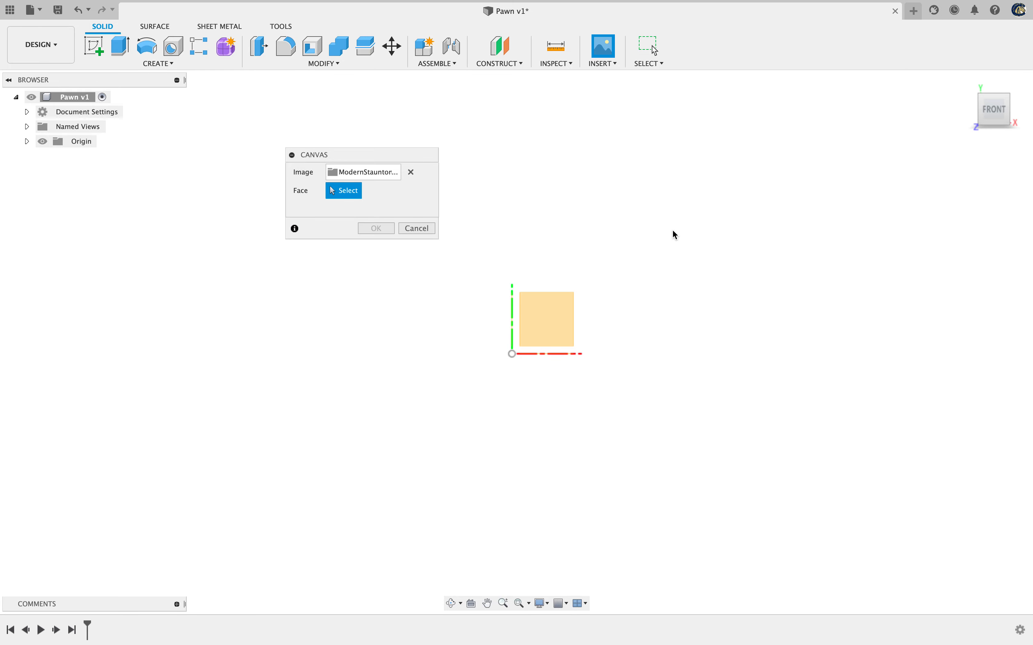
left_click(565, 325)
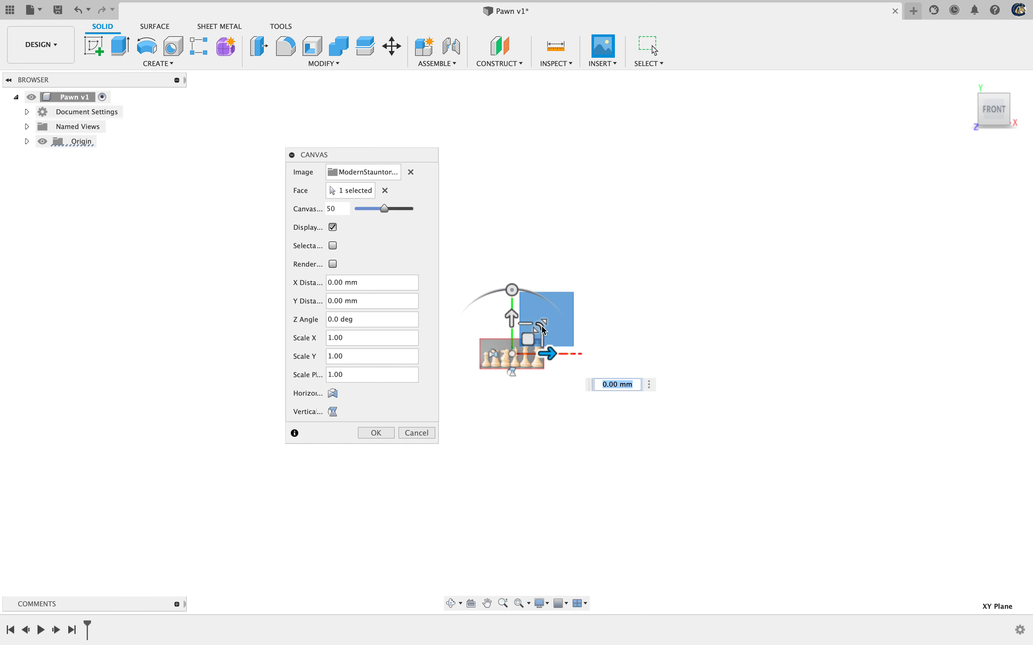
Enlarge the canvas uniformly by a factor of about 4.45 and move its settings dialog clear of the image
left_click(541, 327)
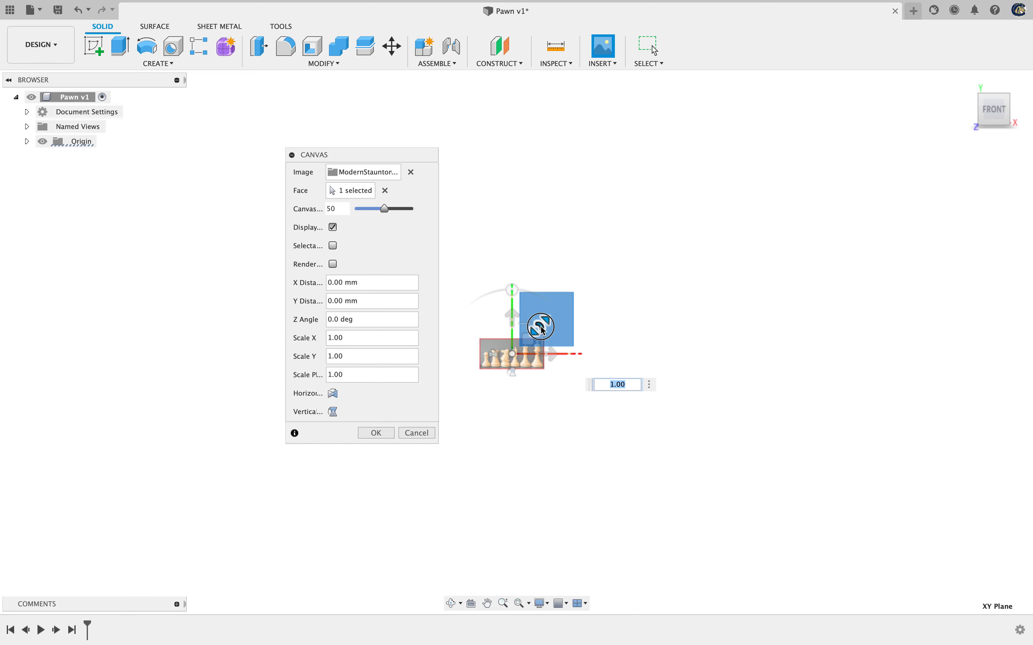
left_click_drag(541, 329, 787, 249)
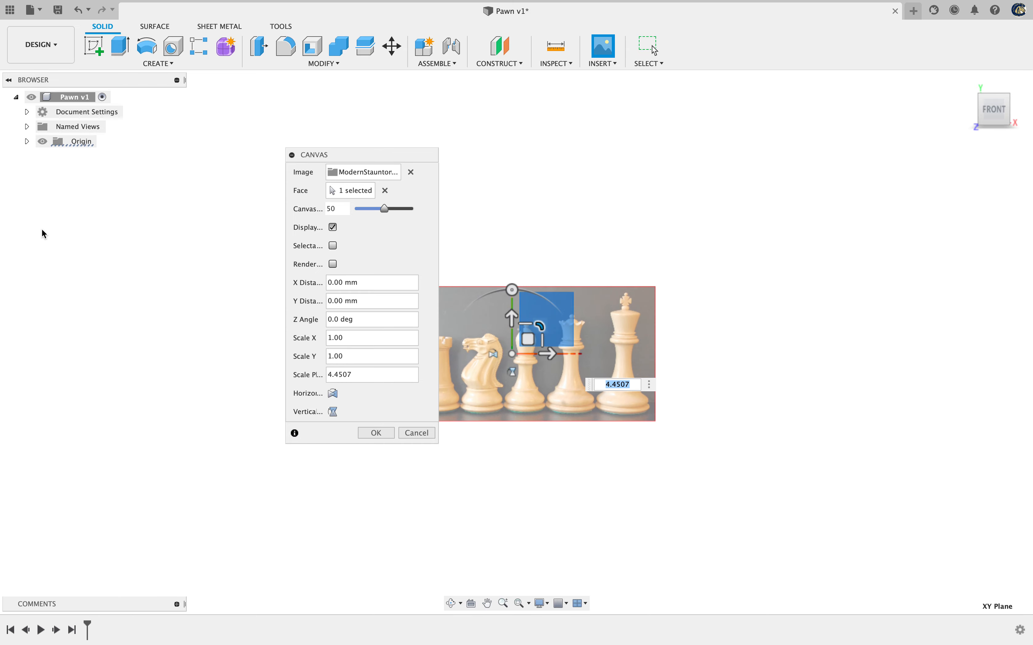
left_click_drag(347, 155, 98, 173)
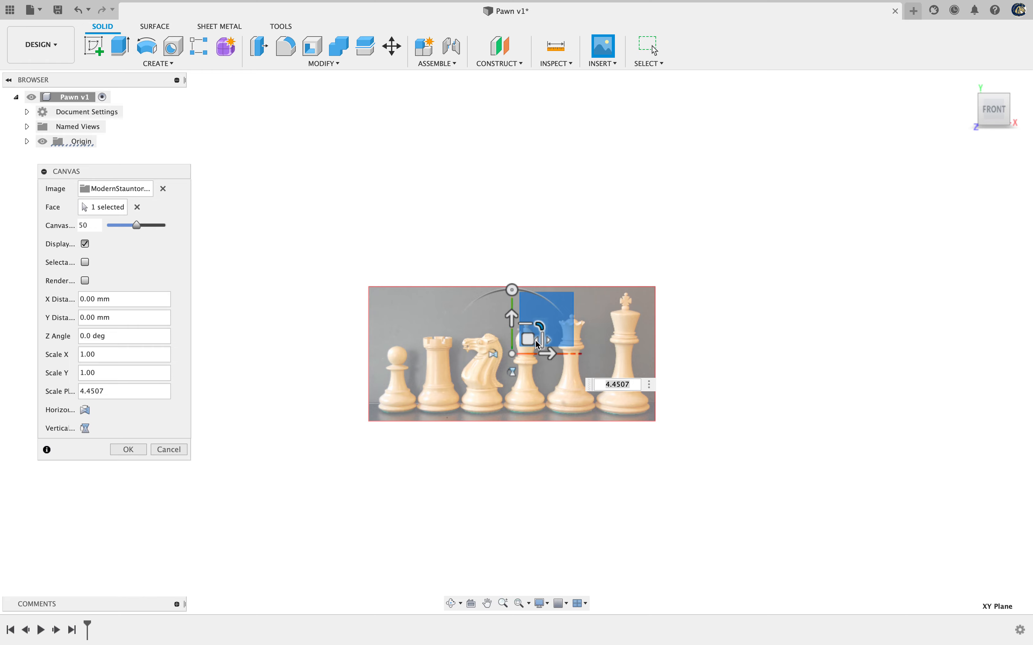
Move the canvas about 31.25 mm in X and 15.21 mm in Y to place the pawn's base centre on the origin
left_click_drag(528, 340, 643, 289)
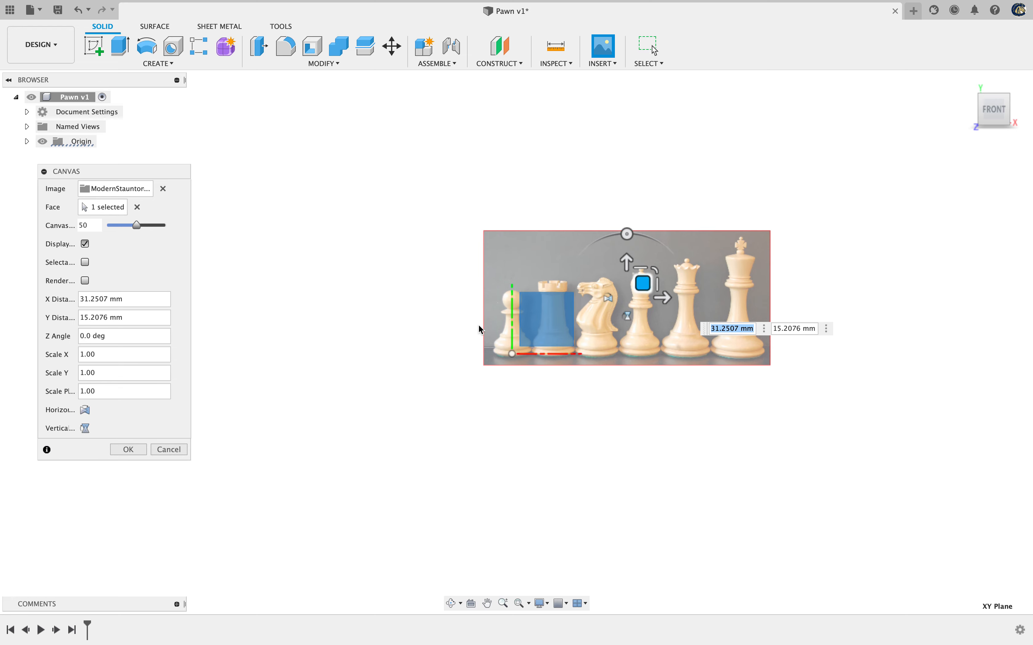
scroll(510, 316, "down", 2)
scroll(510, 316, "up", 5)
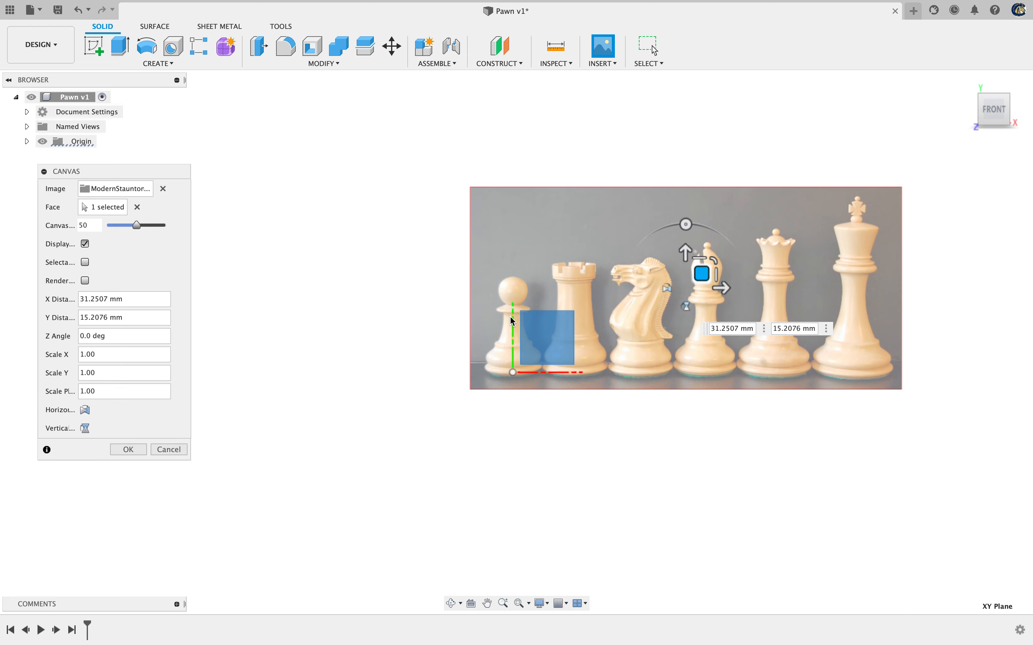
scroll(509, 317, "down", 3)
scroll(512, 321, "down", 1)
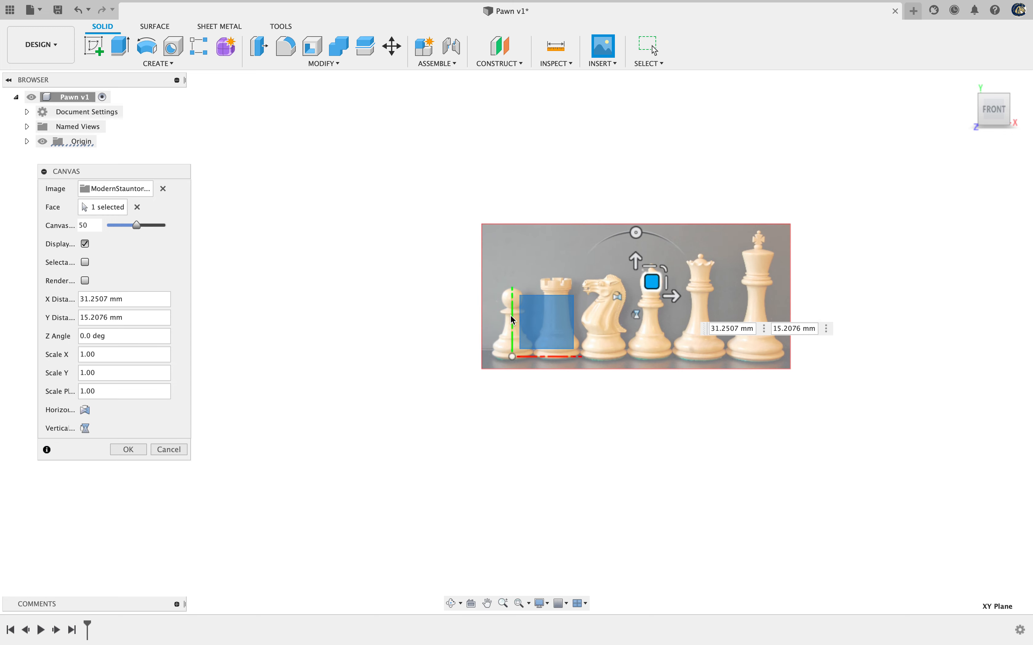
scroll(512, 320, "up", 4)
scroll(511, 316, "up", 1)
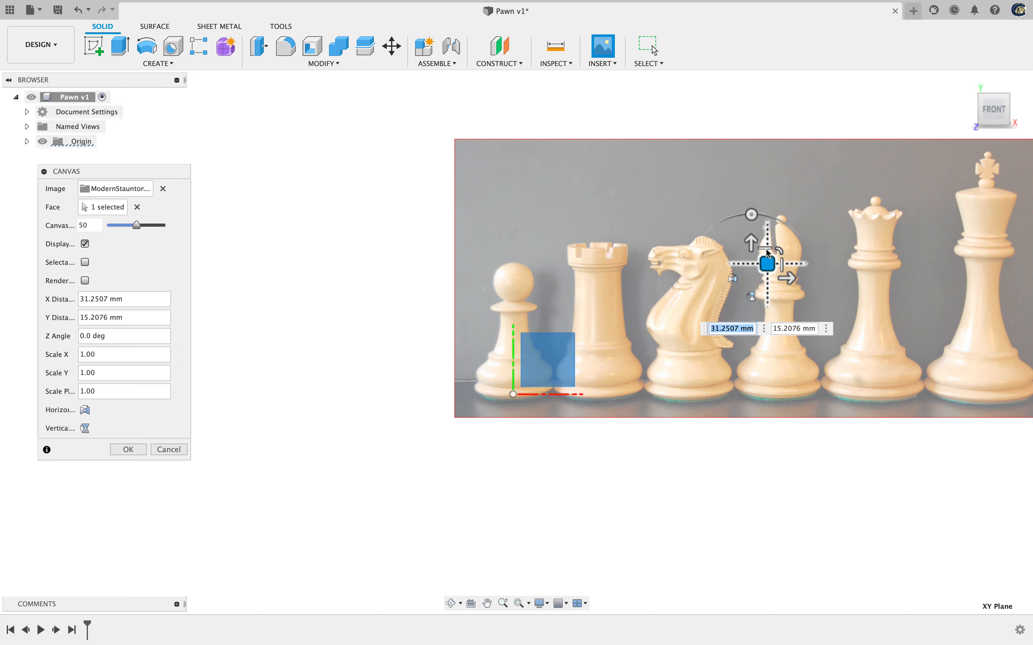
Try shifting the canvas down 9 mm along the Y axis
left_click_drag(751, 242, 748, 312)
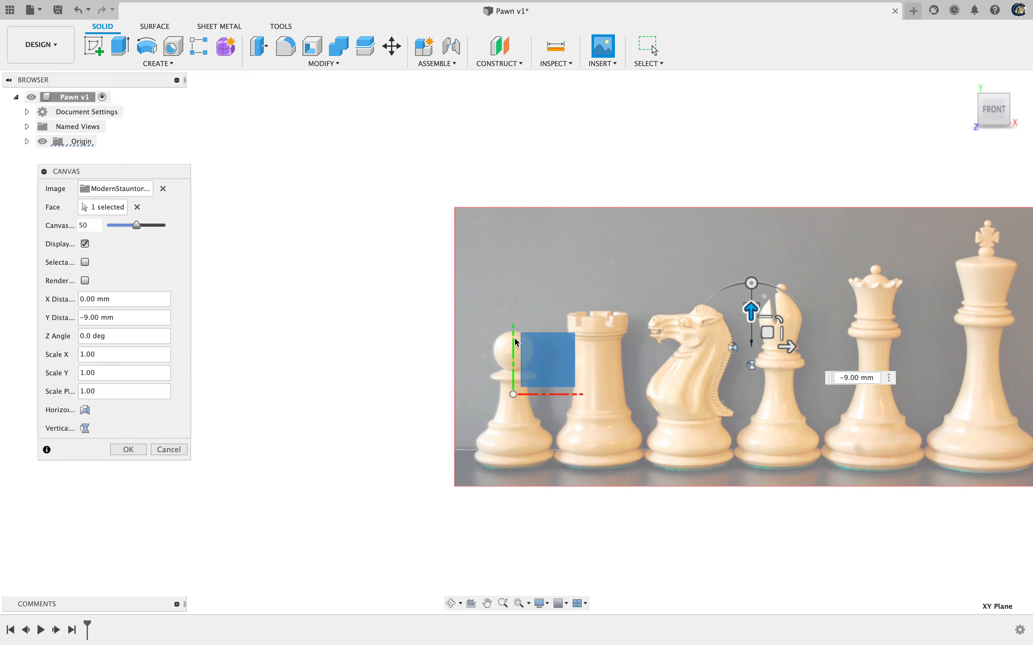
scroll(517, 343, "down", 1)
scroll(516, 342, "up", 3)
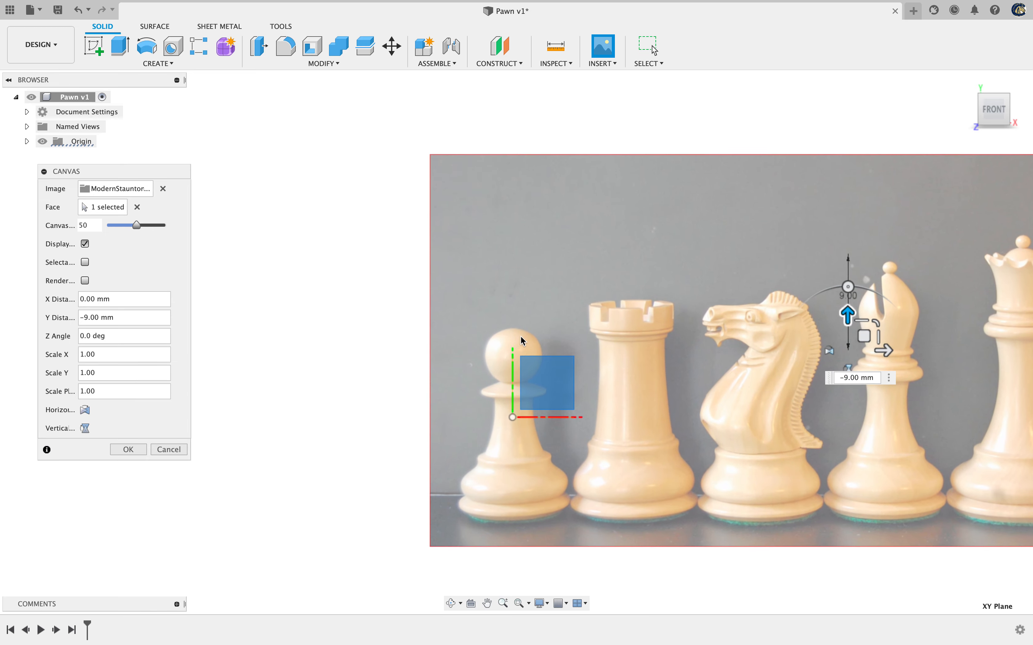
scroll(520, 336, "down", 2)
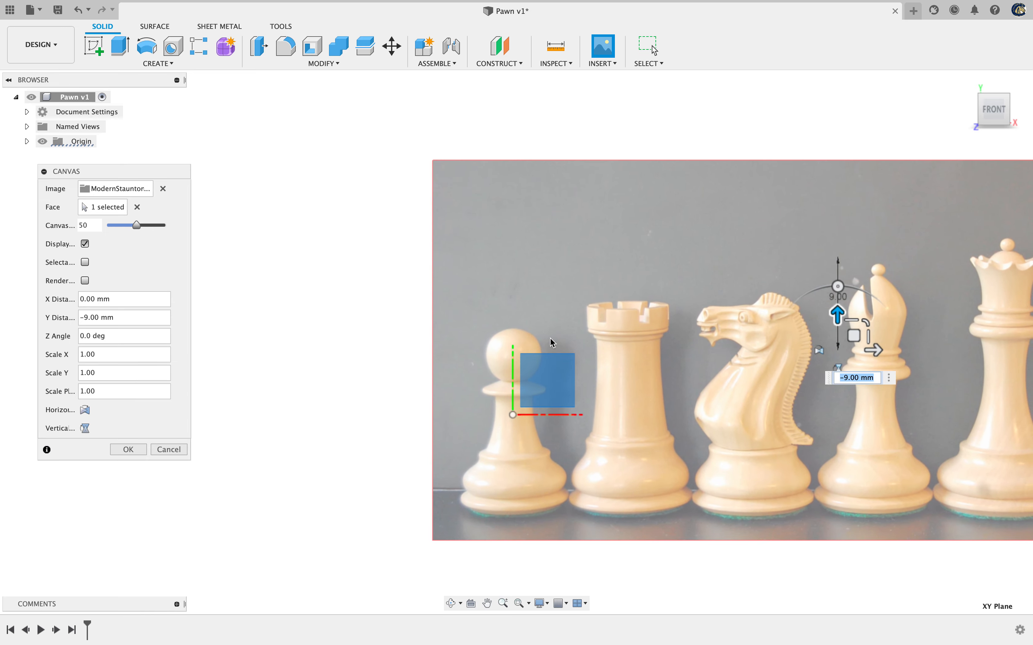
scroll(550, 338, "down", 2)
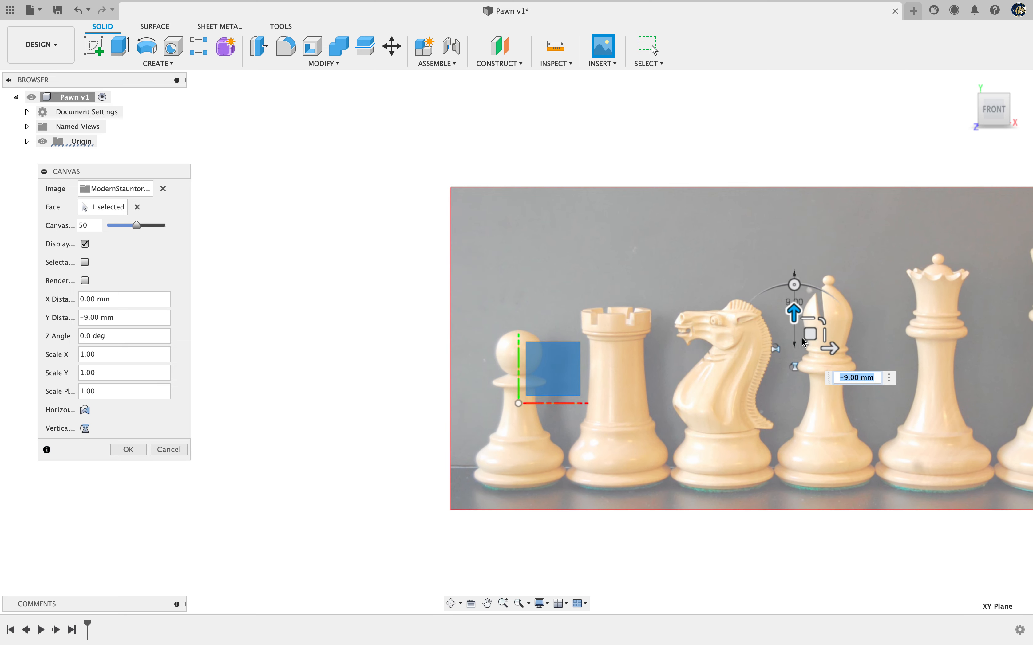
Move the canvas back up 9 mm along Y so the pawn's base sits on the origin, and accept the canvas
left_click_drag(833, 349, 831, 351)
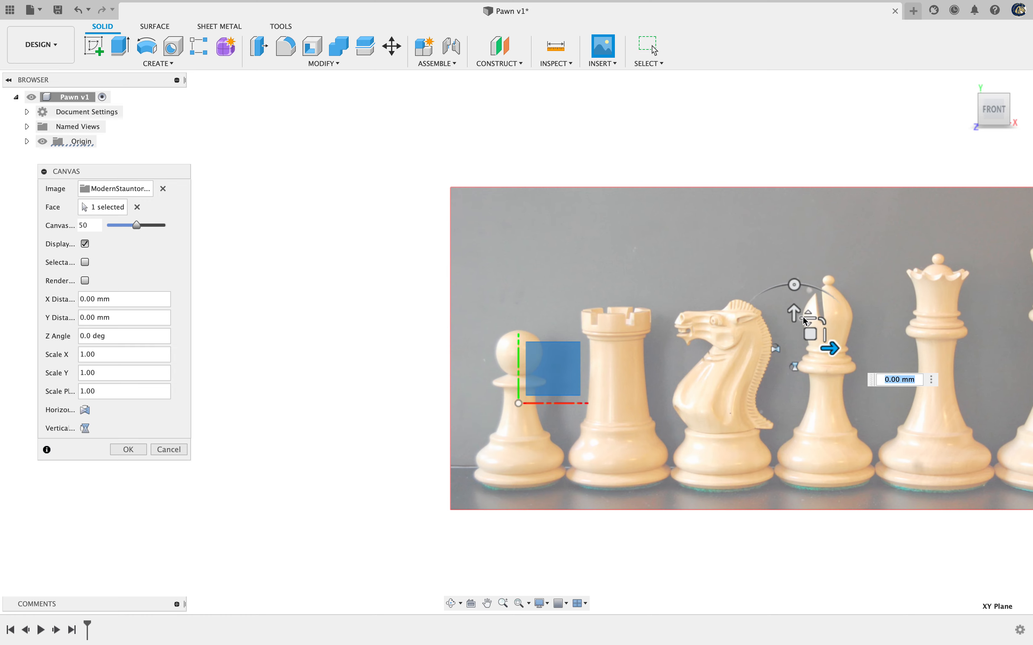
left_click_drag(794, 309, 799, 228)
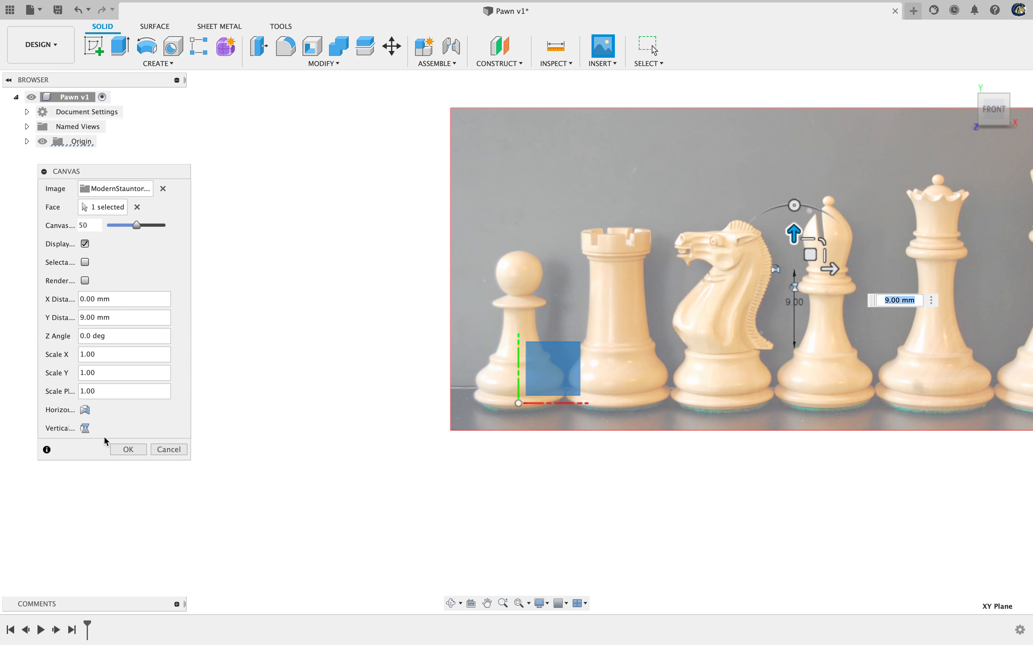
left_click(126, 450)
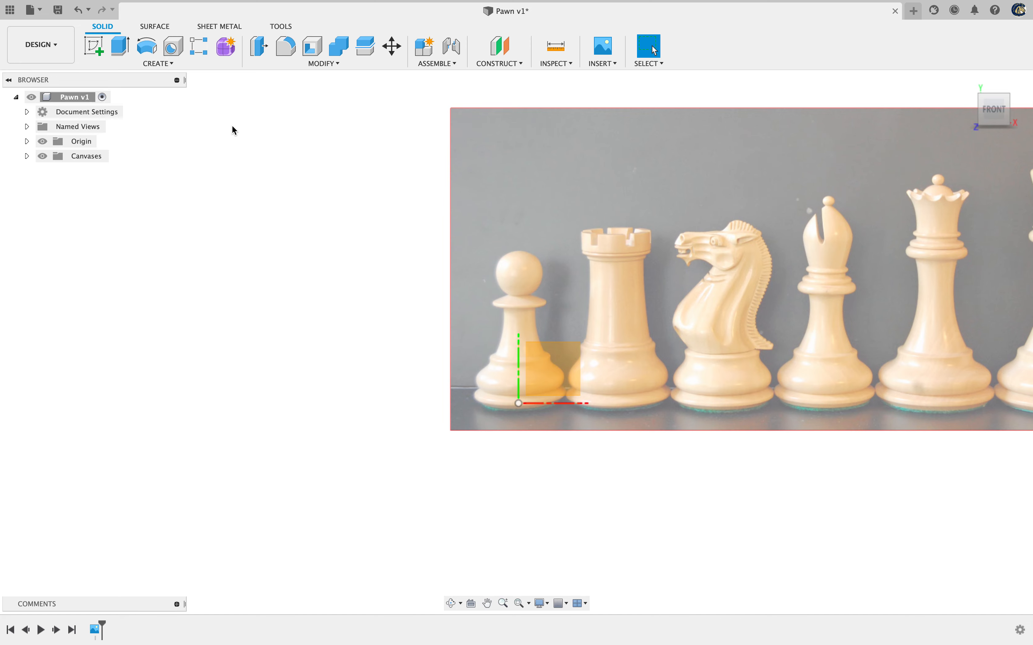
Calibrate the ModernStaunton (1) canvas by setting the distance from the pawn's top to the origin to 50 mm
left_click(26, 156)
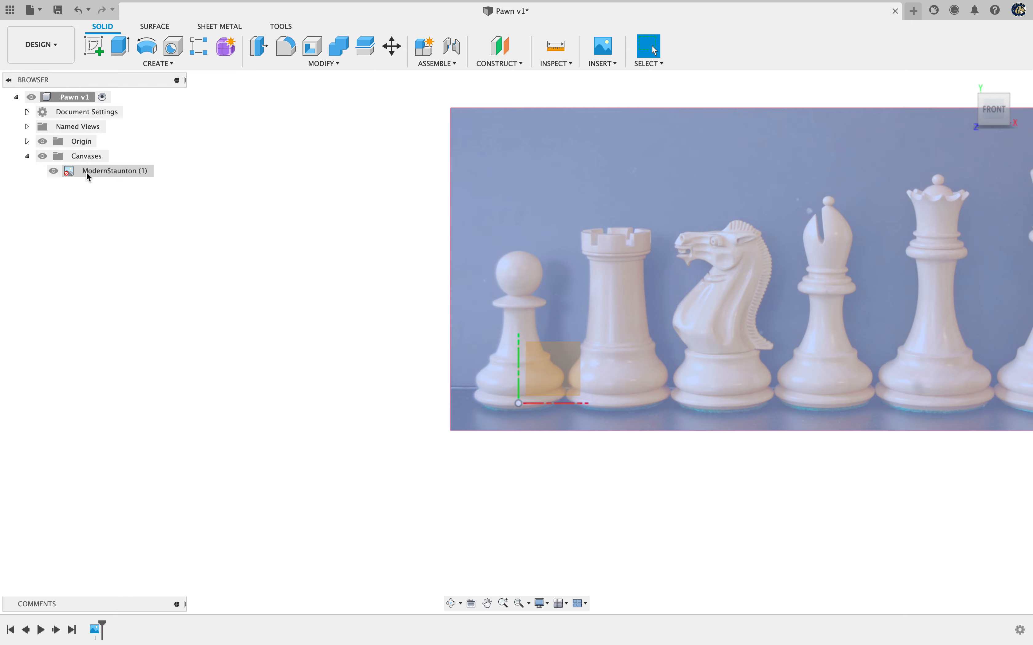
right_click(86, 173)
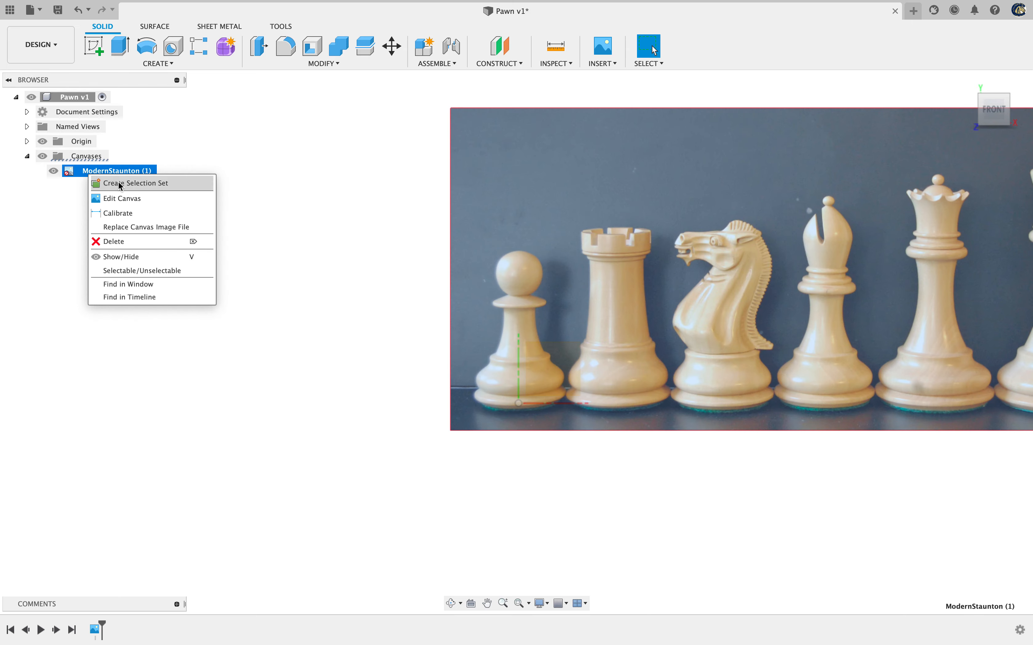
left_click(128, 217)
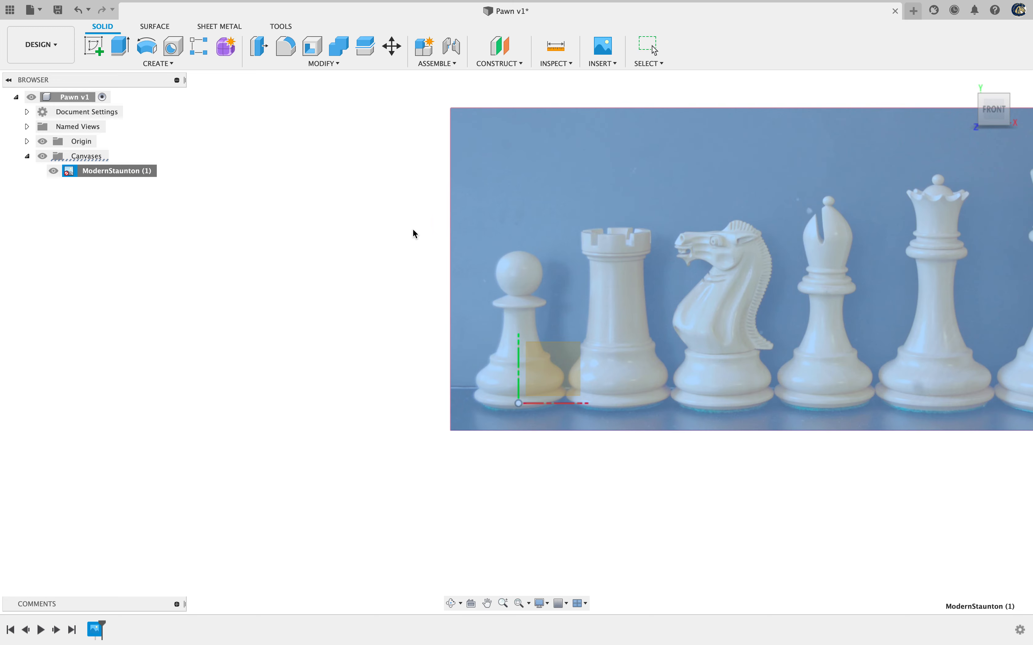
scroll(518, 260, "down", 1)
scroll(518, 259, "up", 1)
scroll(518, 260, "up", 3)
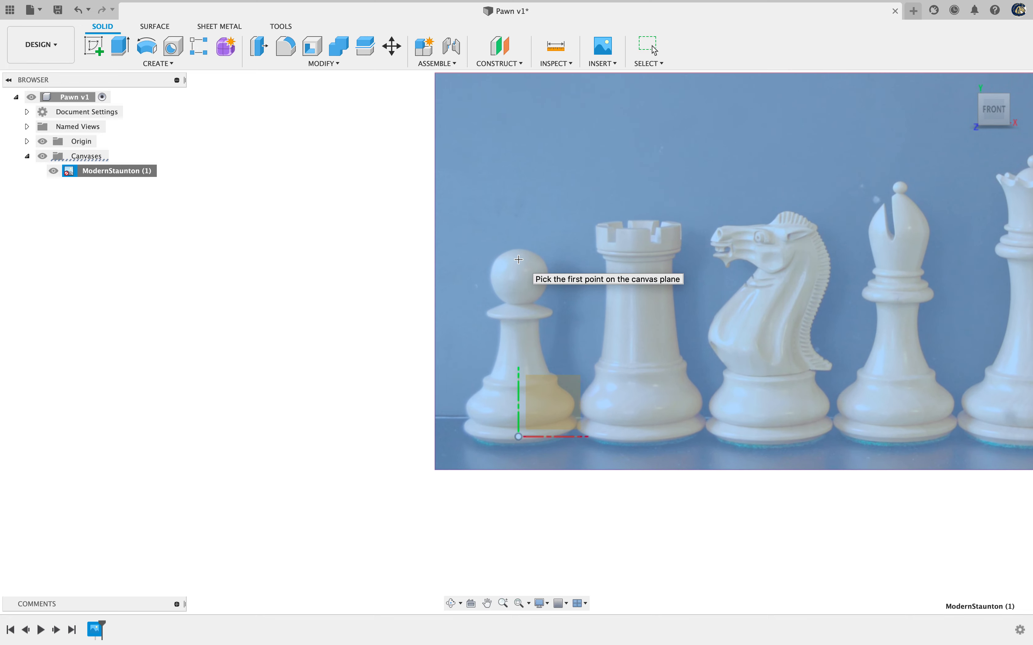
scroll(519, 259, "up", 3)
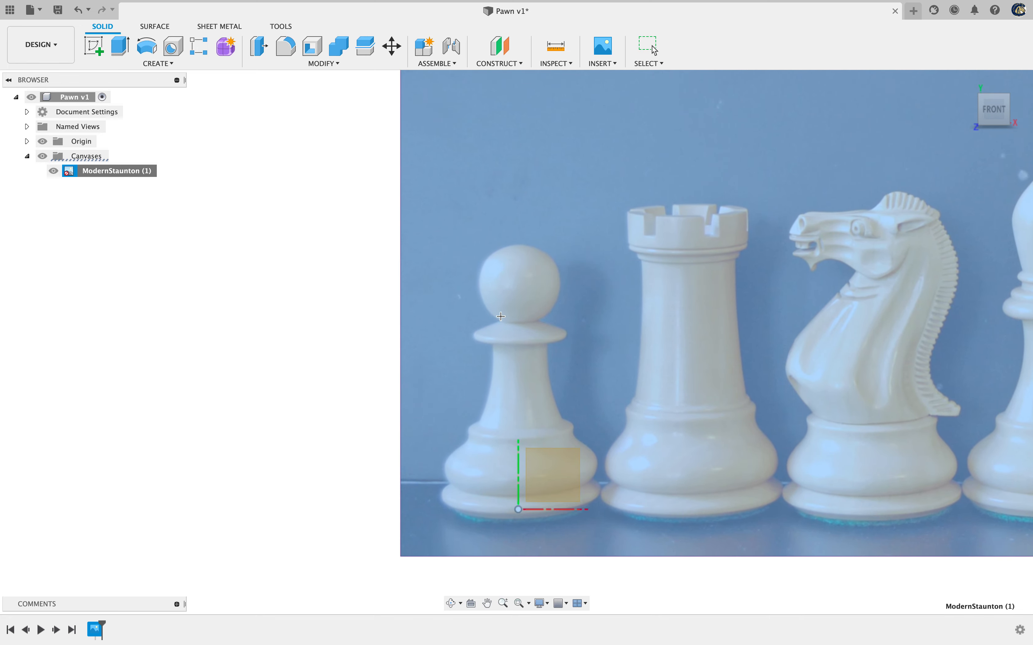
left_click(519, 243)
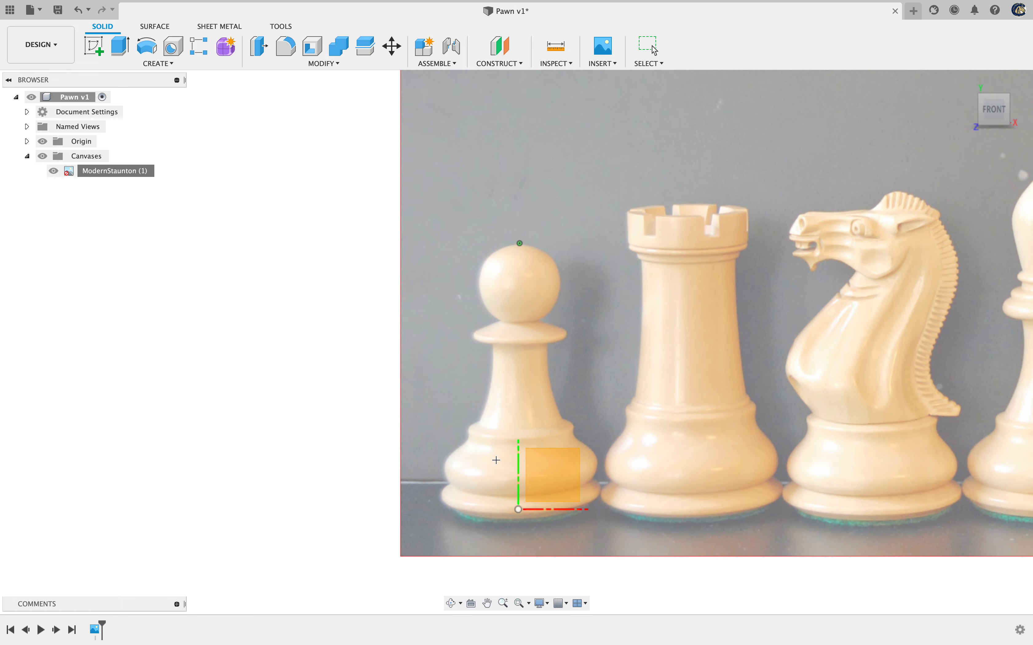
left_click(518, 509)
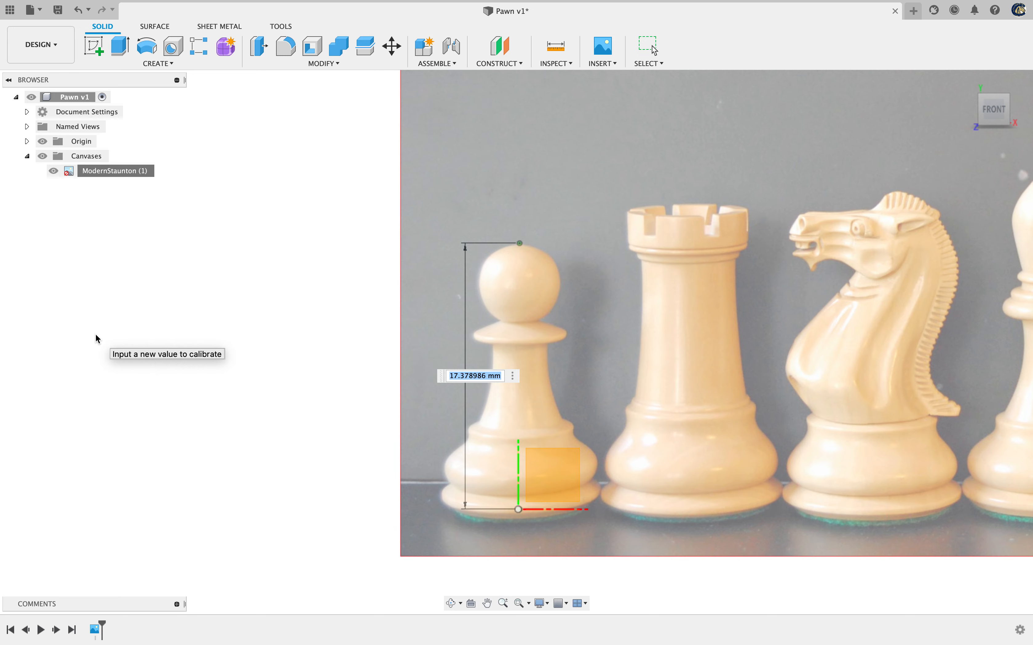
type("50")
key("Return")
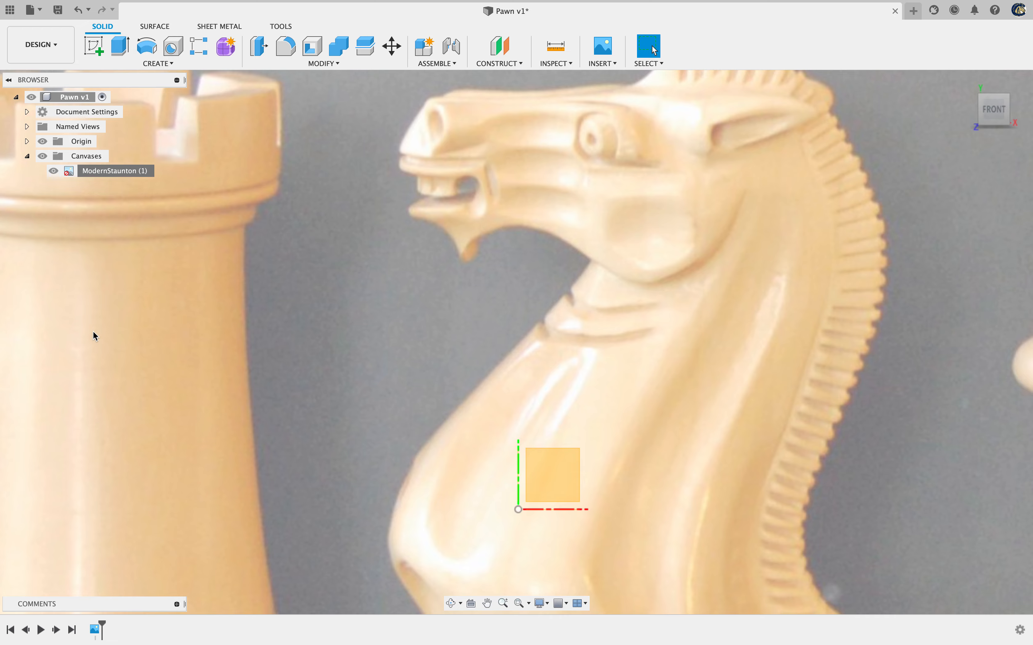
Edit the calibrated canvas and move it about 58.14 mm in X and −6.84 mm in Y to centre the pawn on the vertical axis
scroll(402, 380, "down", 5)
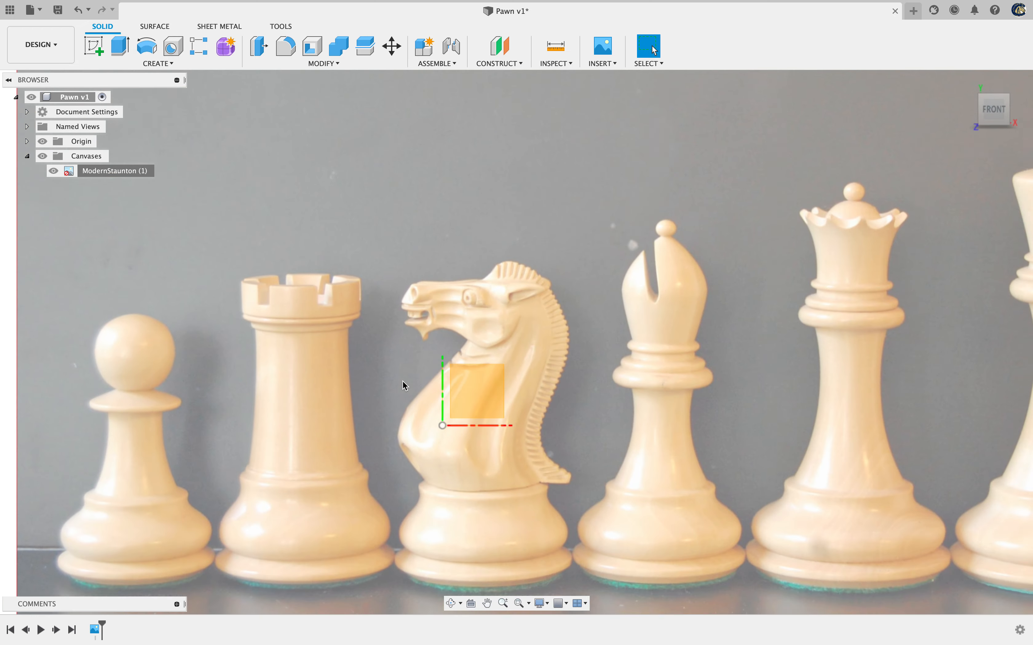
scroll(402, 381, "down", 2)
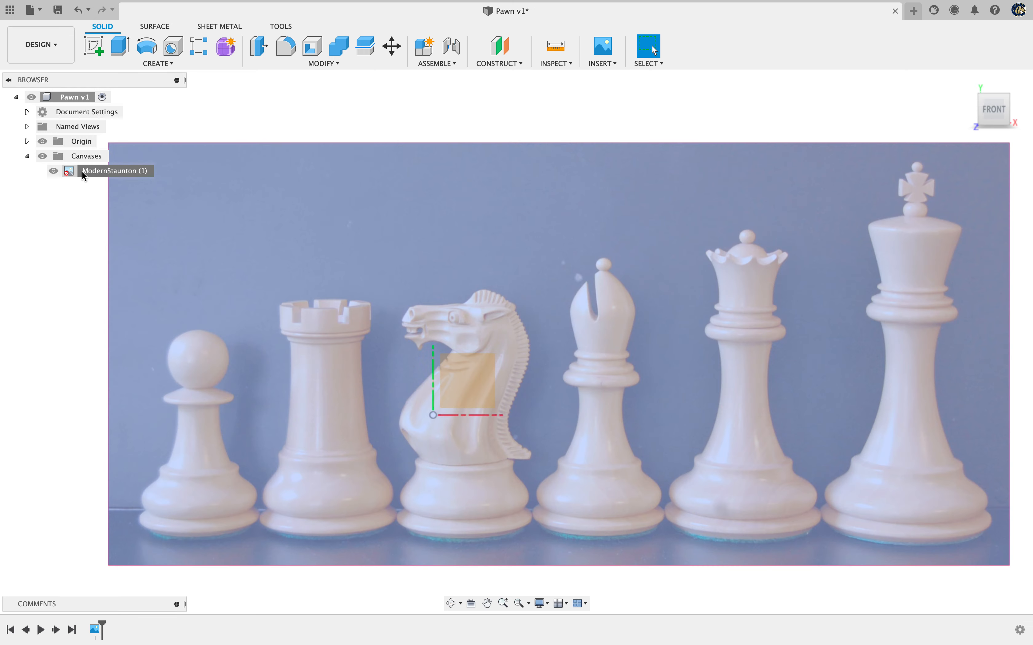
right_click(82, 172)
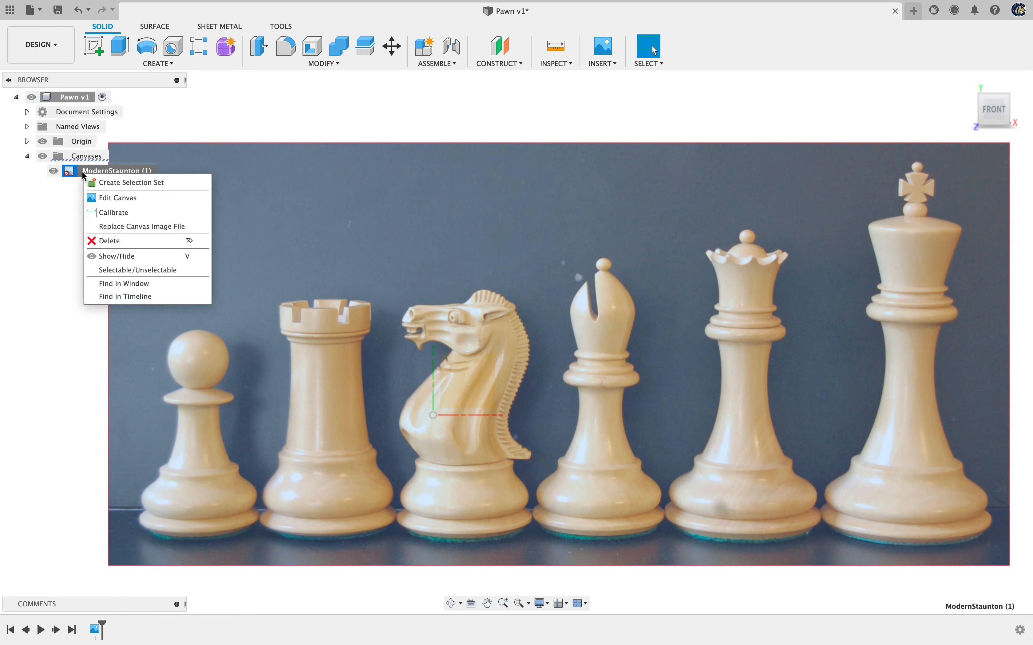
left_click(126, 202)
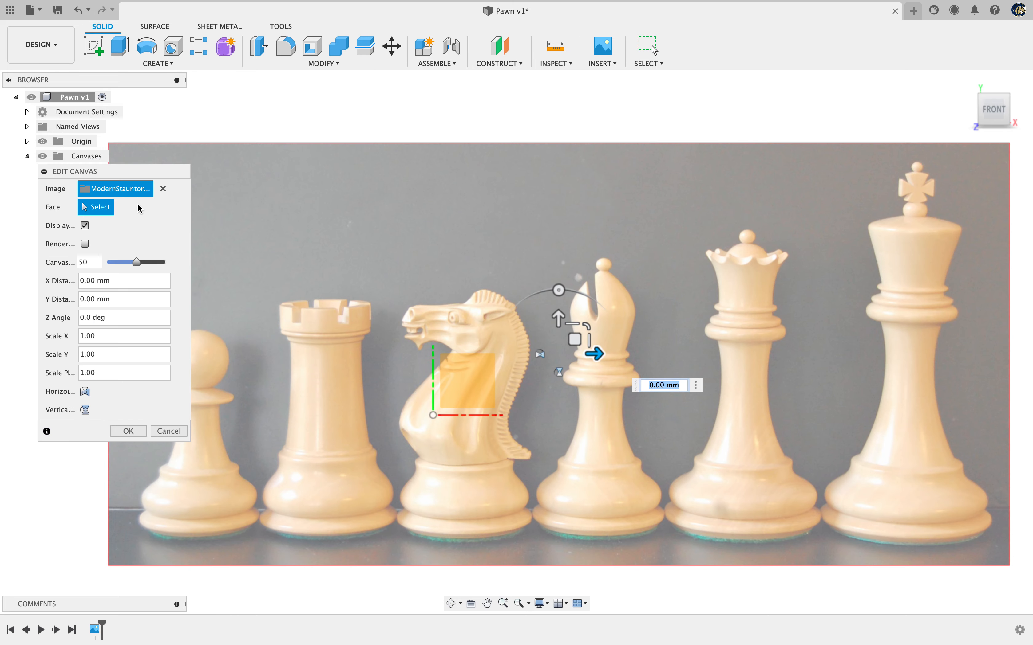
left_click_drag(580, 339, 812, 355)
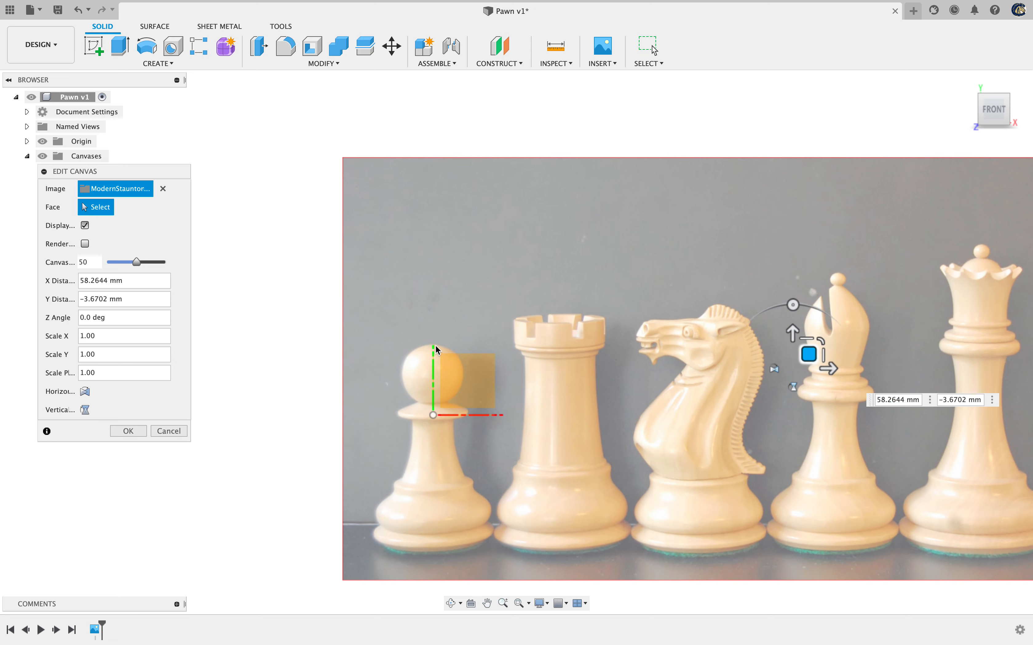
scroll(437, 349, "up", 3)
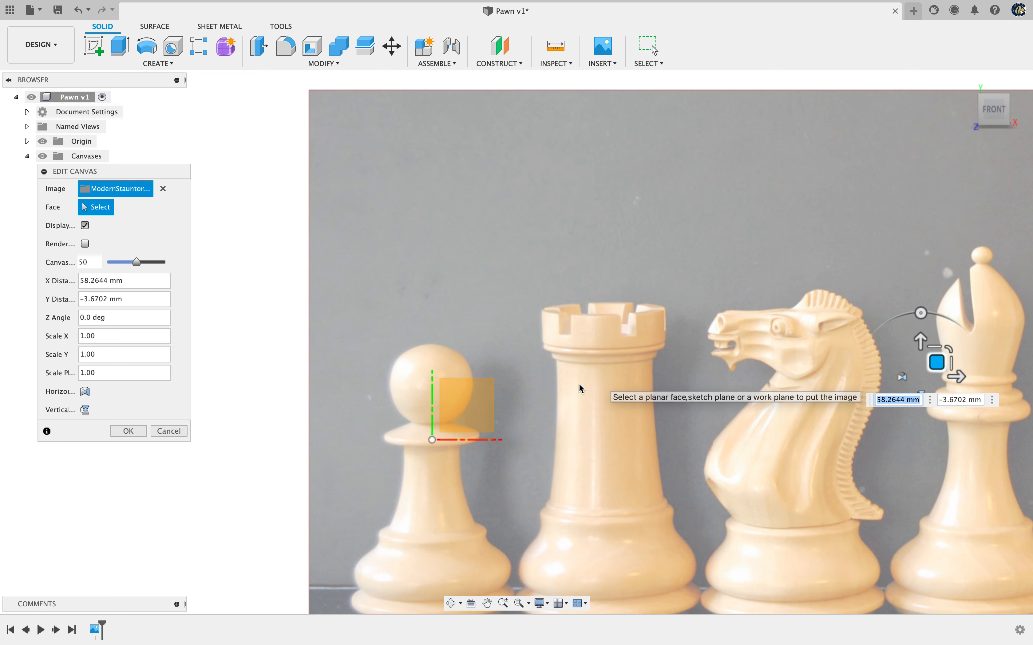
scroll(518, 394, "up", 3)
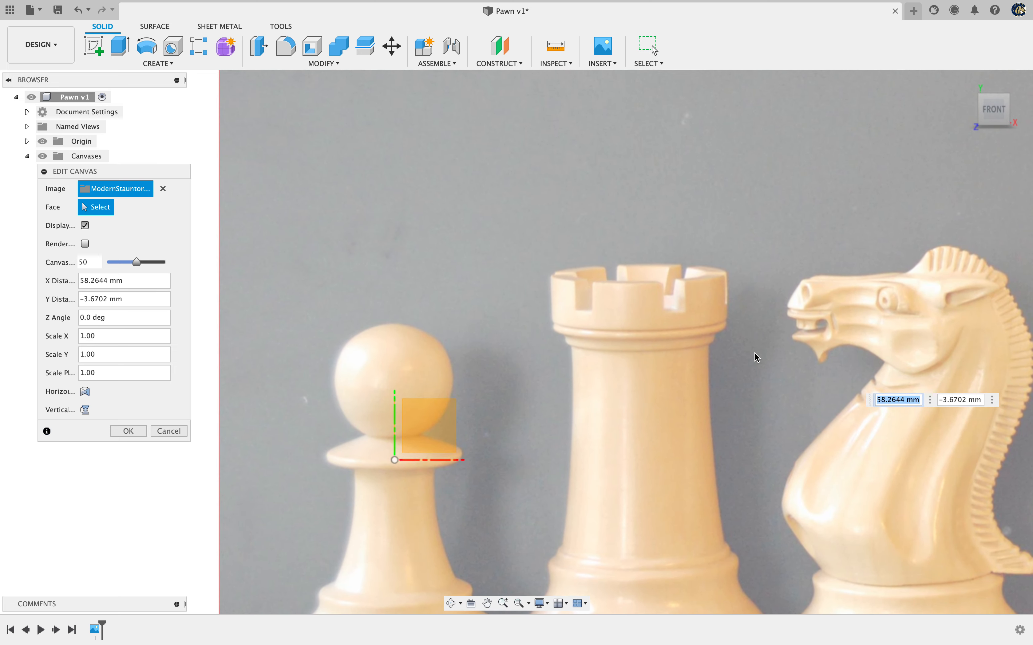
scroll(754, 356, "down", 4)
mouse_move(984, 349)
left_mouse_down()
mouse_move(964, 347)
mouse_move(985, 346)
mouse_move(983, 364)
left_mouse_up()
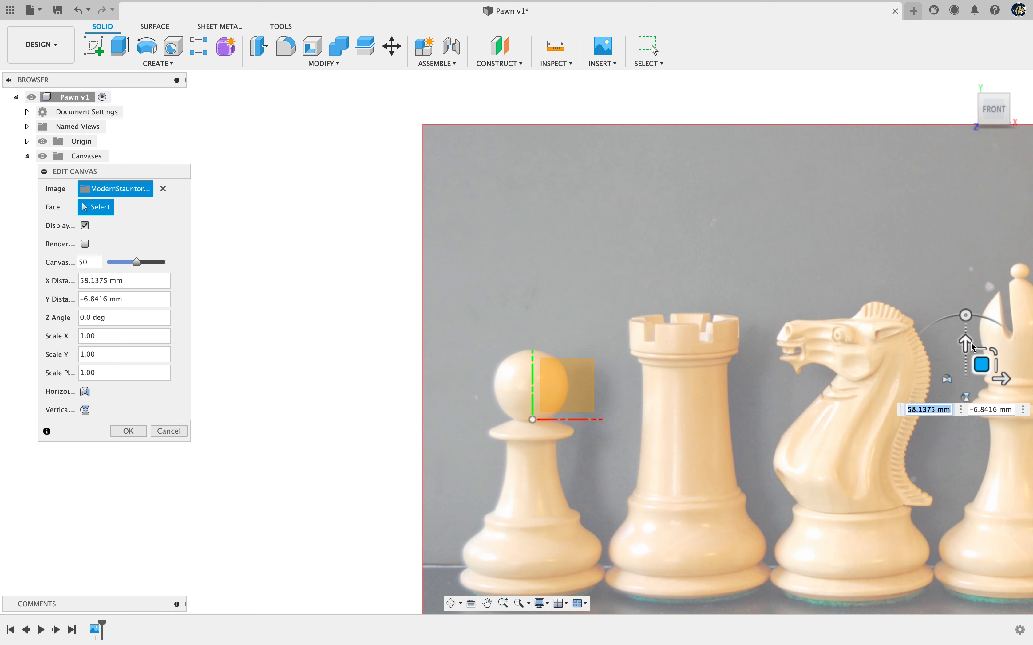
Raise the canvas 36 mm along Y so the pawn's base rests on the origin, and apply the edit
left_click_drag(965, 342, 970, 171)
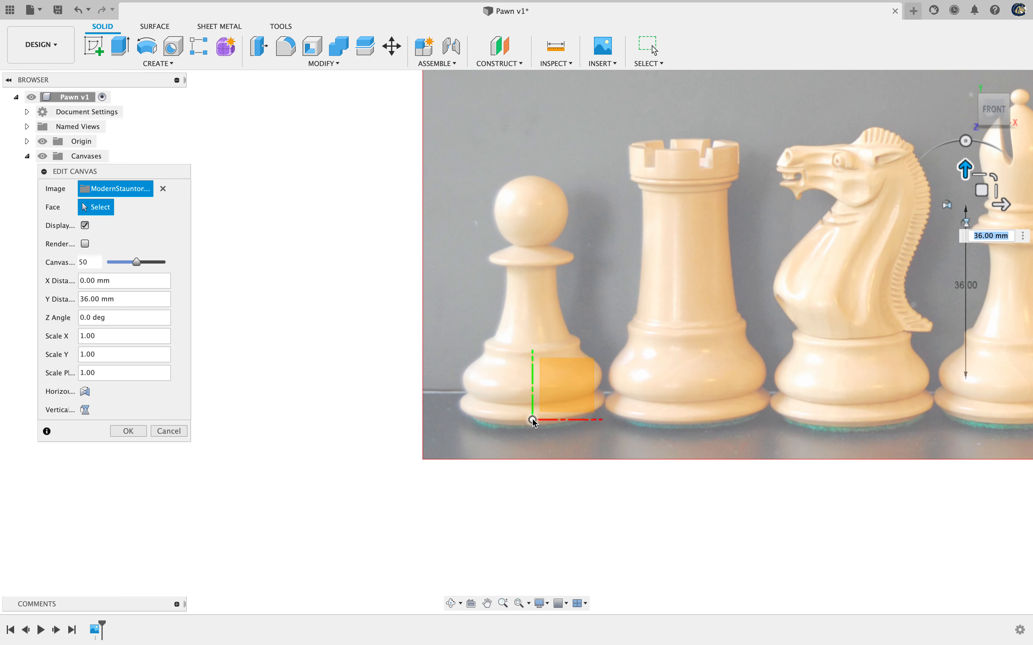
left_click(126, 435)
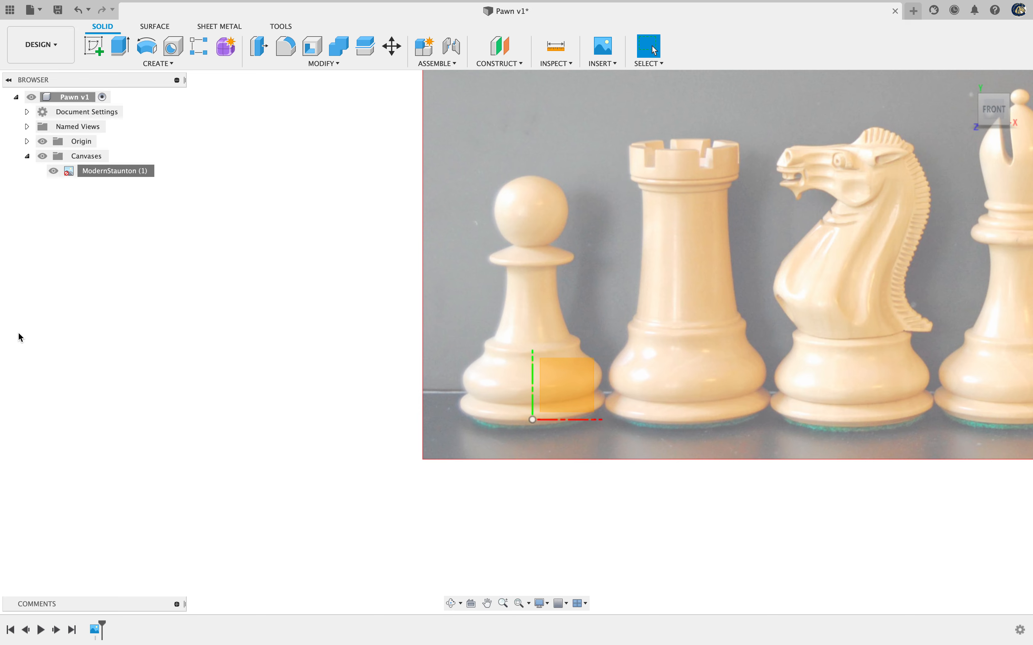
left_click(316, 548)
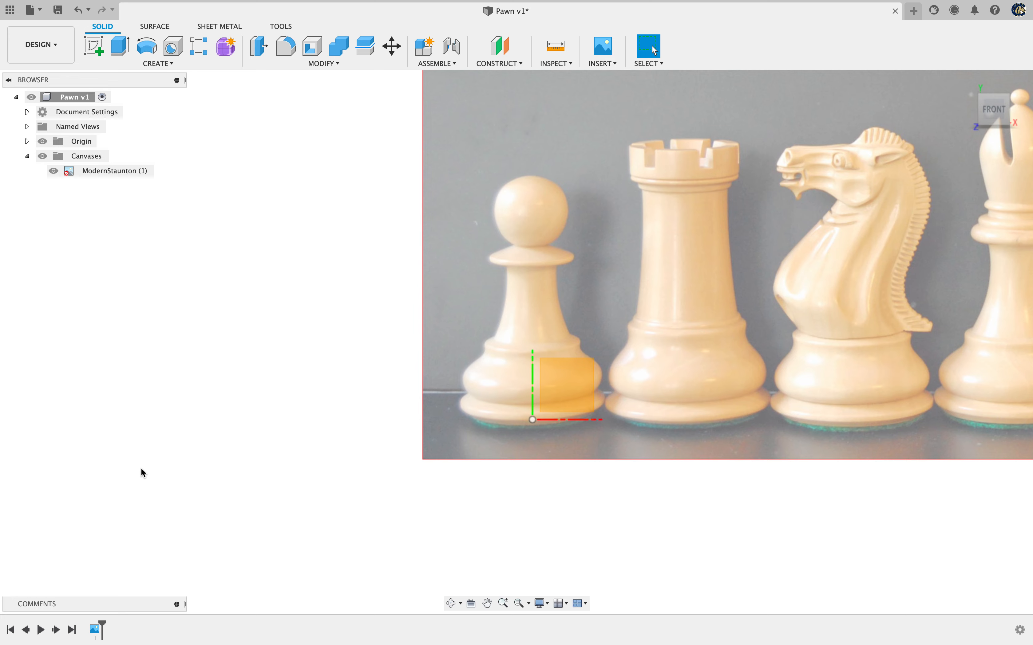
Start a sketch on the front XY plane and draw a vertical line about 50.4 mm long from the origin to the pawn's top
left_click(95, 46)
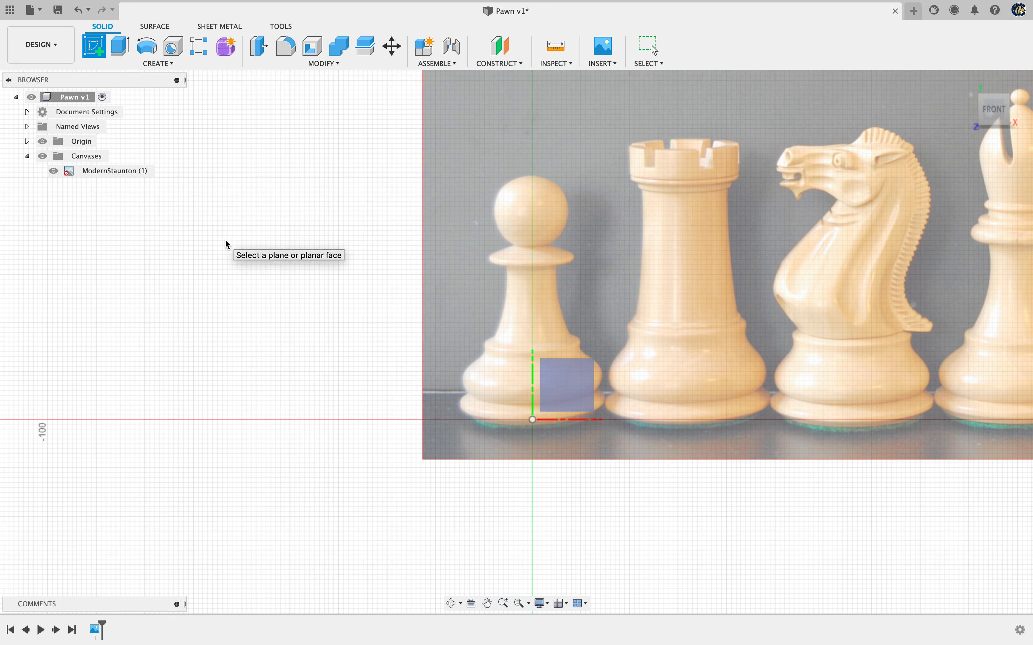
left_click(560, 403)
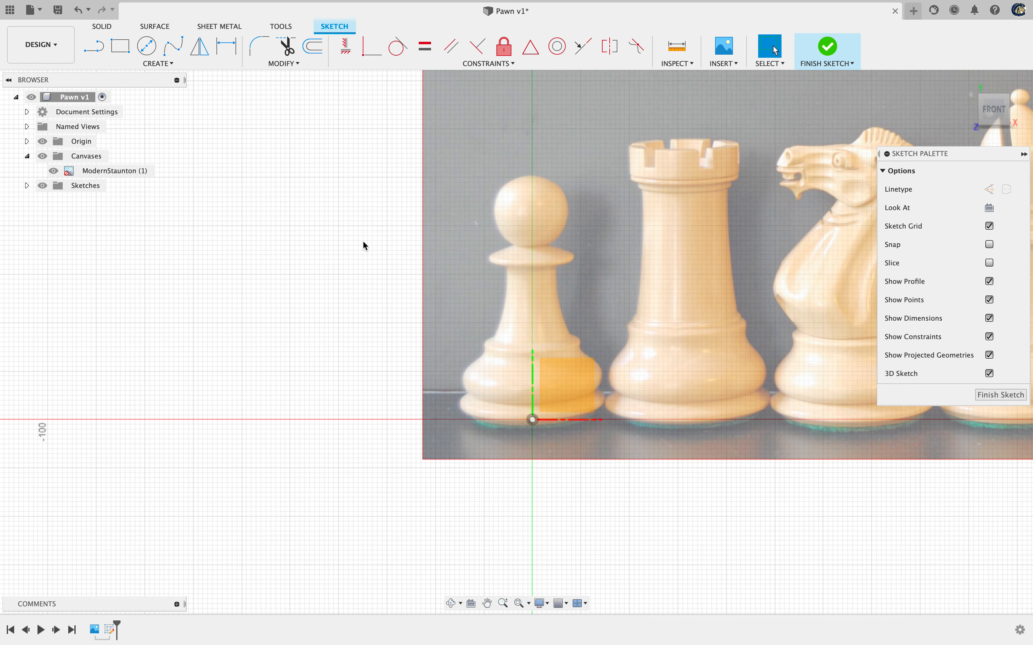
scroll(548, 333, "up", 4)
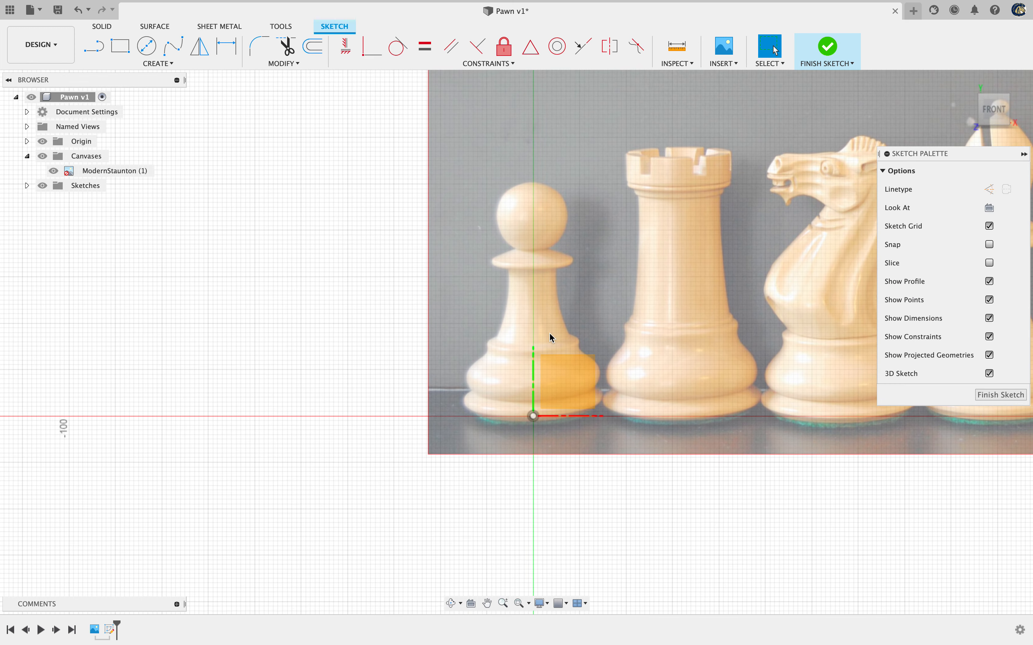
scroll(546, 340, "up", 2)
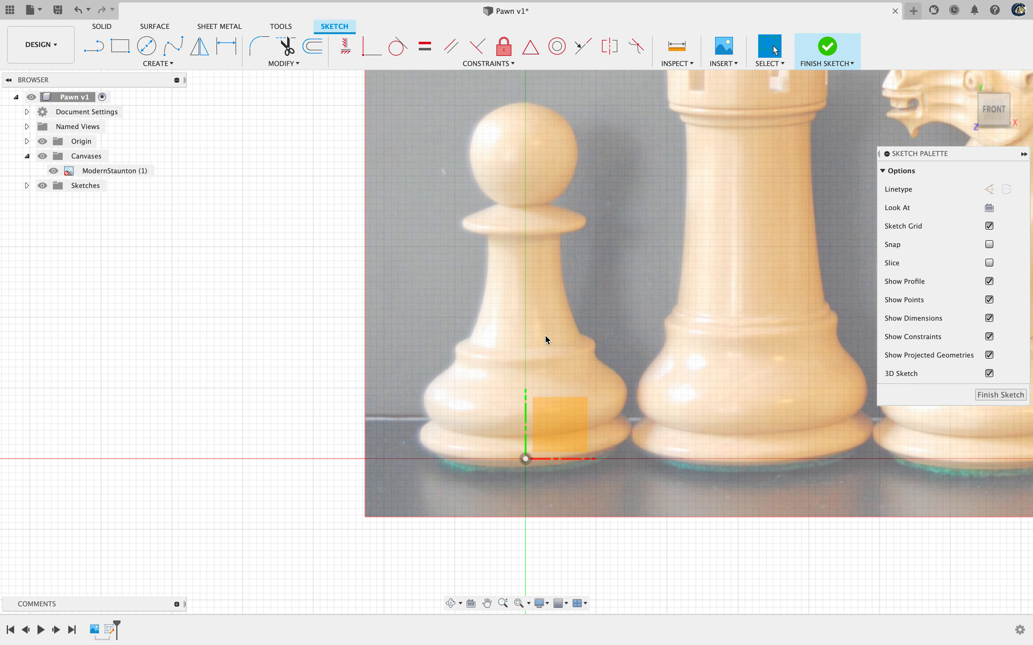
key("l")
left_click(525, 458)
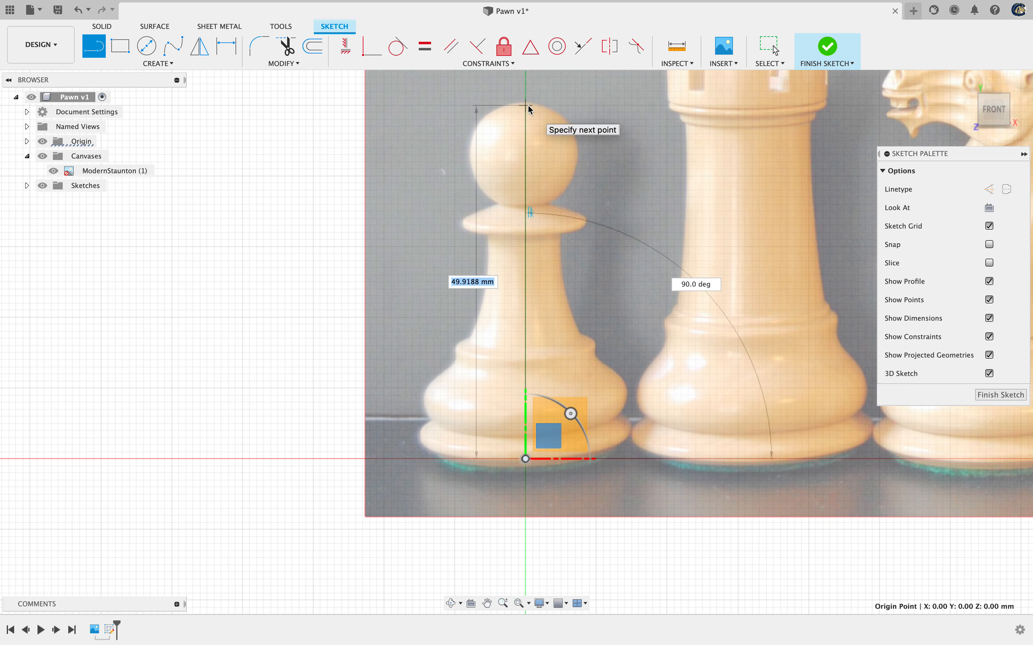
scroll(528, 102, "up", 5)
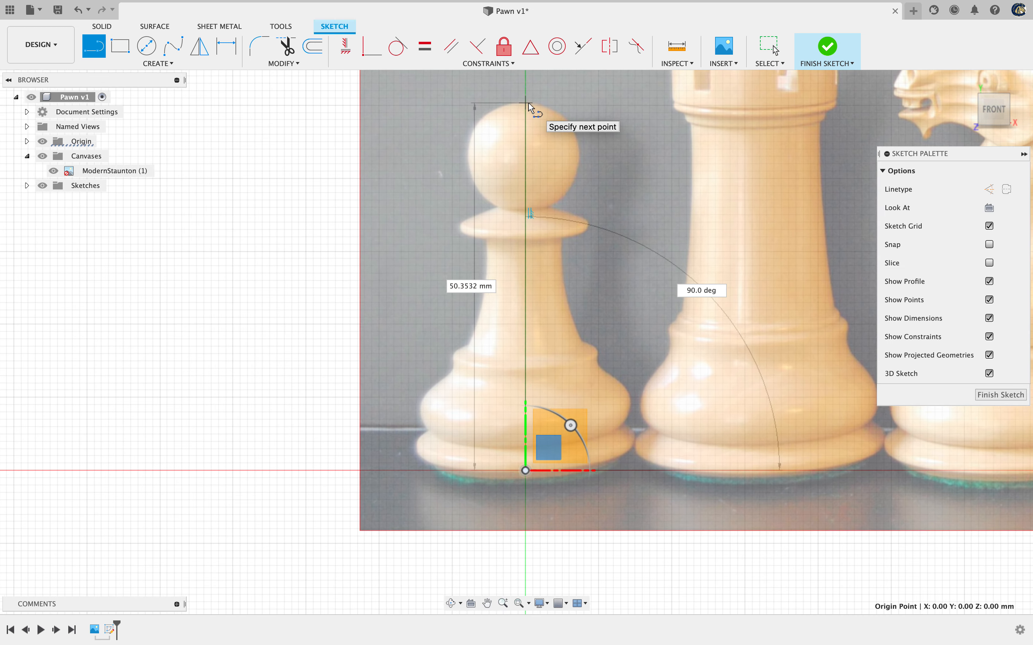
scroll(528, 105, "up", 5)
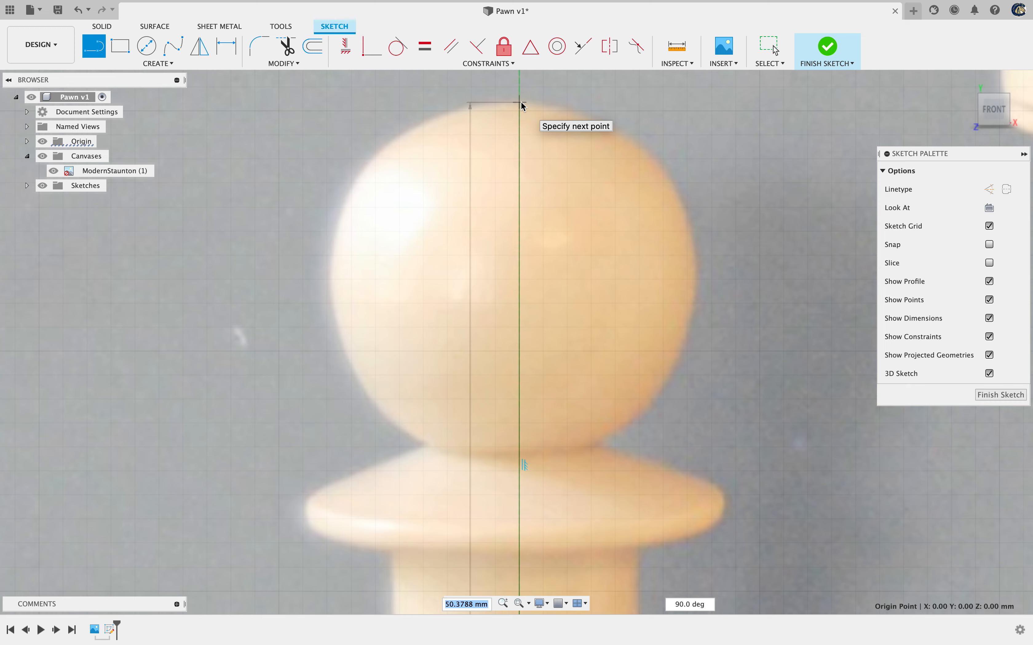
left_click(520, 103)
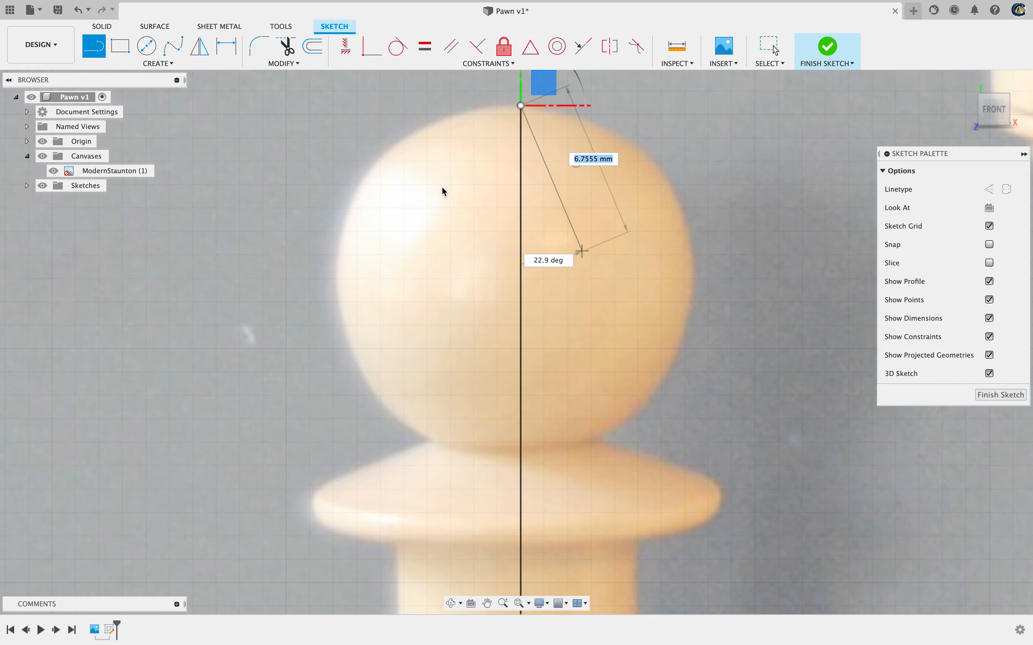
scroll(441, 186, "down", 3)
key("Escape")
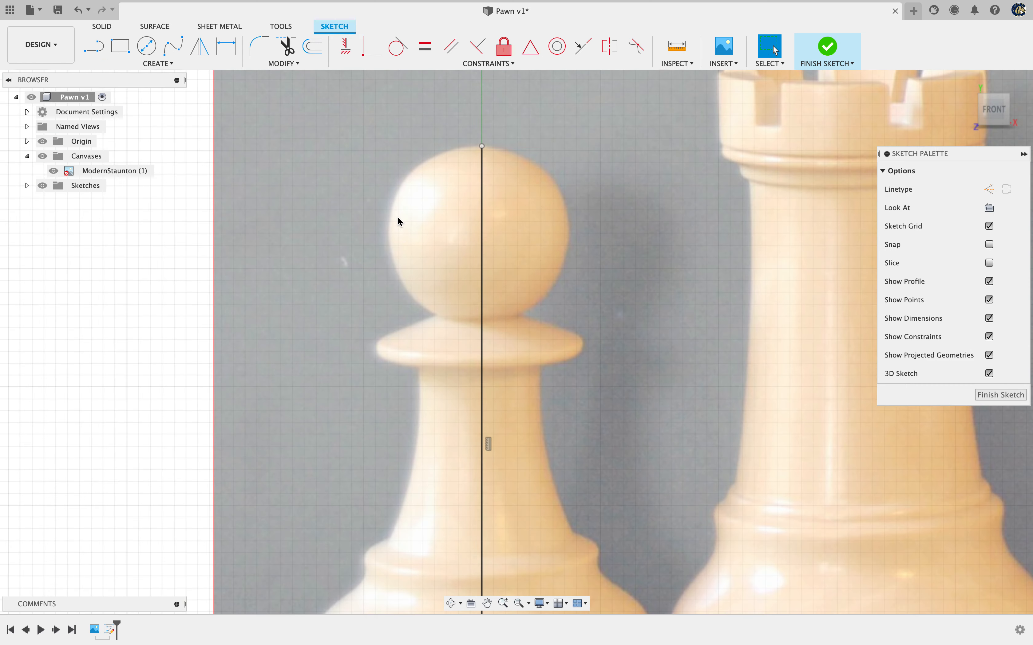
scroll(520, 320, "down", 2)
scroll(523, 324, "down", 1)
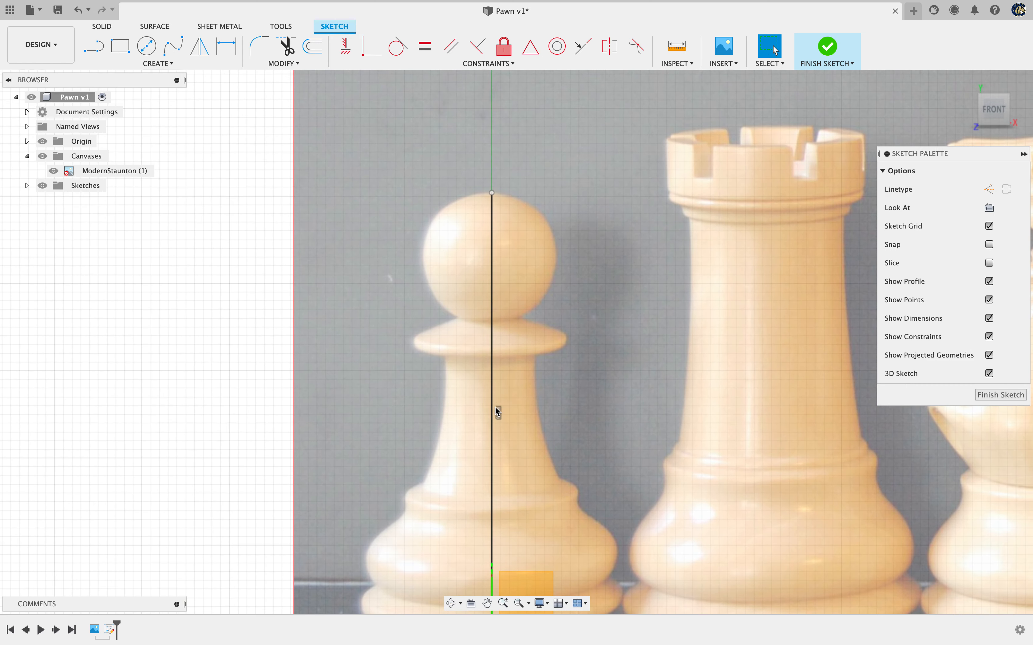
left_click(493, 422)
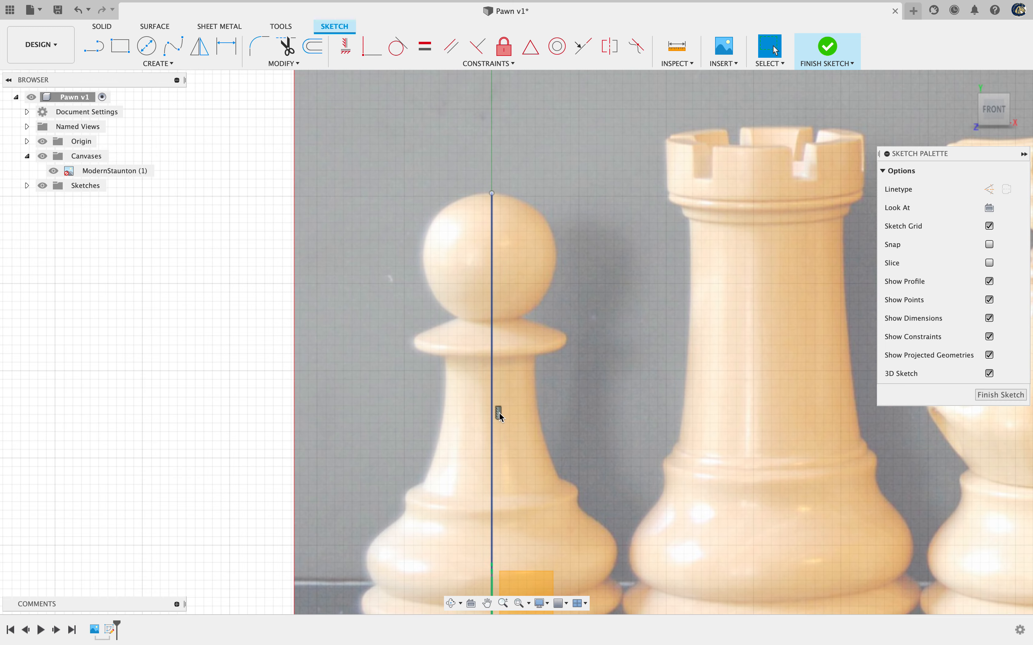
scroll(499, 413, "down", 2)
key("Escape")
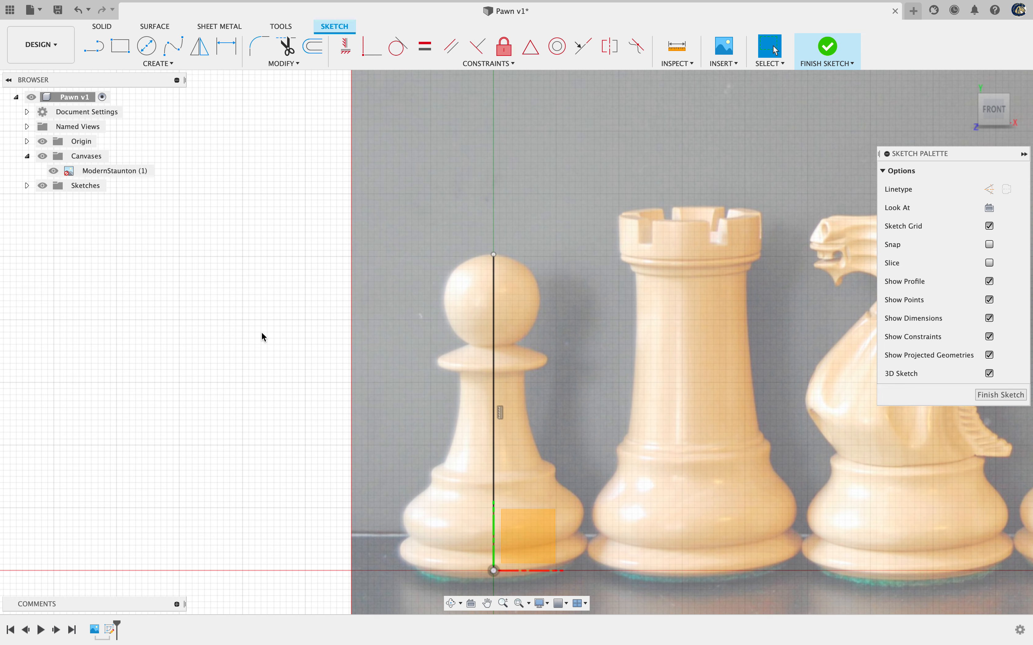
Place a sketch point on the vertical centre line where the pawn's round head meets the collar
left_click(161, 64)
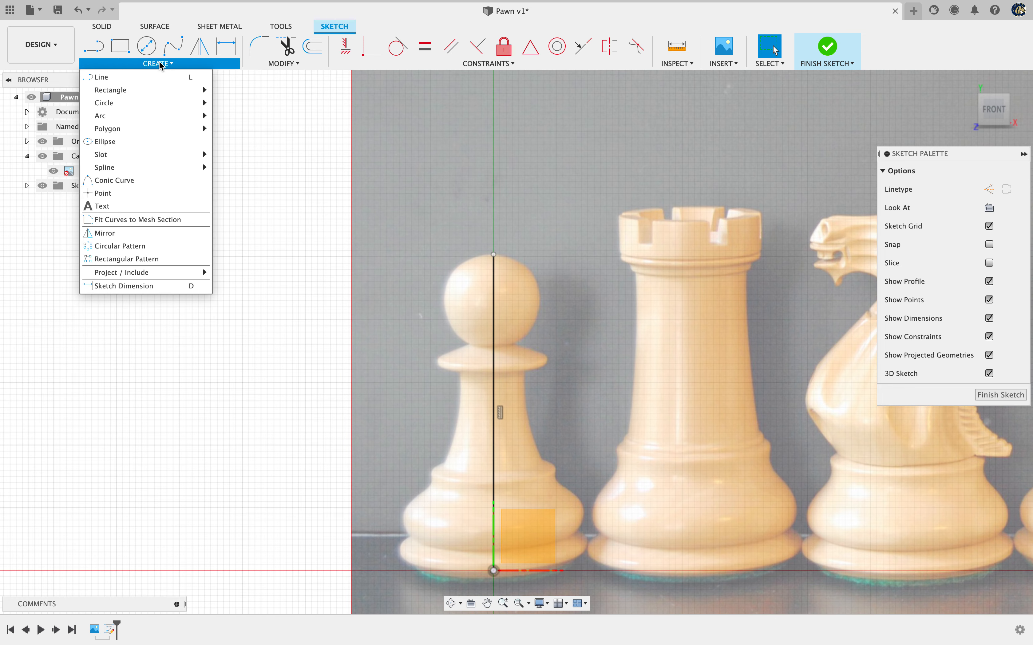
left_click(104, 194)
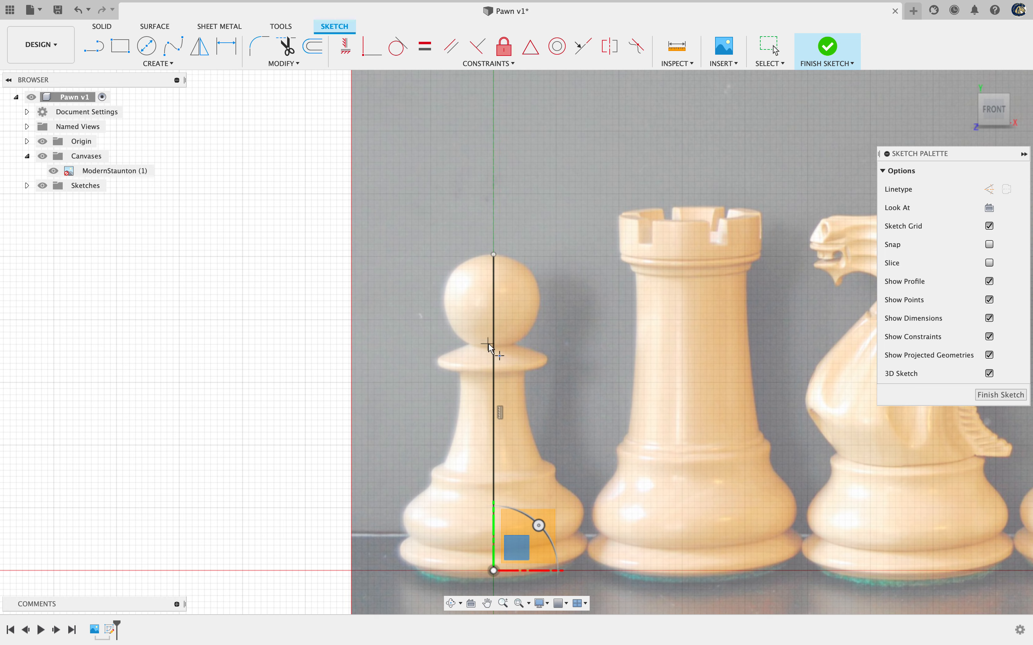
scroll(489, 346, "up", 5)
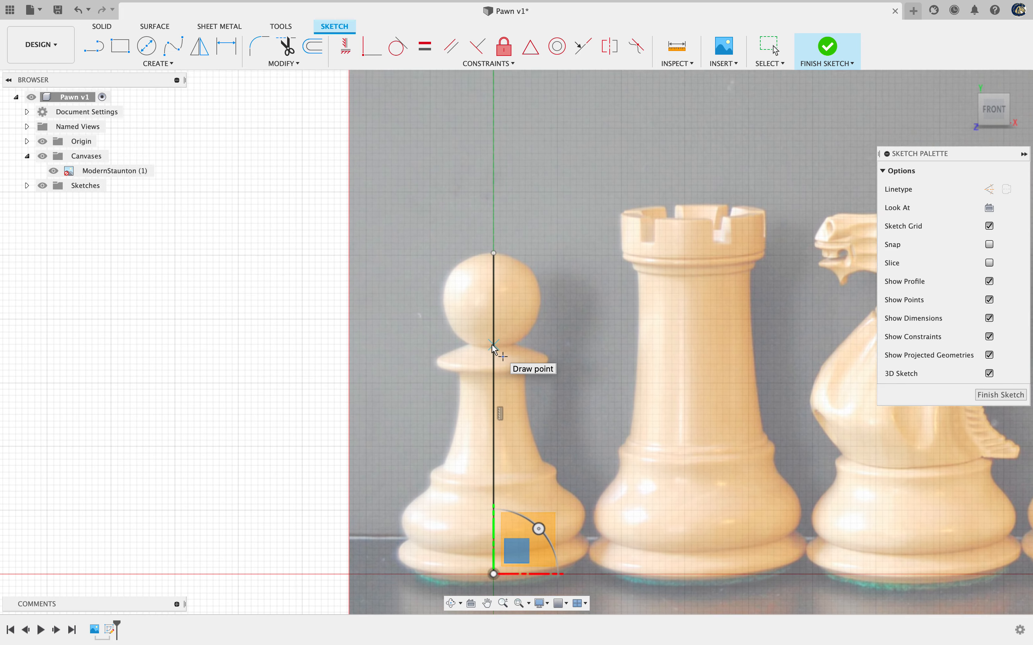
scroll(492, 348, "up", 2)
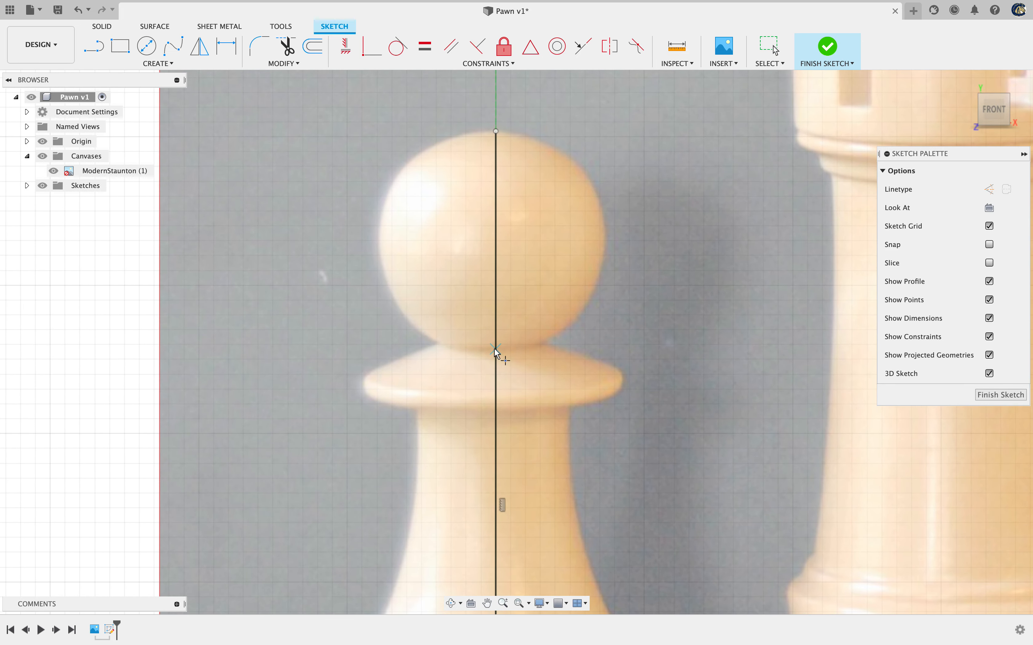
left_click(494, 348)
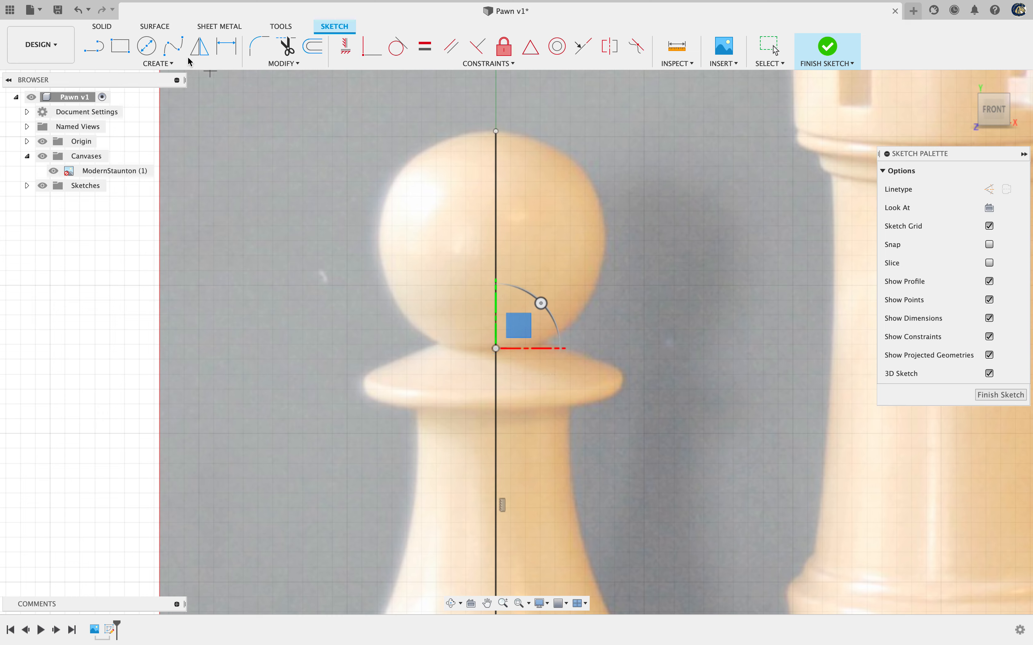
Draw a 3-point arc along the head's left outline, from the centre line's top end to the point at the head's base
left_click(162, 64)
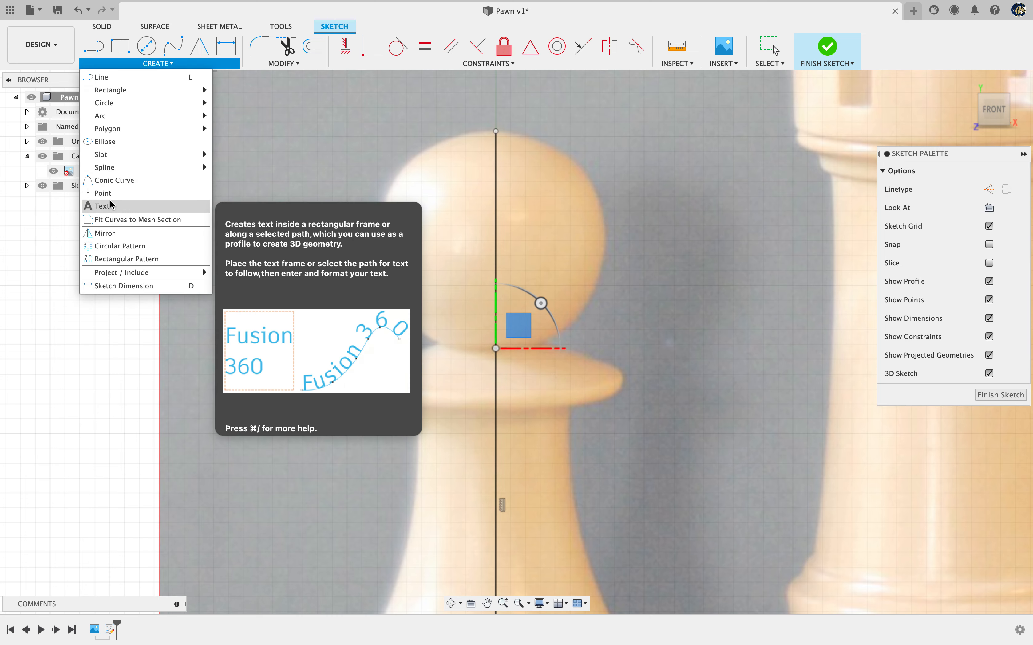
left_click(646, 194)
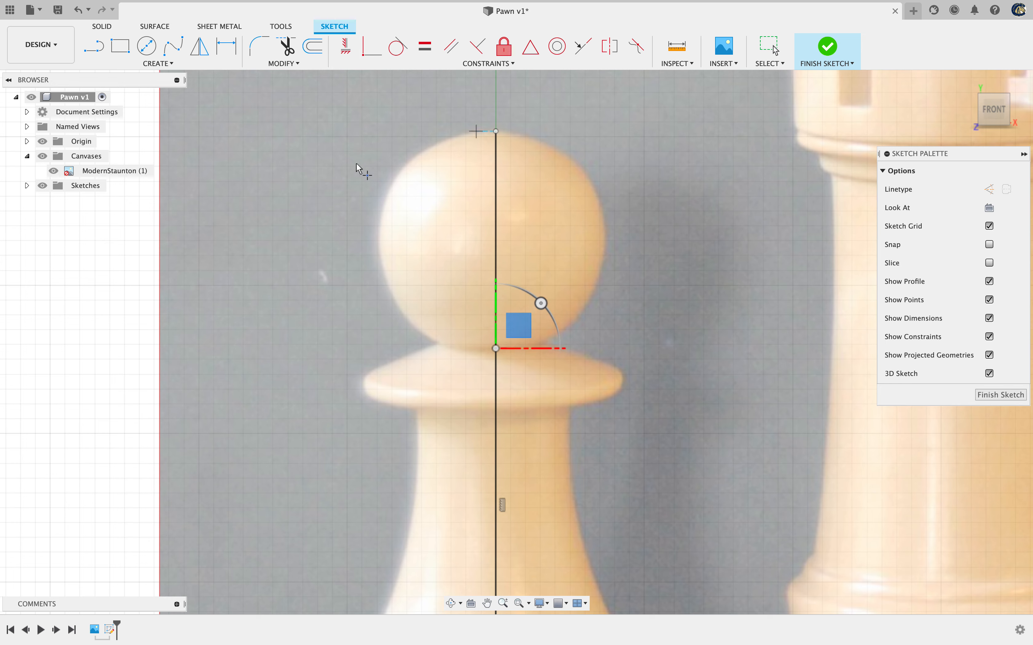
left_click(157, 64)
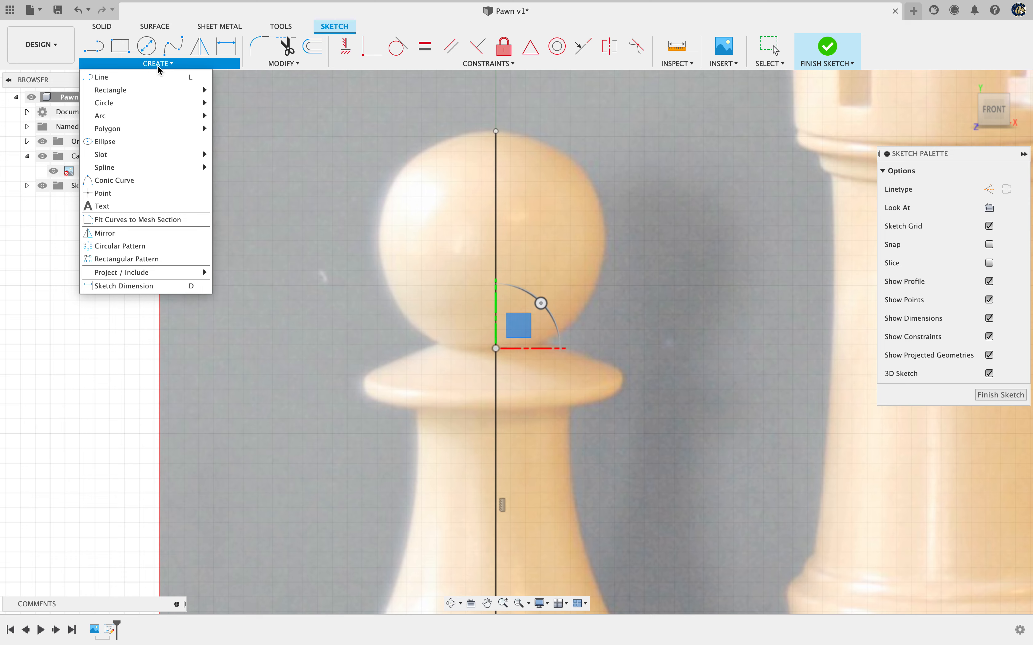
mouse_move(134, 156)
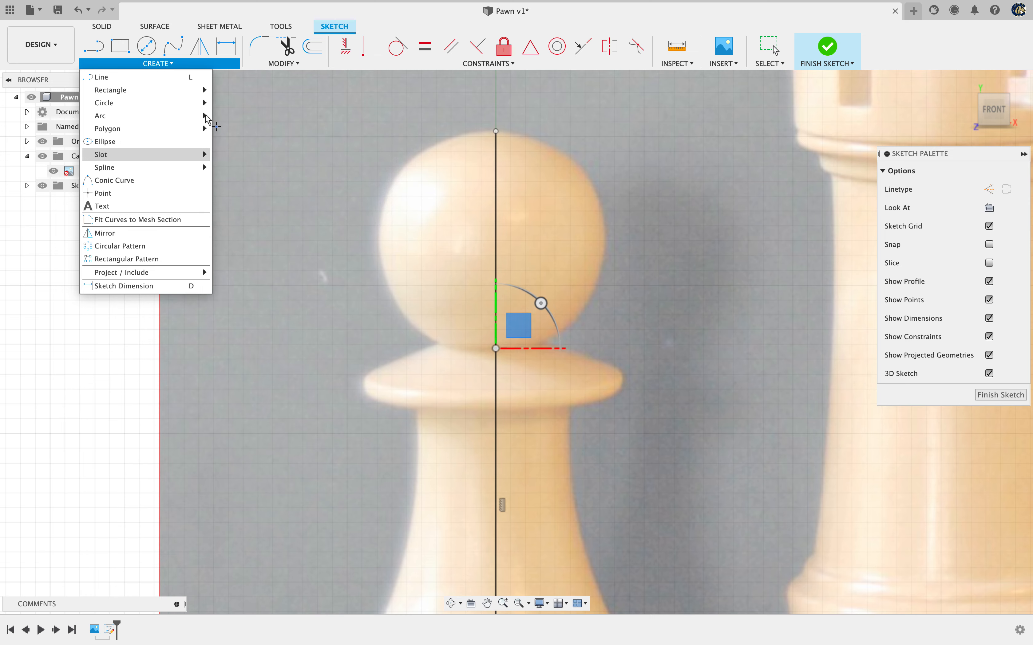
mouse_move(205, 118)
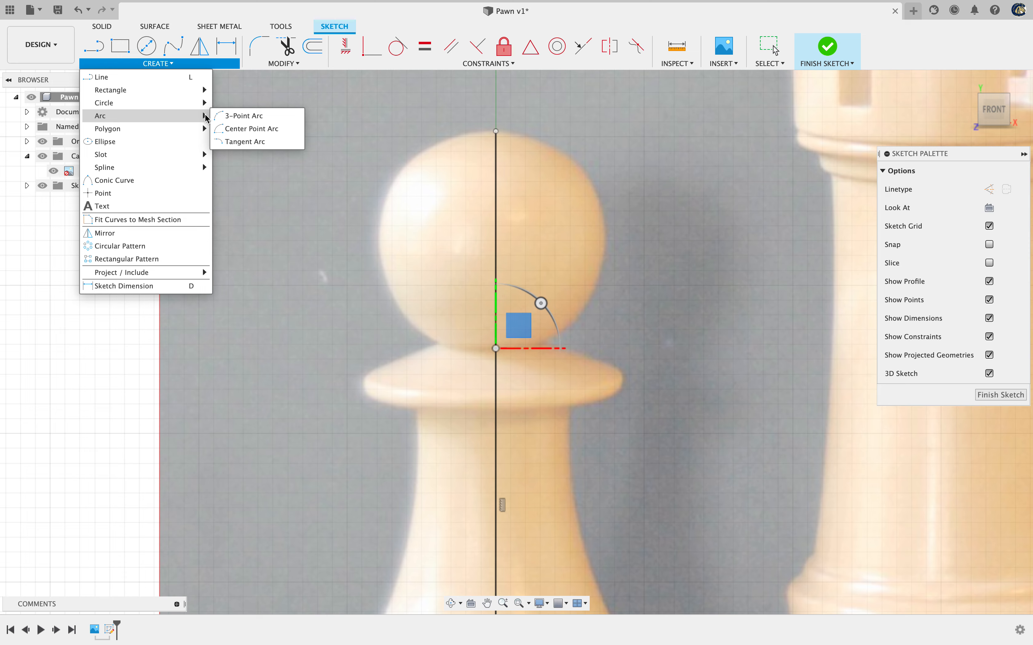
left_click(239, 115)
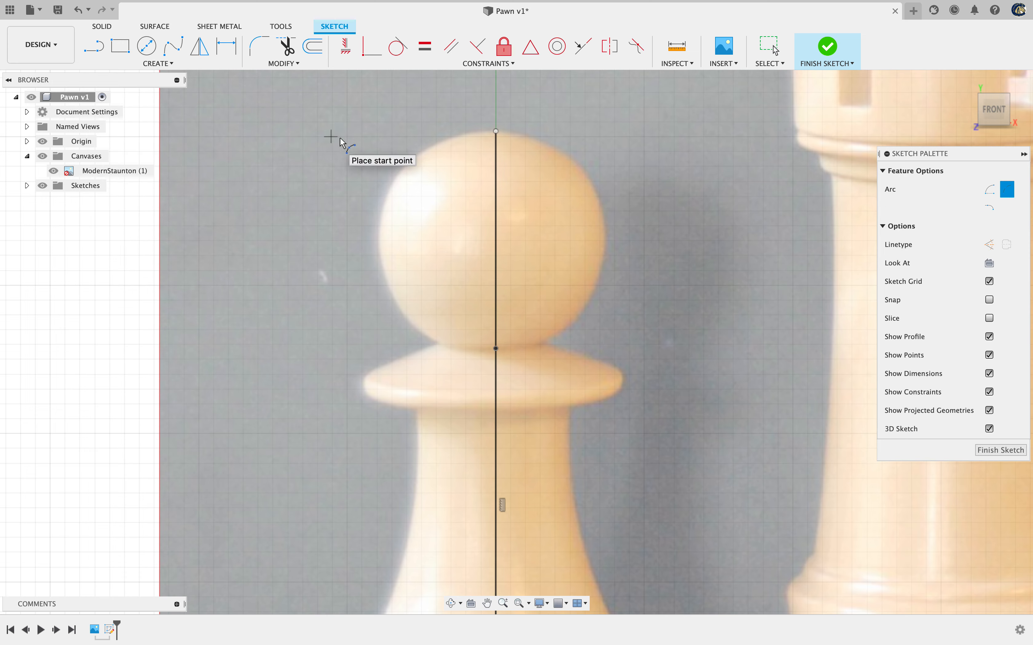
left_click(495, 131)
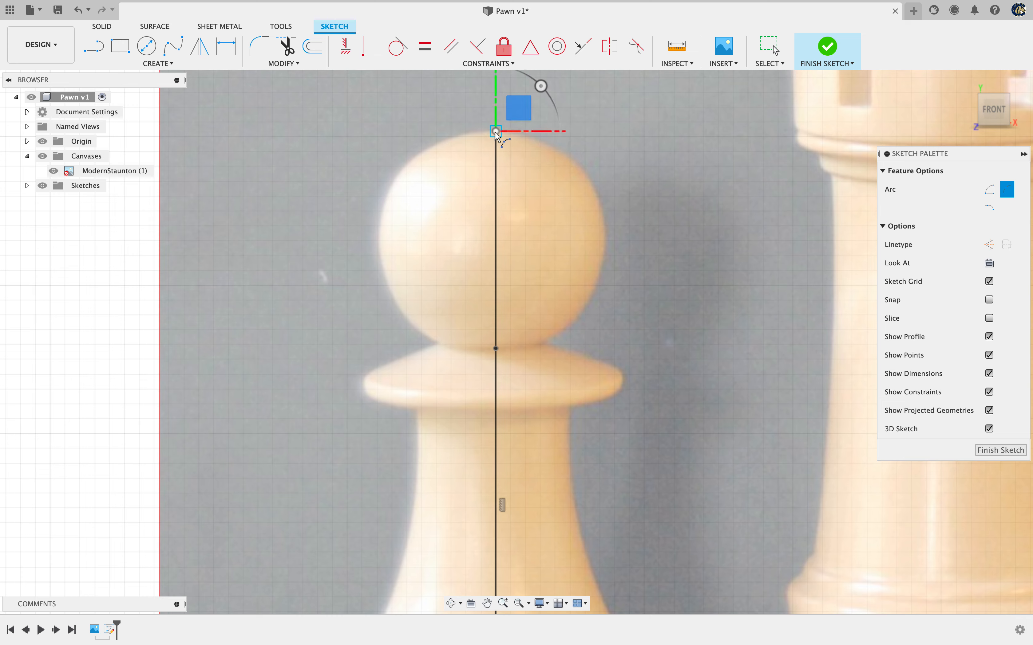
left_click(496, 348)
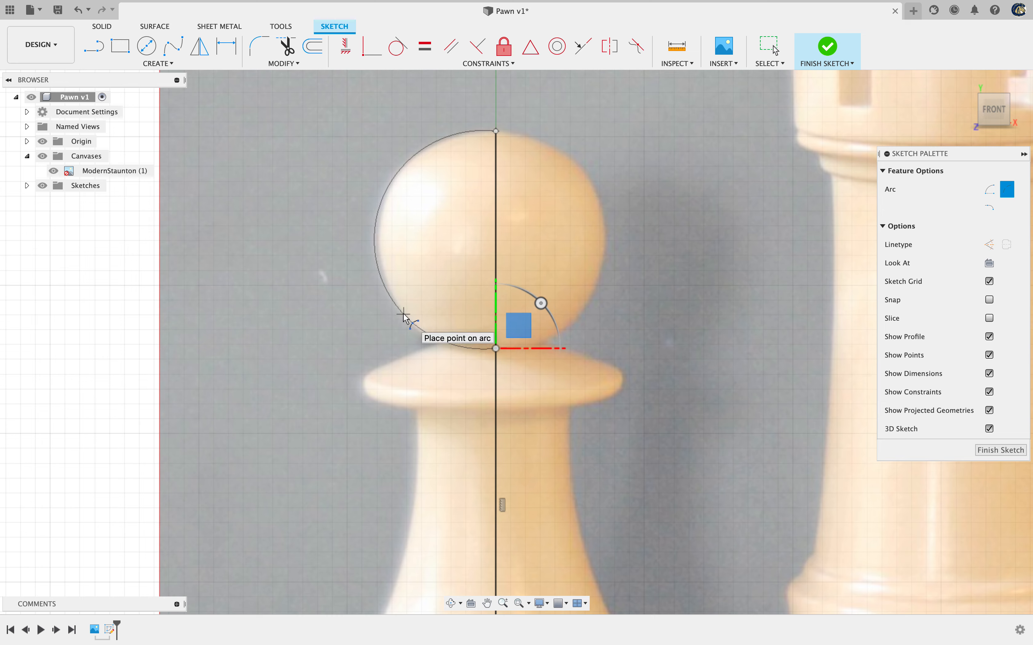
left_click(377, 235)
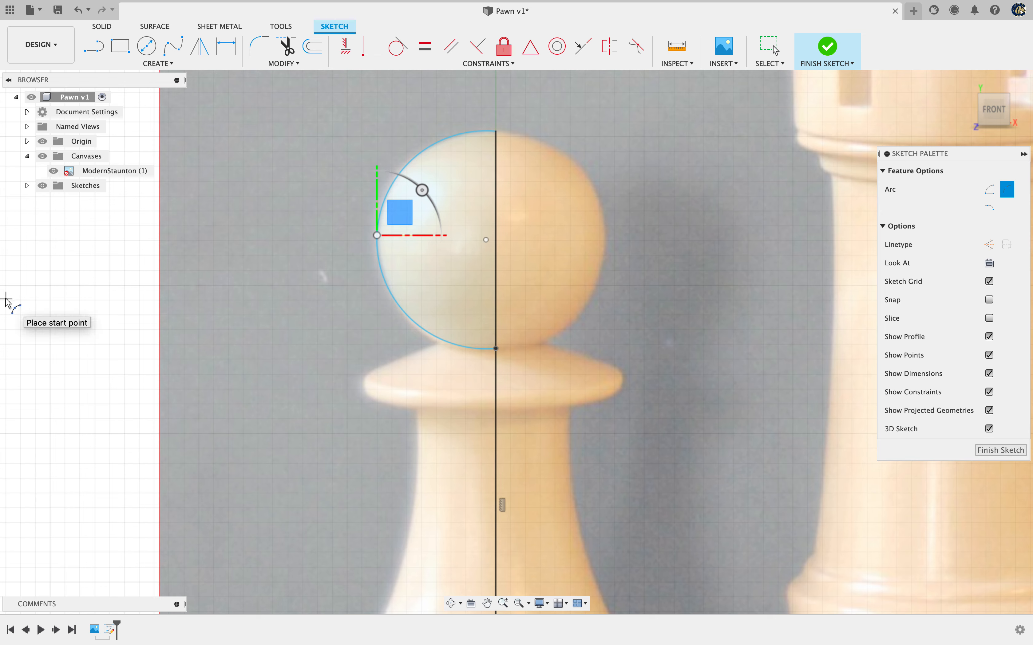
Place two vertically aligned points on the collar's left rim and a third where the collar's underside meets the neck
left_click(140, 65)
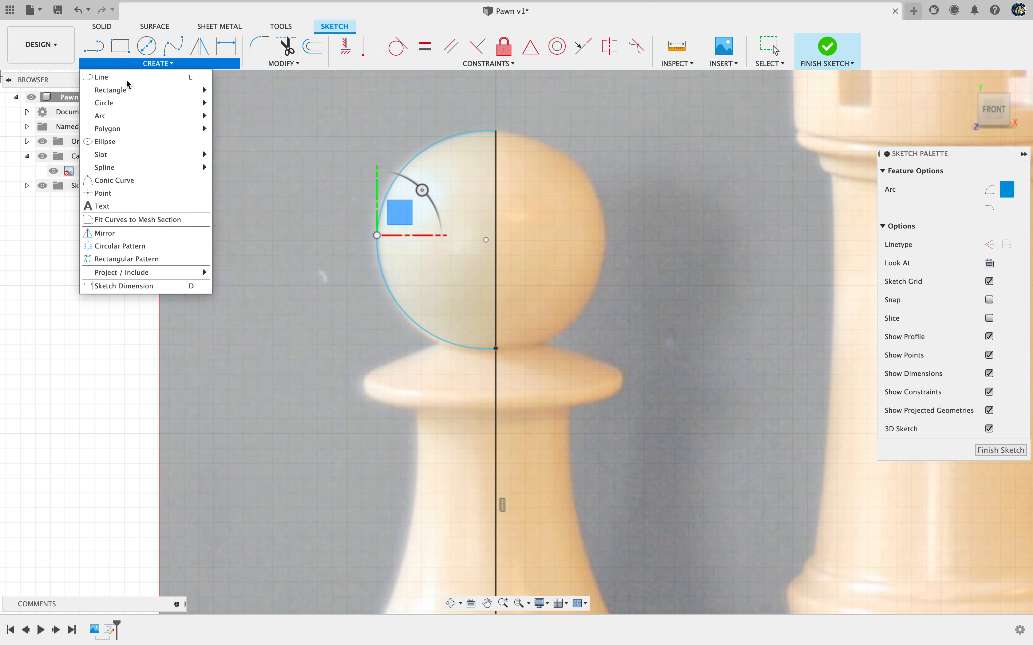
left_click(103, 193)
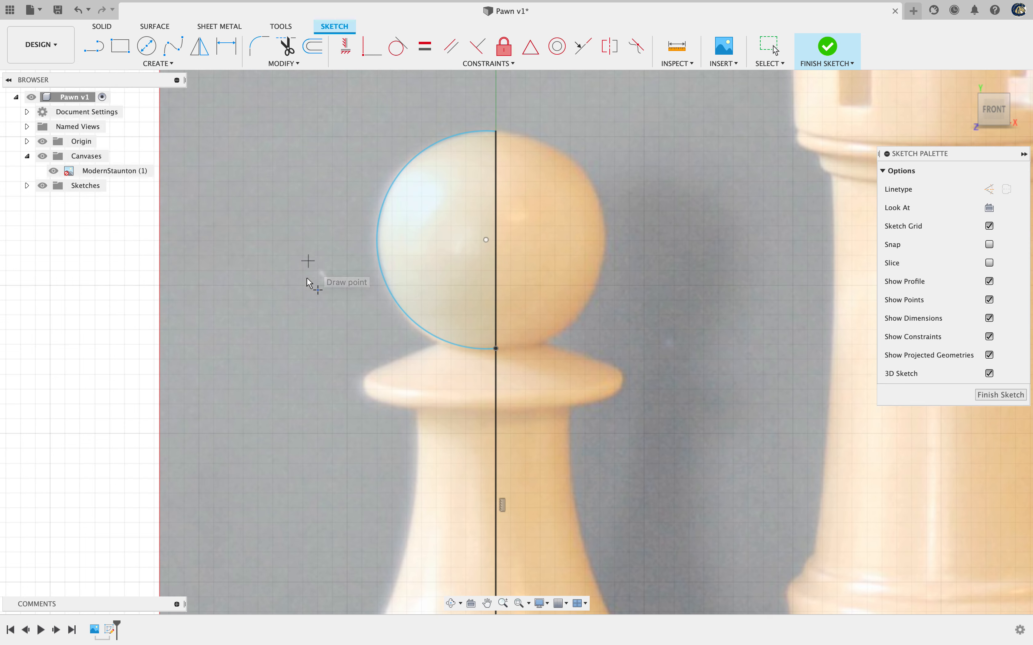
left_click(363, 374)
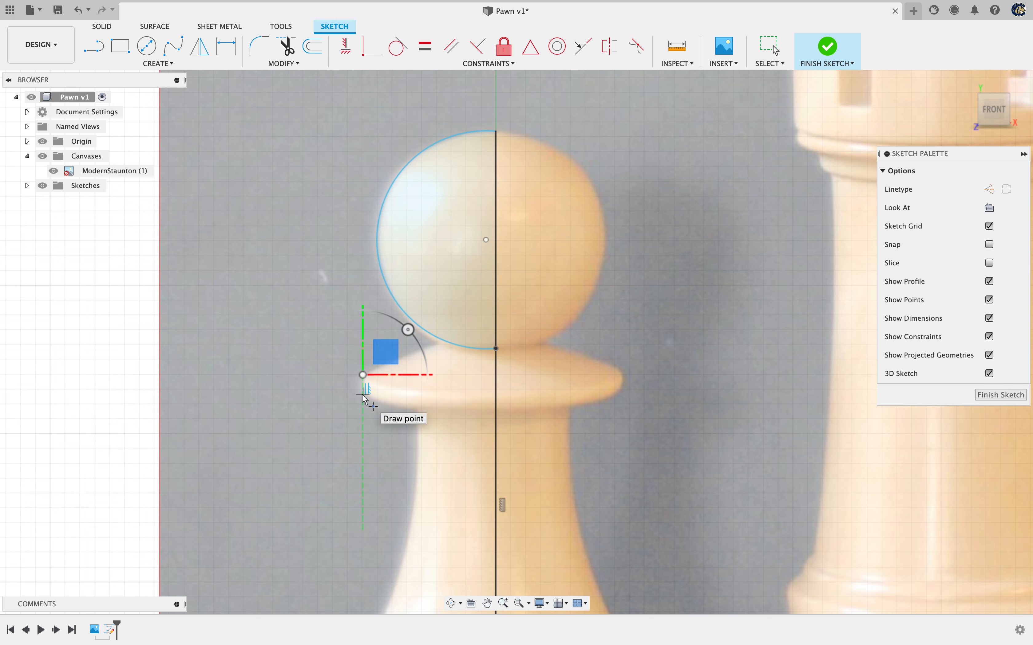
left_click(362, 395)
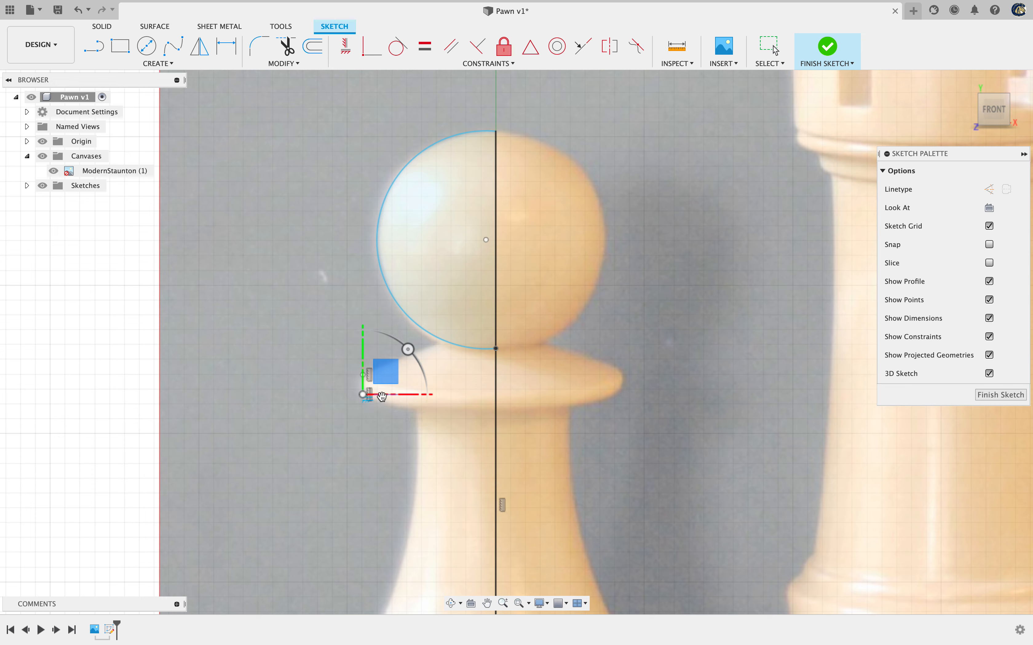
left_click(414, 409)
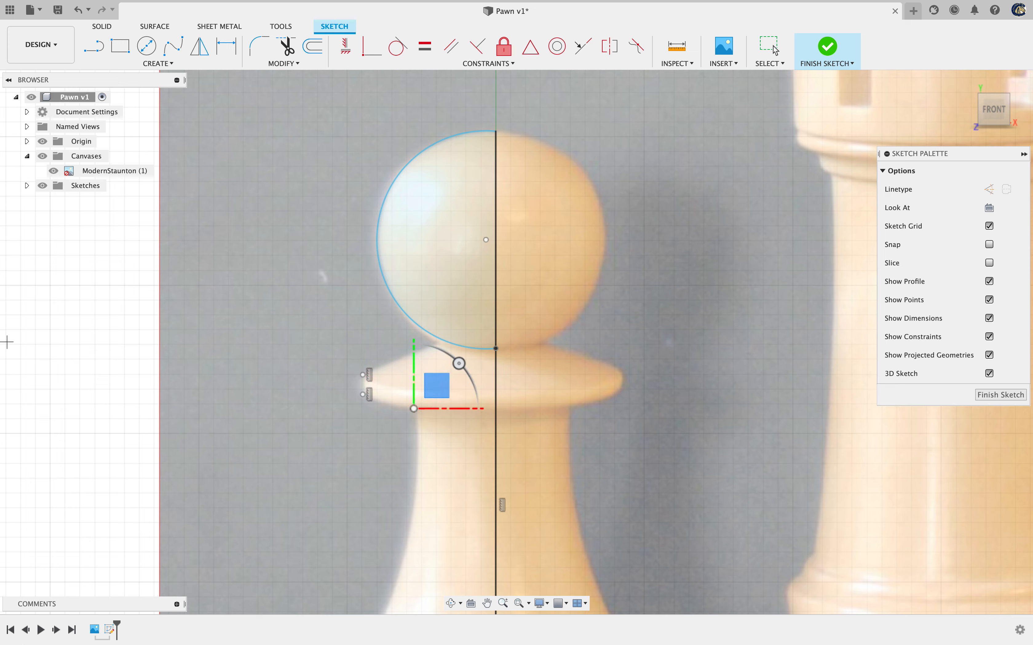
Place points at the neck's lower left end, horizontally outward at the ring's upper edge, and directly below at the ring's lower edge
left_click(487, 603)
left_click_drag(309, 572, 449, 373)
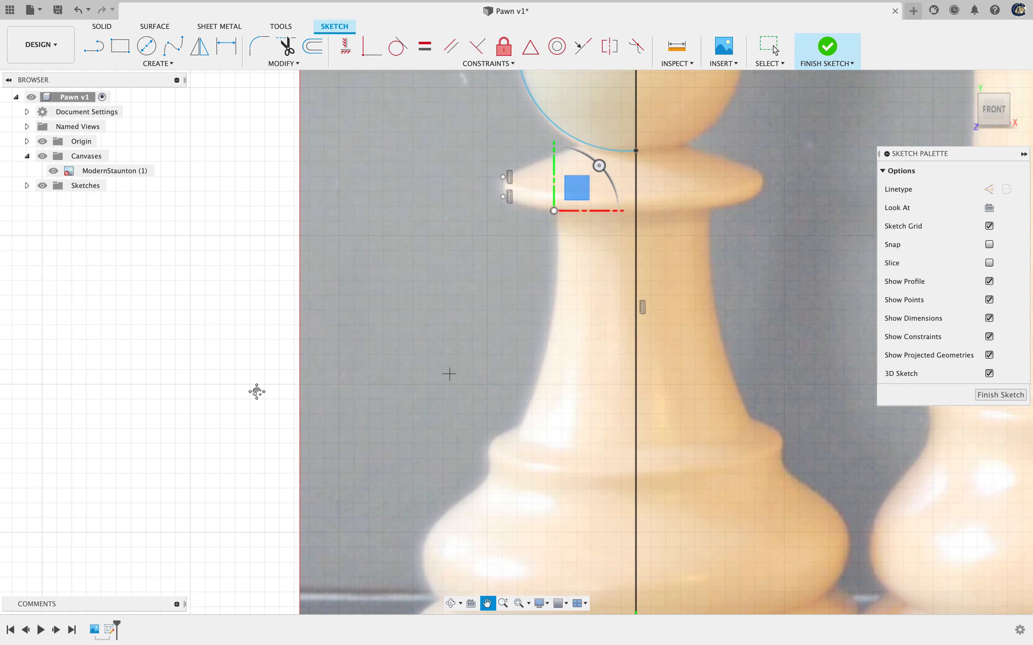
key("Escape")
left_click(516, 435)
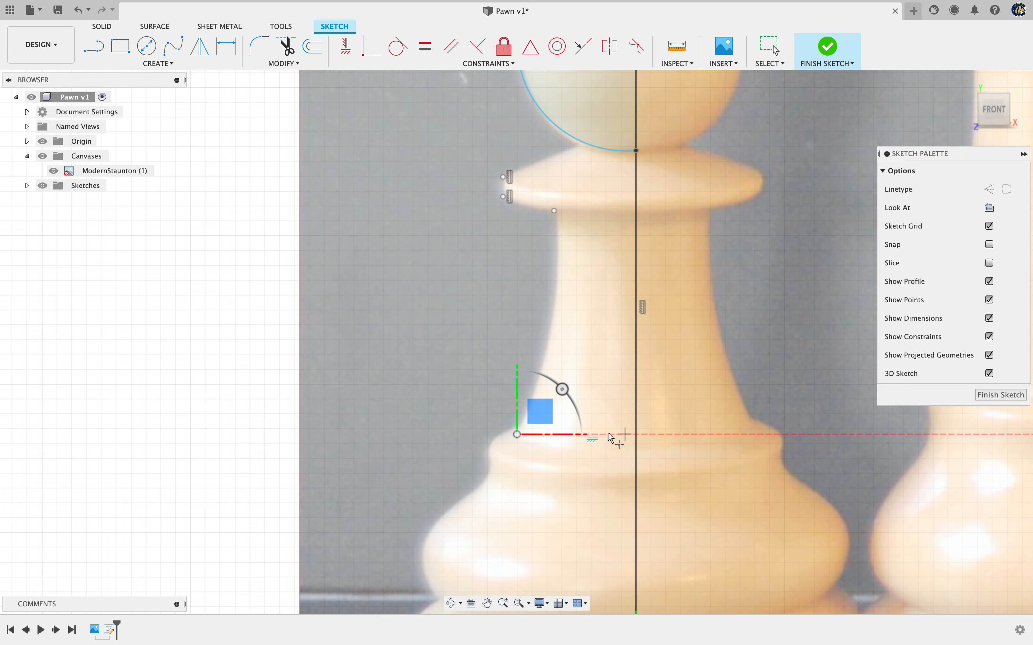
left_click(488, 434)
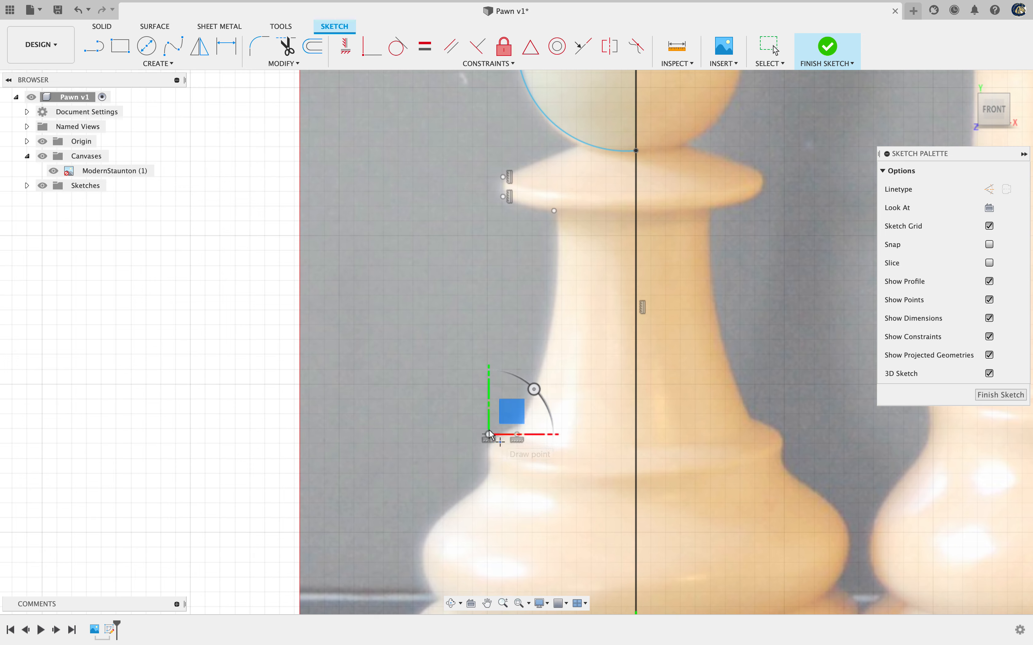
left_click(490, 474)
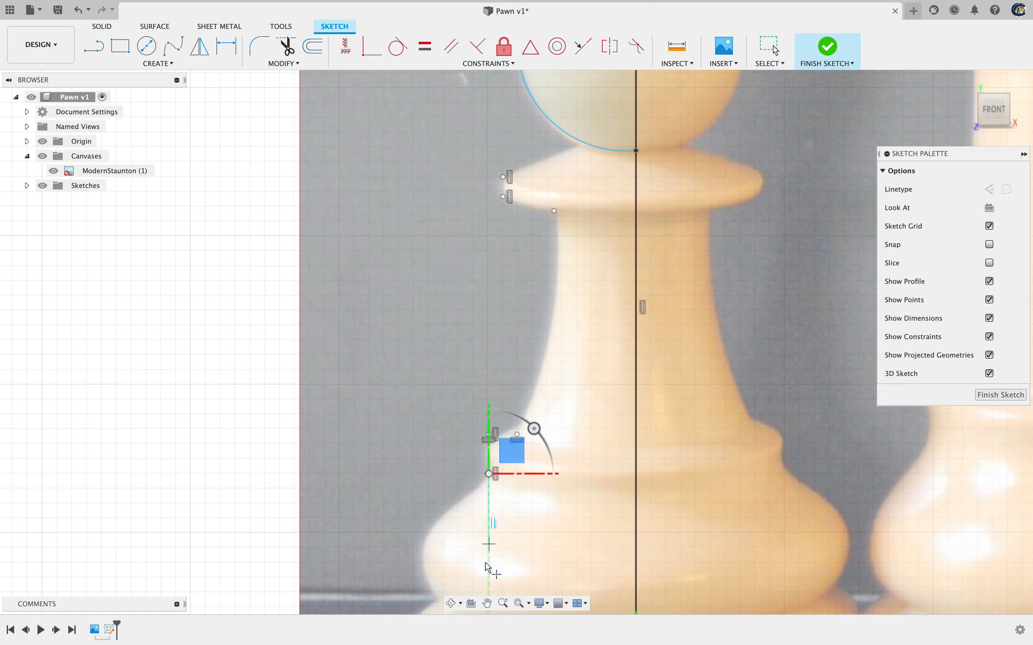
Place a point in the left groove between the bulge and the base ring, and another at the base's left edge level with the origin
left_click(487, 602)
left_click_drag(510, 561, 532, 428)
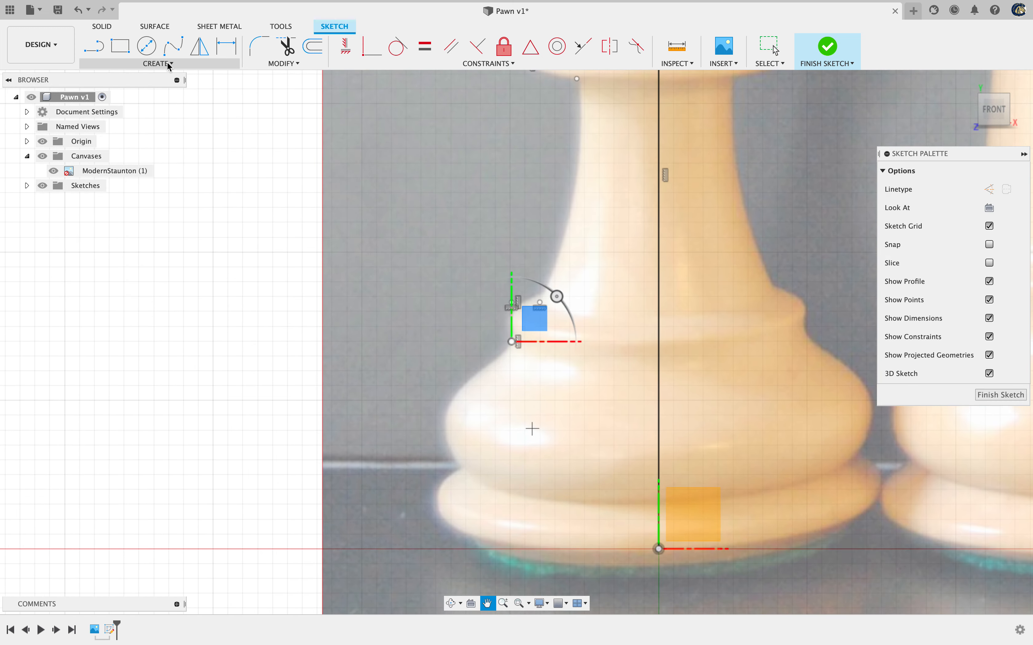
key("Escape")
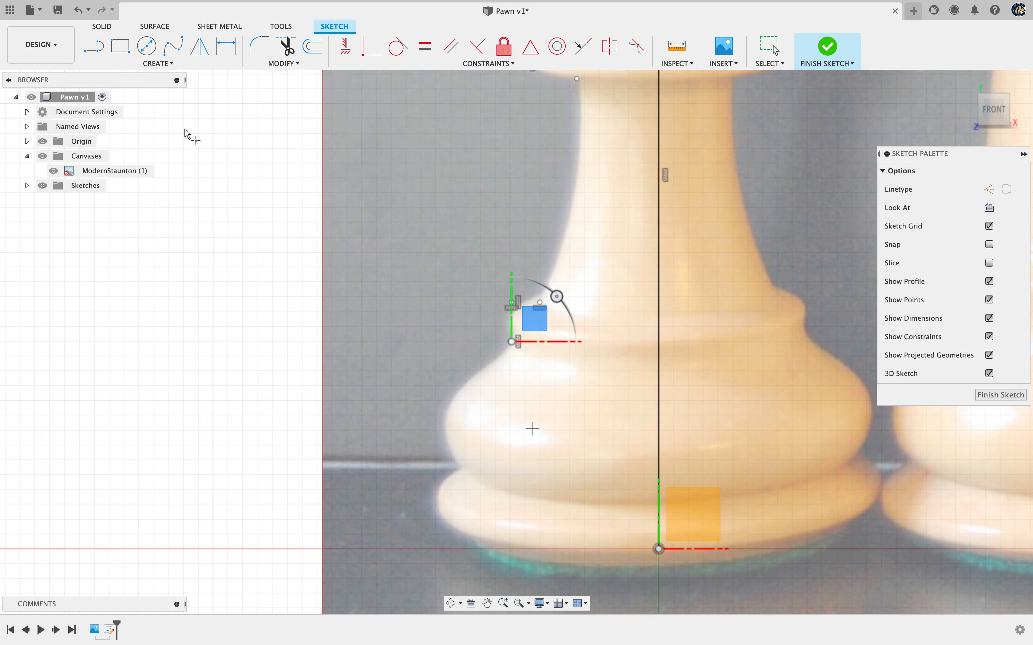
left_click(460, 470)
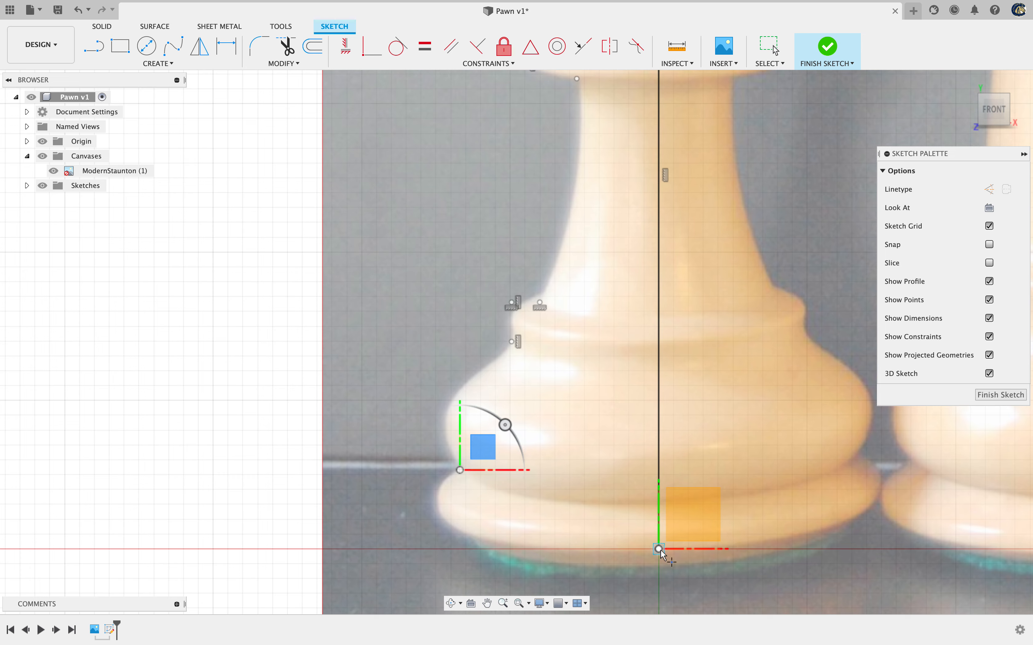
left_click(438, 550)
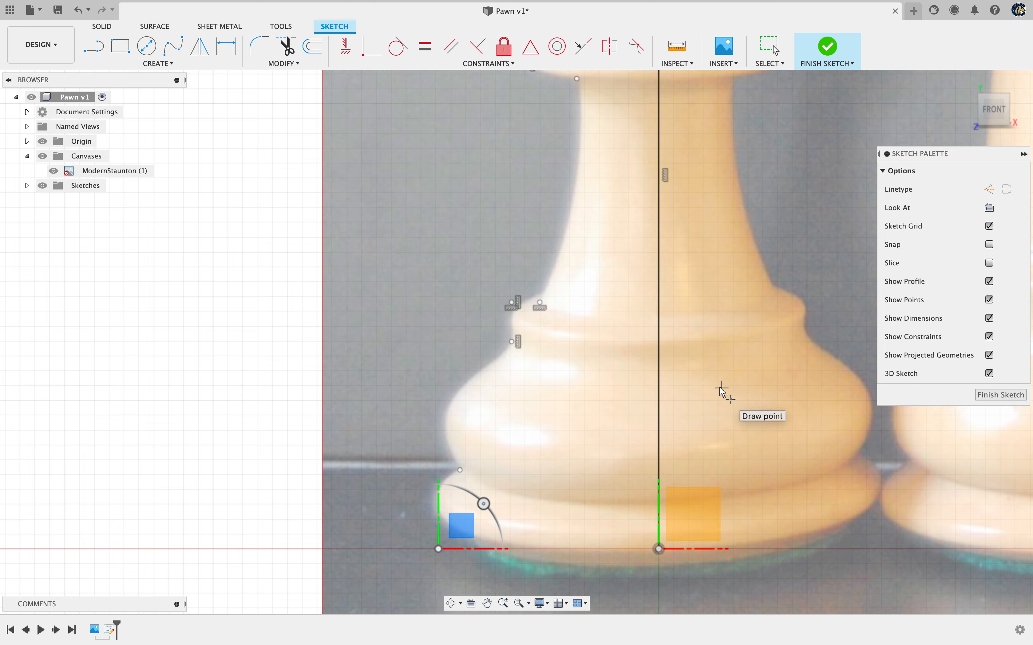
Draw a sloped line from the collar's upper left rim point up to the head arc along the collar's top edge
left_click(487, 603)
left_click_drag(643, 295, 634, 592)
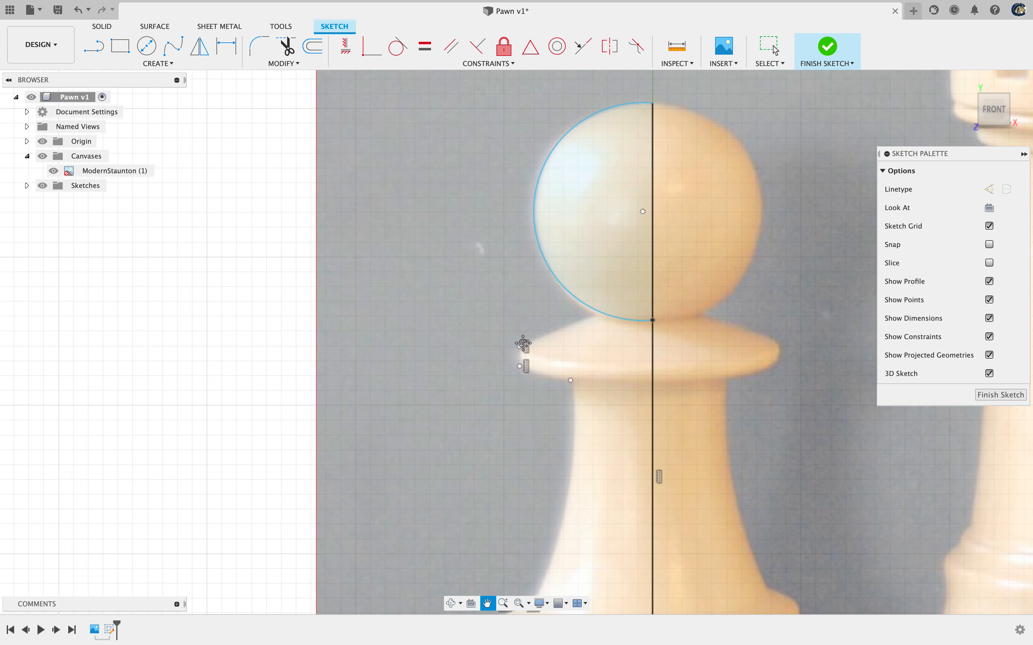
key("l")
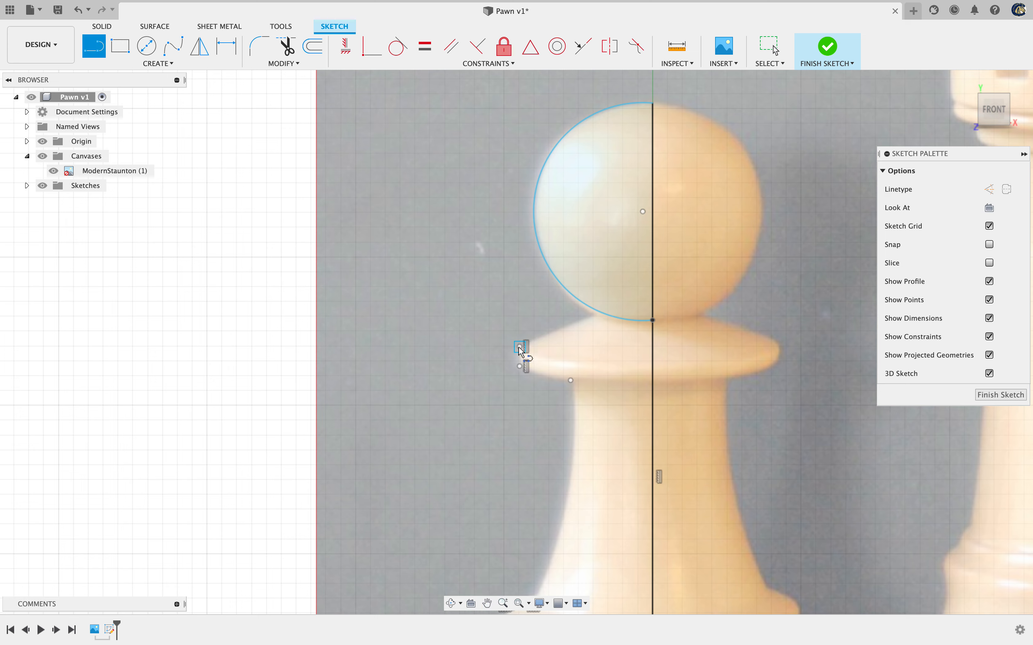
left_click(519, 346)
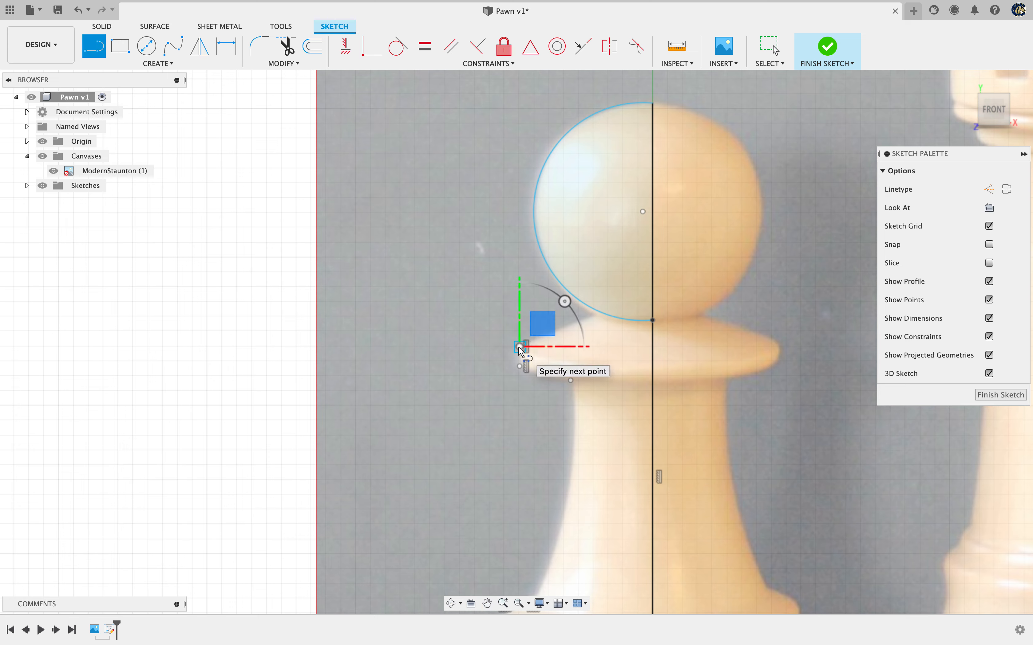
left_click(598, 313)
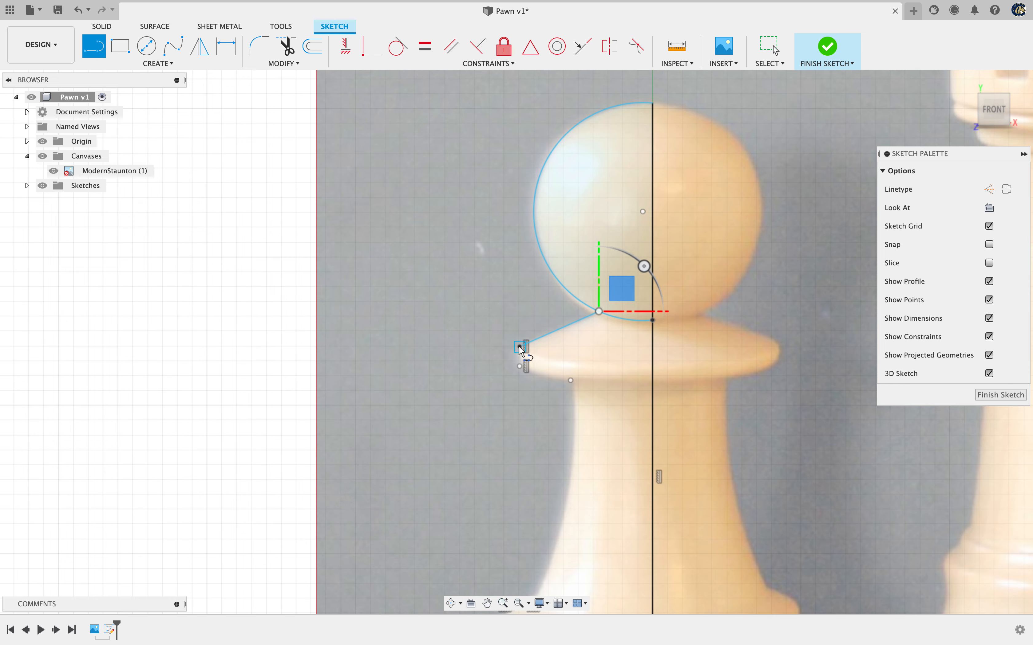
Draw a vertical line joining the lower and upper points on the collar's left rim
left_click(519, 367)
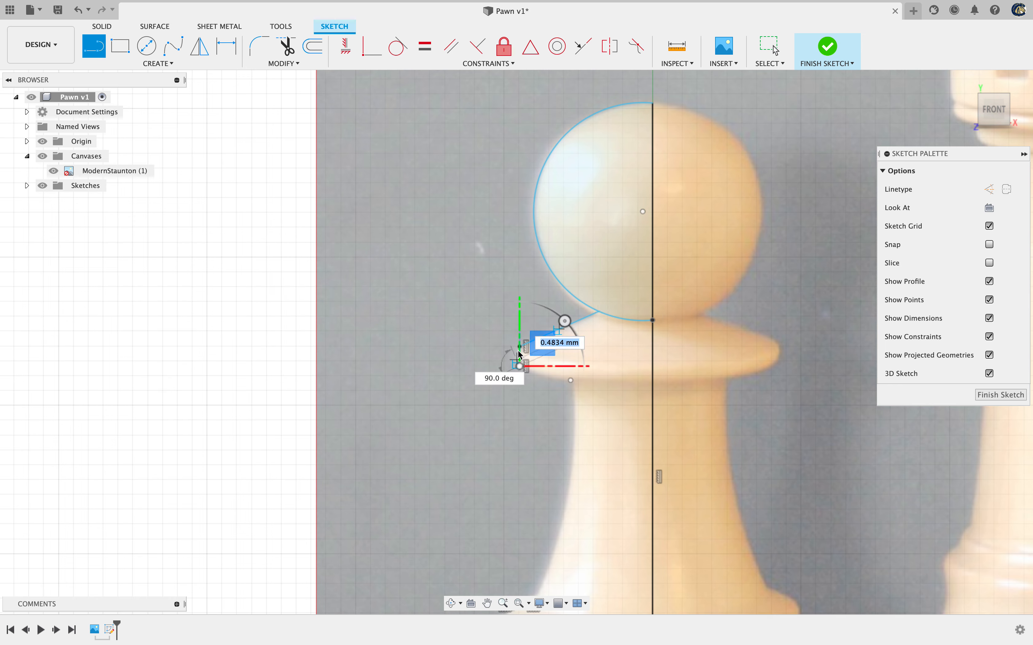
scroll(519, 354, "up", 3)
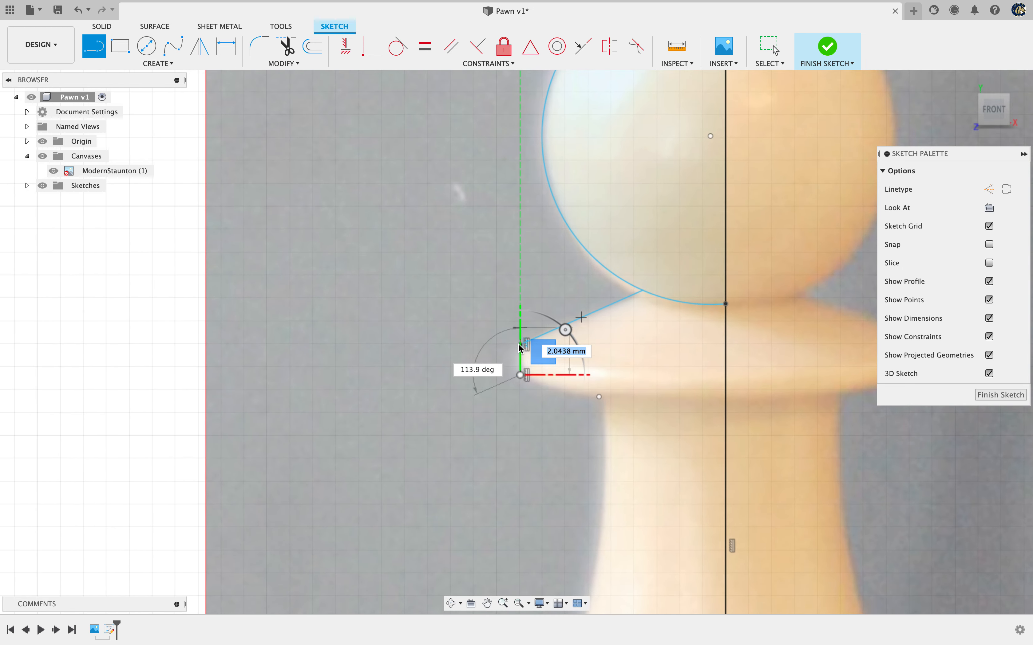
scroll(519, 344, "up", 1)
scroll(519, 345, "up", 5)
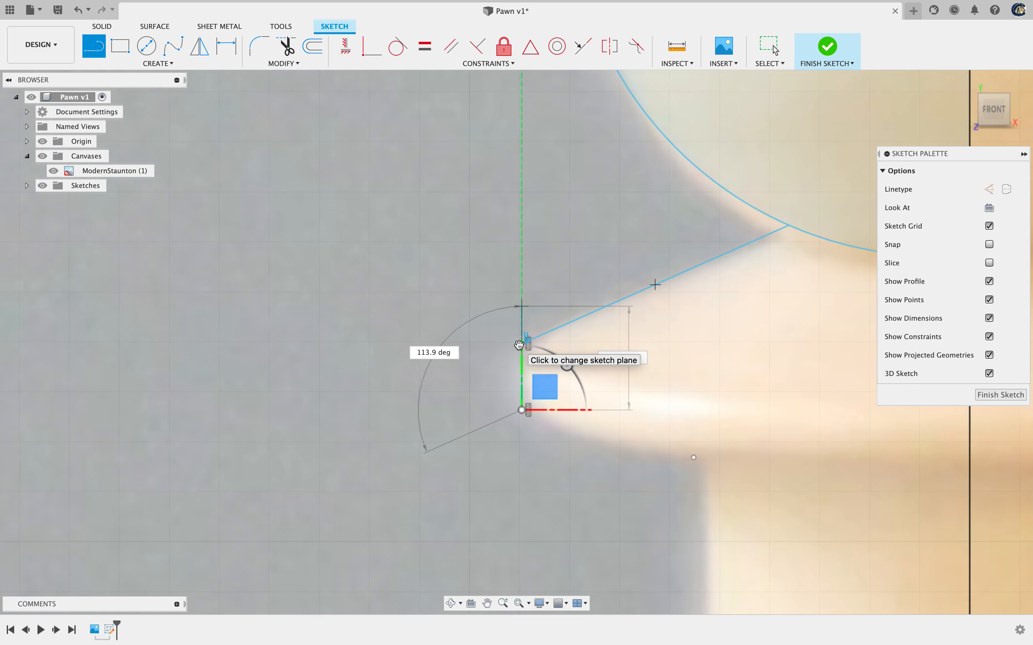
double_click(521, 345)
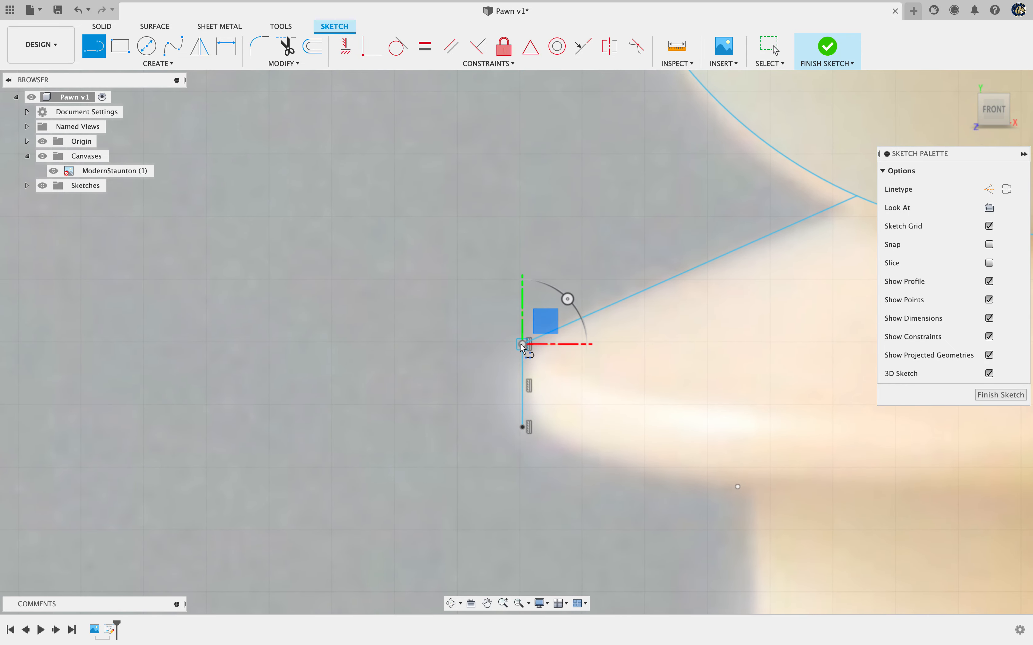
scroll(521, 345, "down", 3)
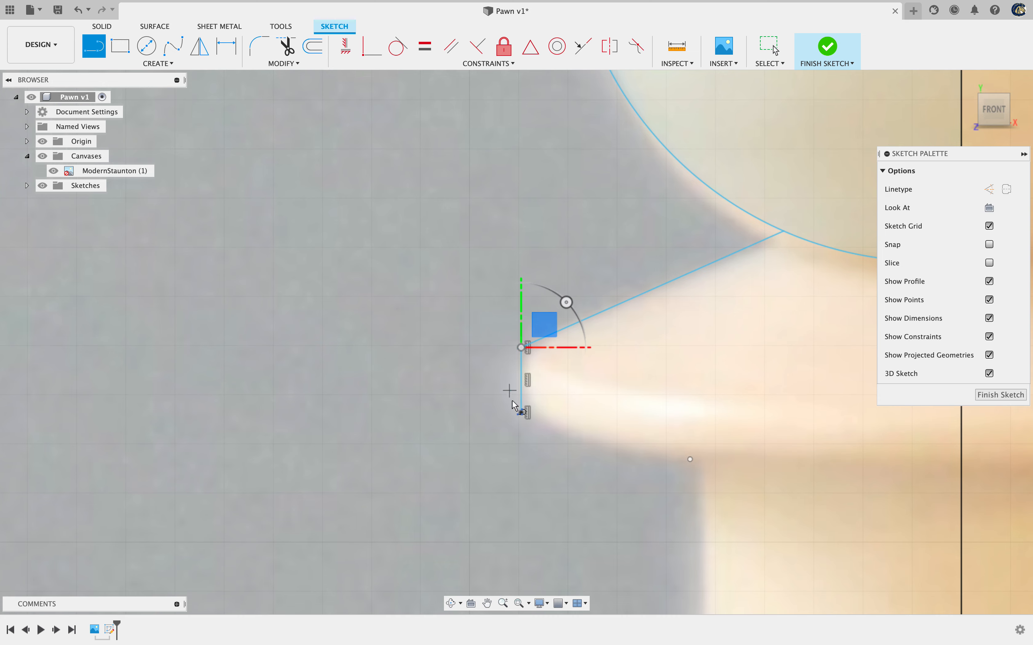
left_click(522, 413)
Fillet the corner between the vertical rim line and the collar's sloped top line with a 1.00 mm radius
left_click(259, 45)
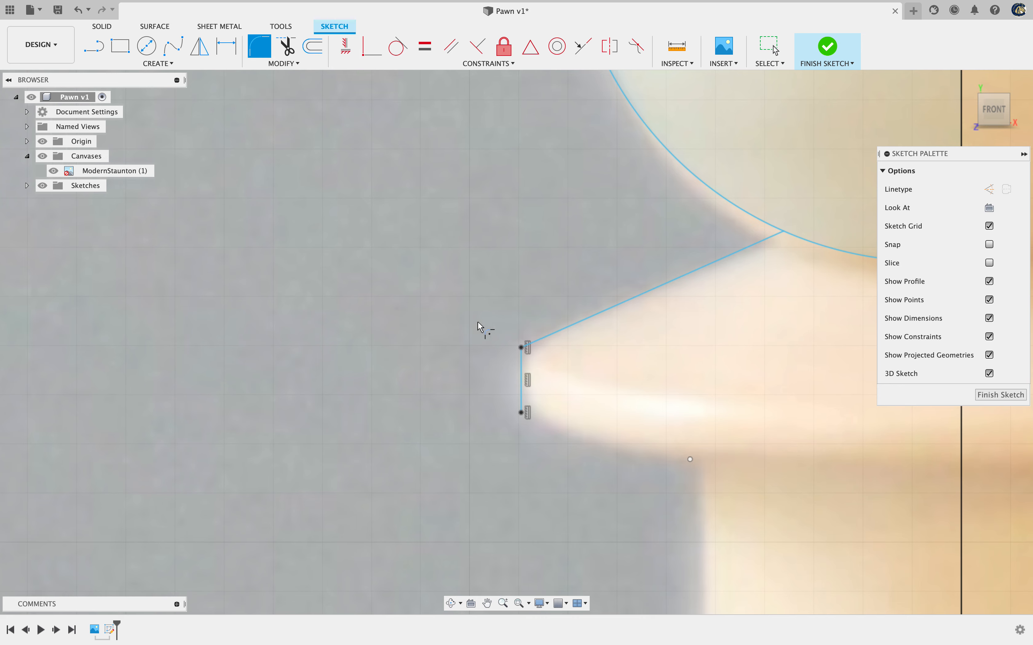
left_click(521, 375)
left_click(549, 342)
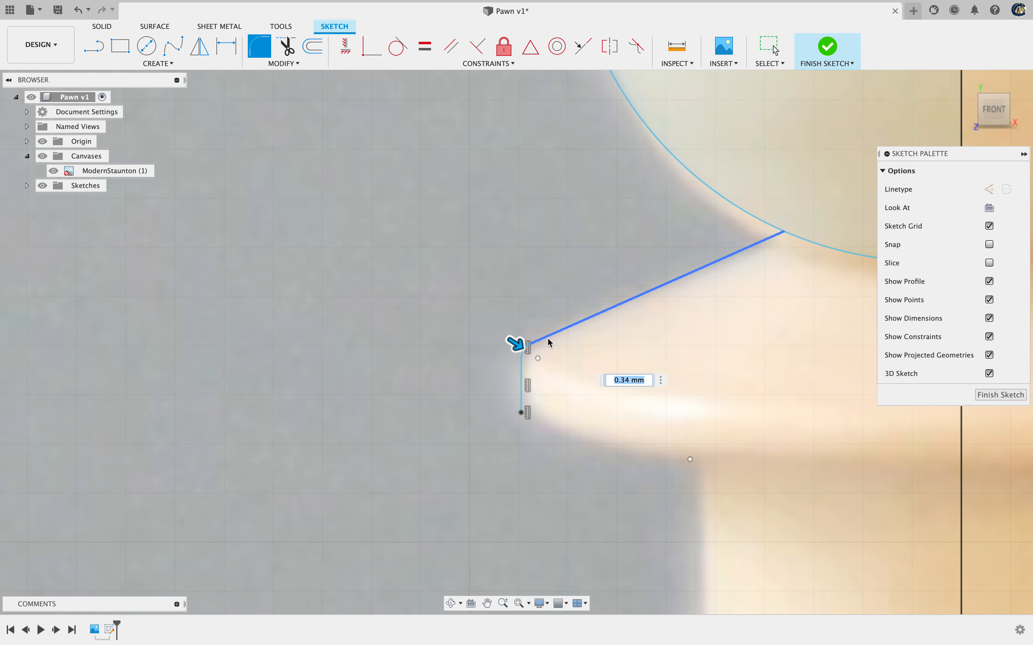
left_click_drag(517, 346, 523, 349)
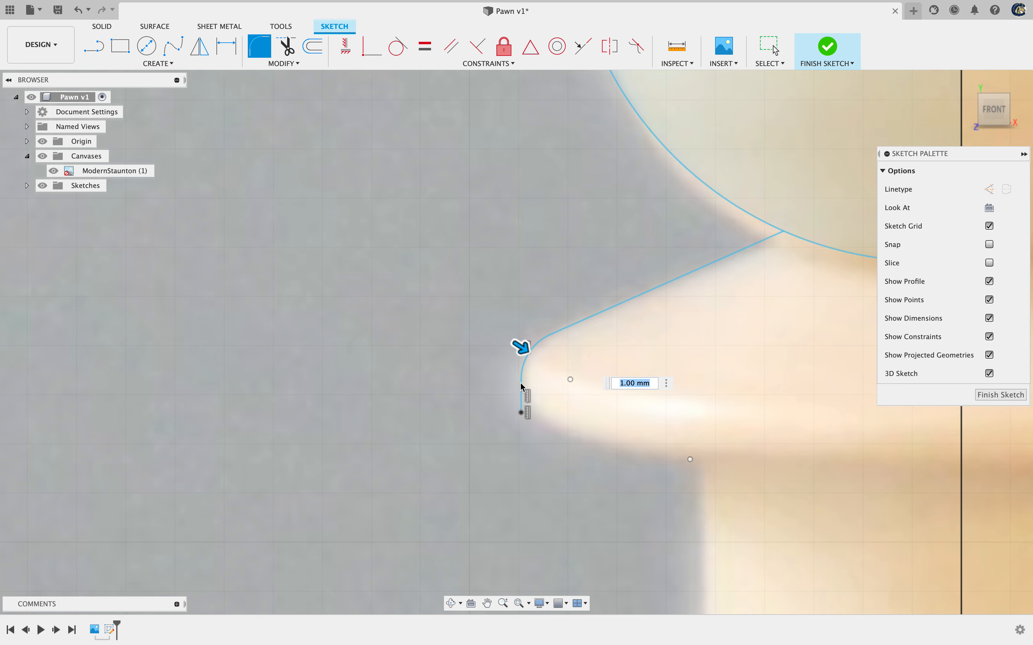
key("Return")
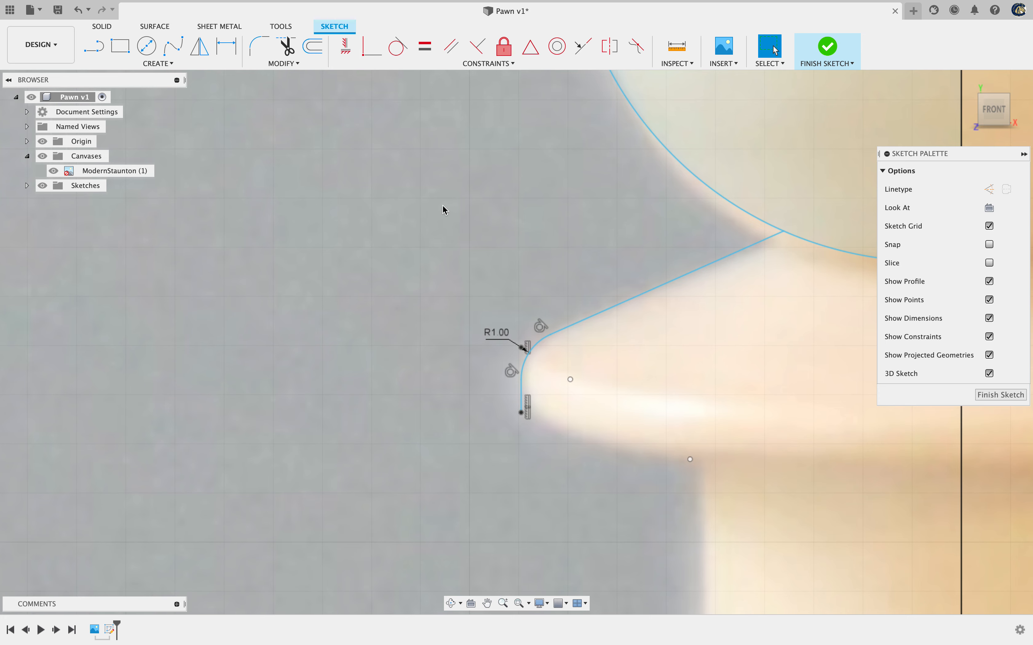
Draw a 3-point arc along the collar's underside, from the rim line's lower end to the point at the top of the neck
left_click(160, 64)
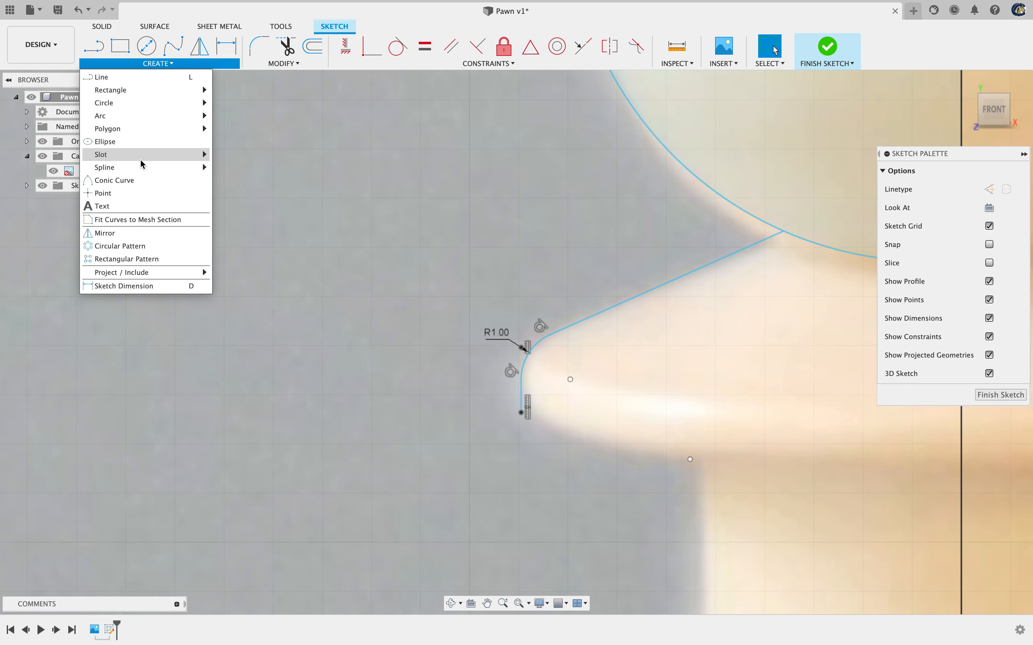
mouse_move(121, 116)
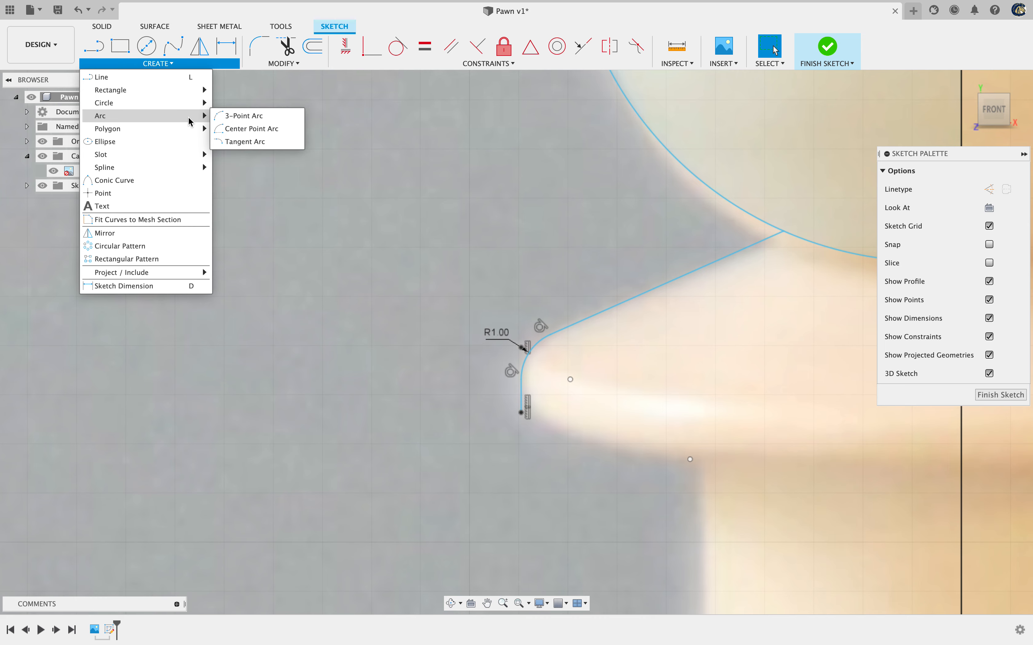
left_click(243, 116)
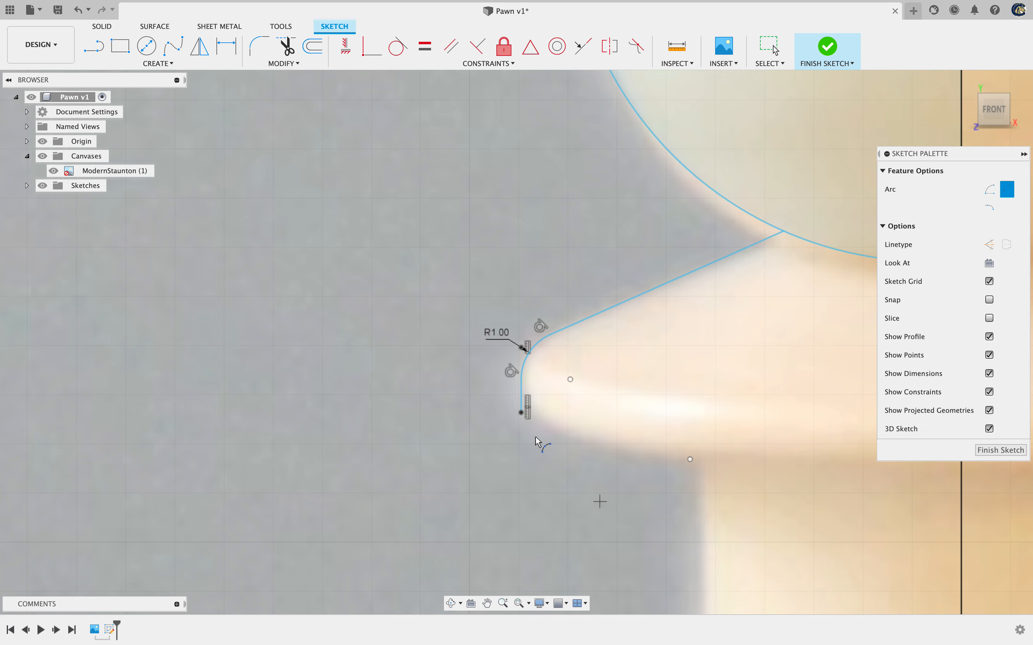
left_click(521, 413)
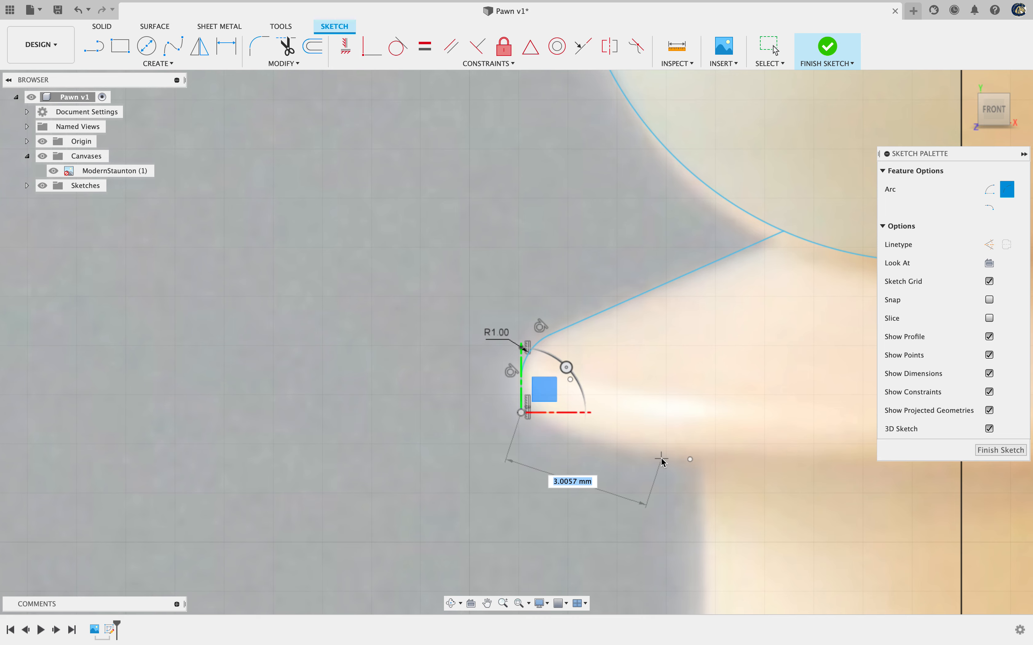
left_click(690, 460)
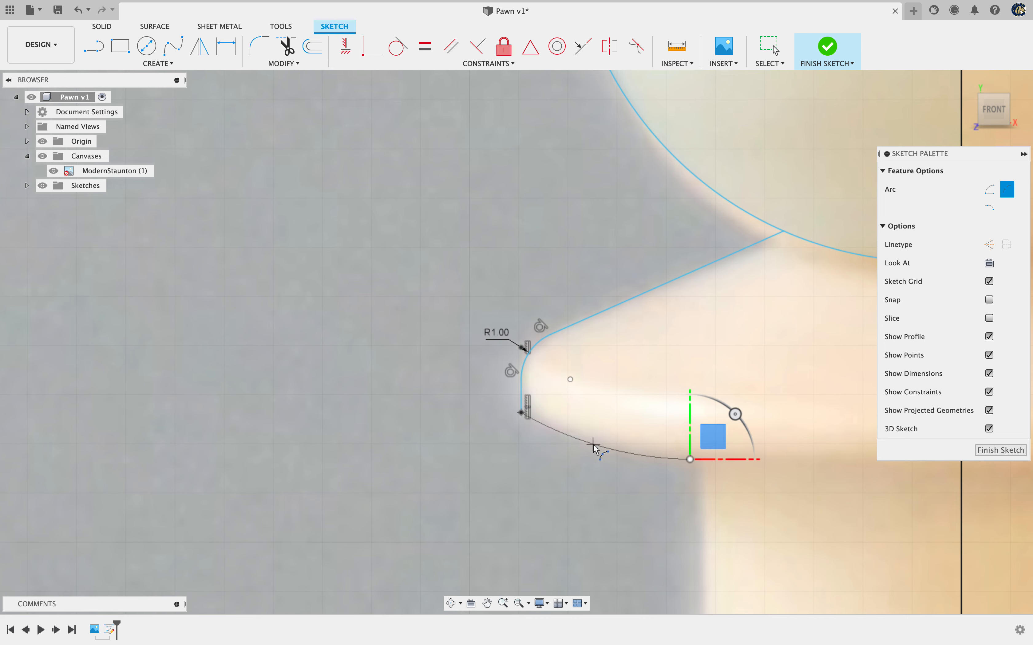
left_click(591, 444)
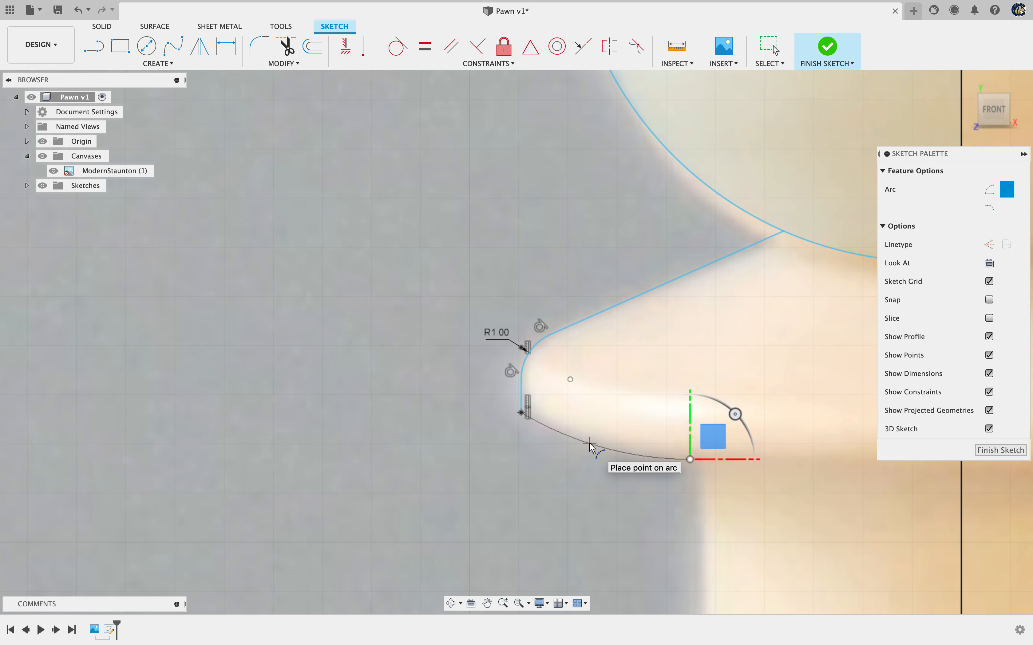
left_click(589, 444)
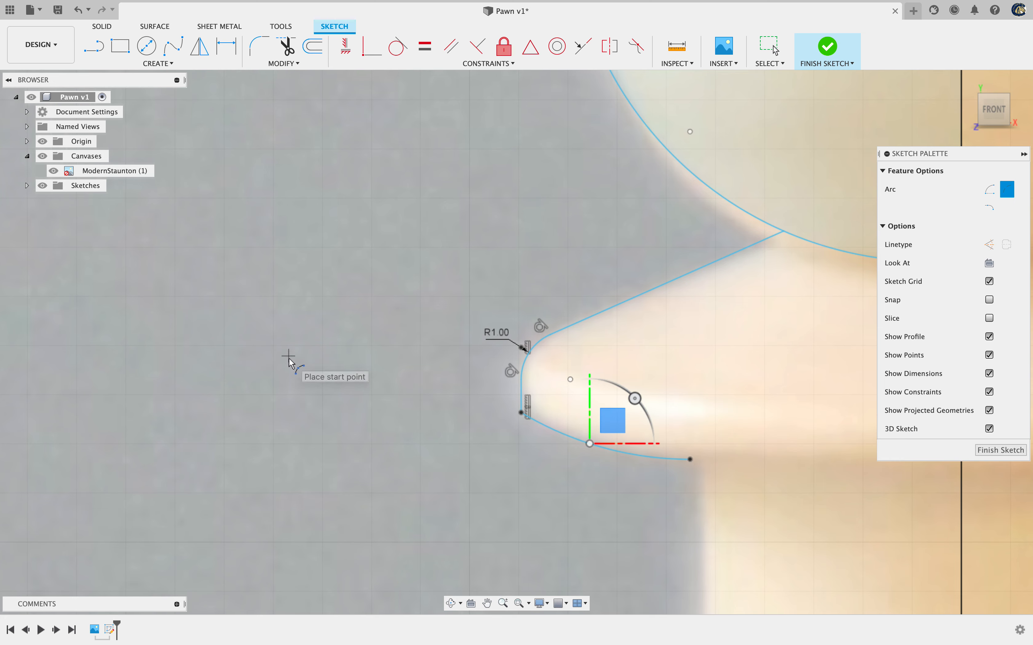
Fillet the corner between the vertical rim line and the collar's underside arc with a 0.50 mm radius
scroll(525, 417, "up", 2)
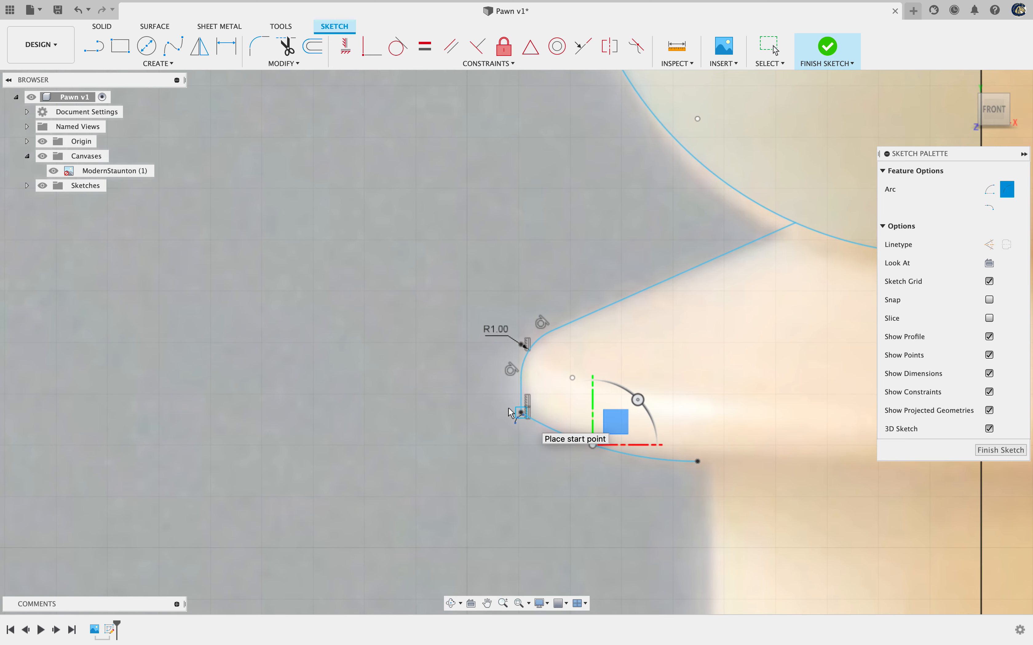
left_click(258, 44)
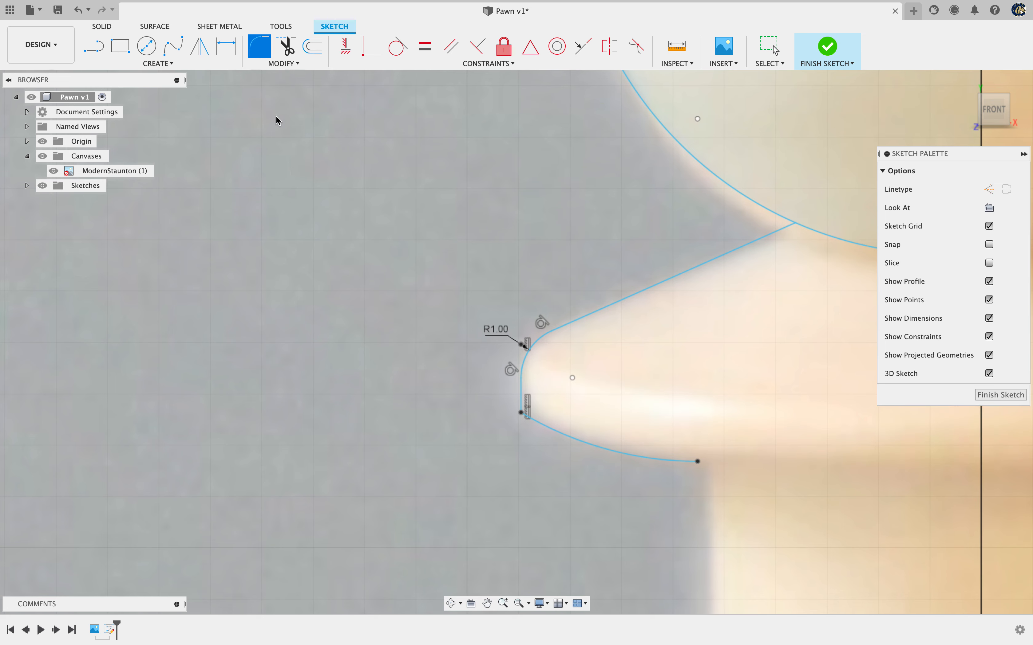
left_click(549, 431)
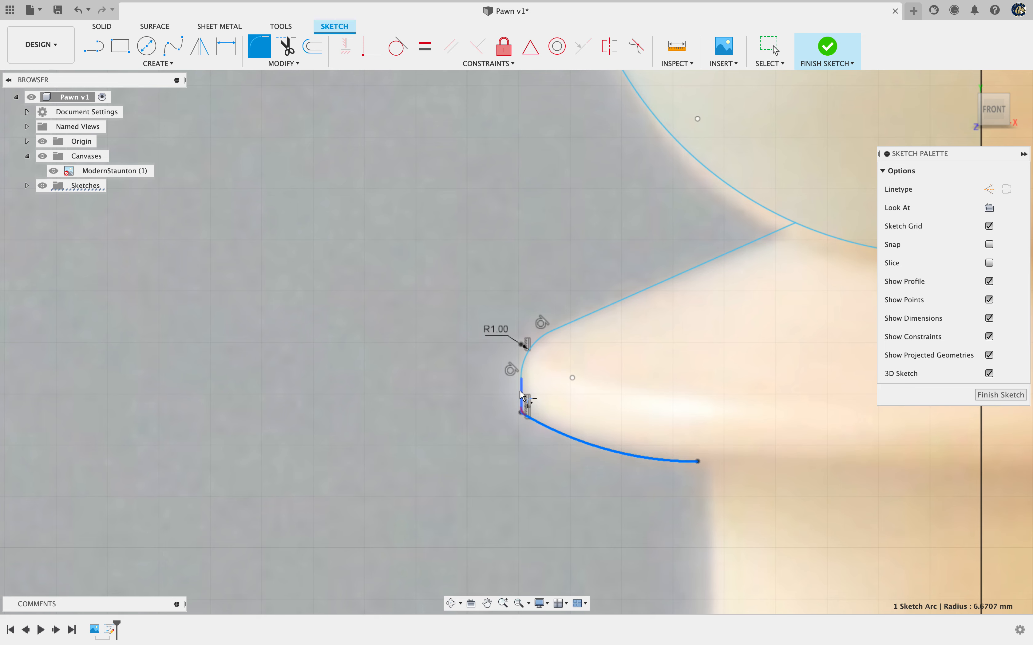
left_click(515, 413)
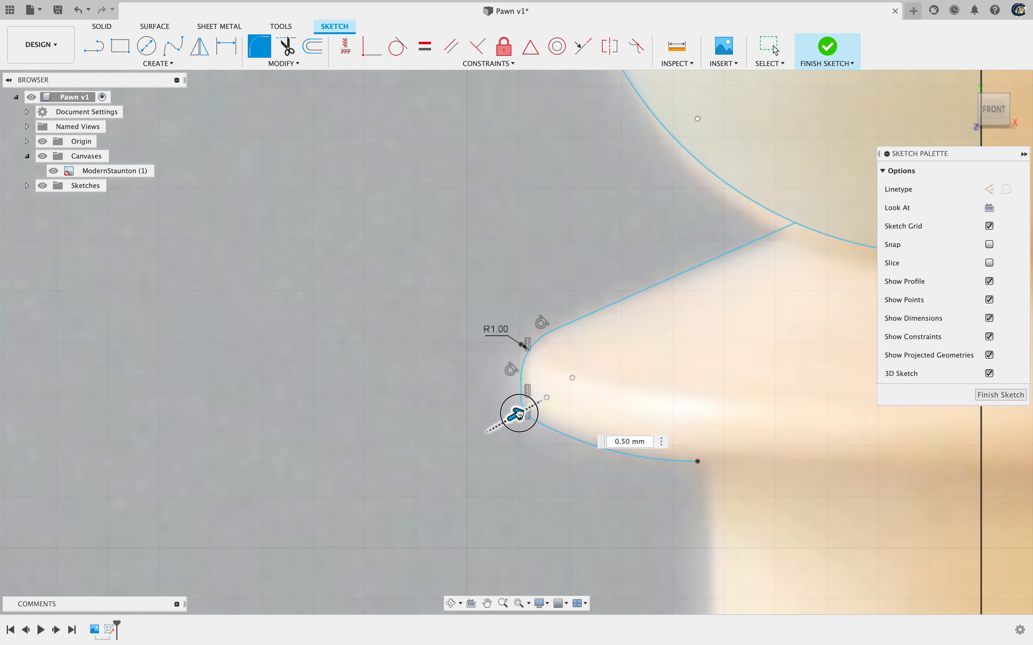
left_click_drag(522, 413, 519, 414)
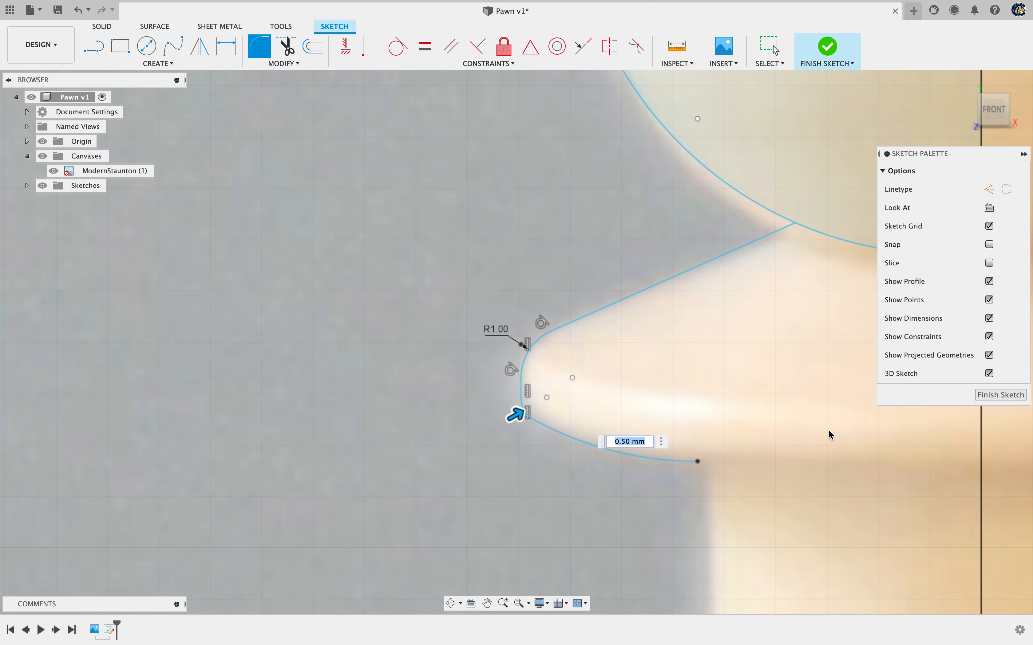
key("Escape")
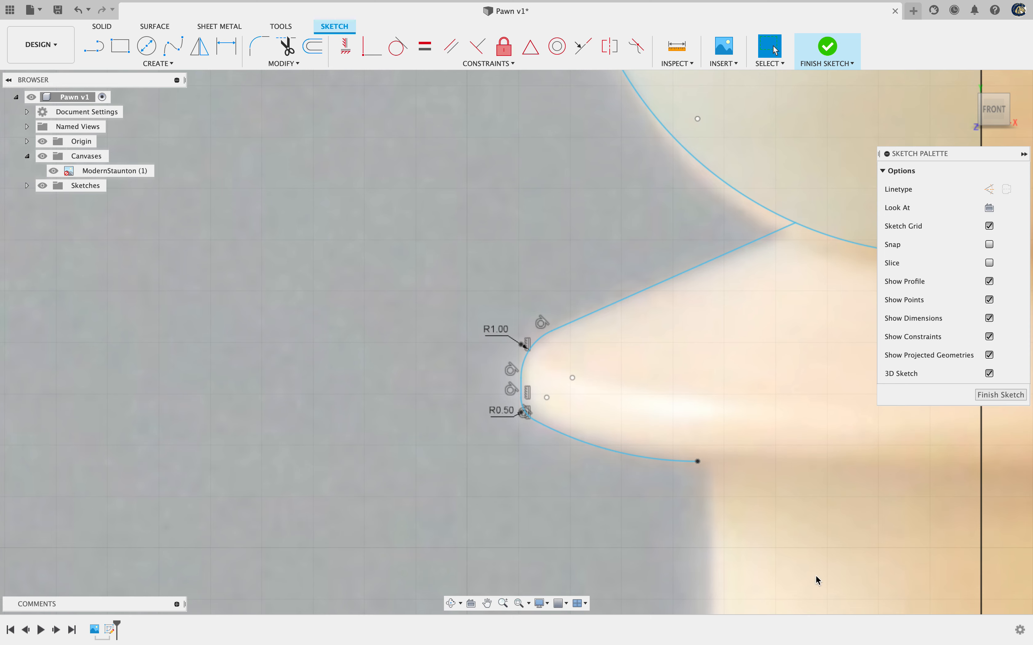
Draw a 3-point arc along the pawn's stem, from the inner end of the collar's underside to the point at the stem's foot
scroll(818, 563, "down", 4)
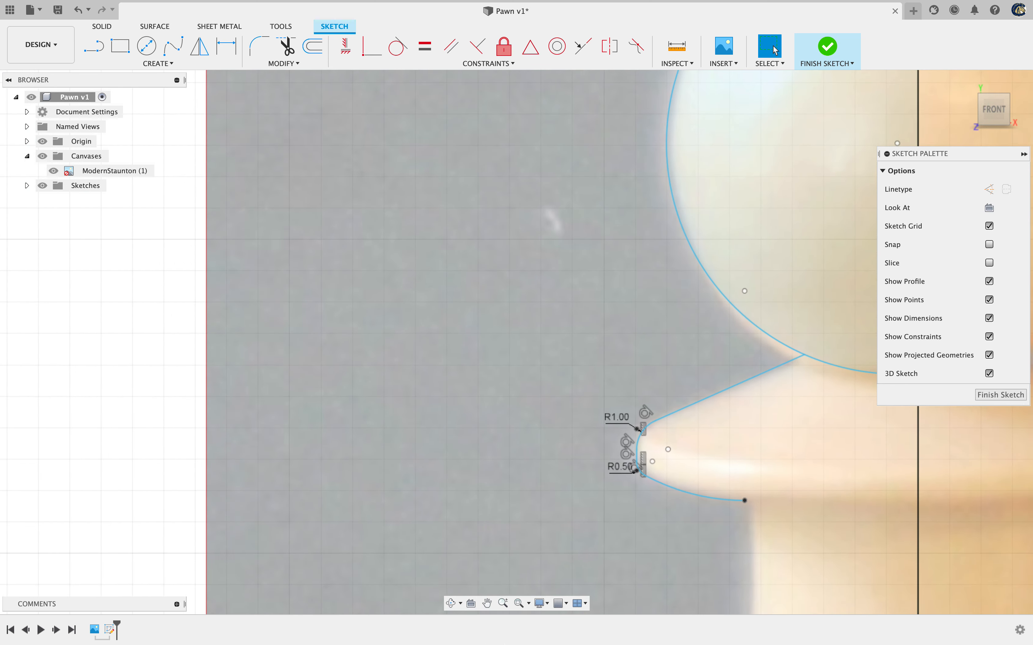
left_click(487, 602)
mouse_move(675, 564)
left_mouse_down()
mouse_move(603, 293)
mouse_move(531, 112)
left_mouse_up()
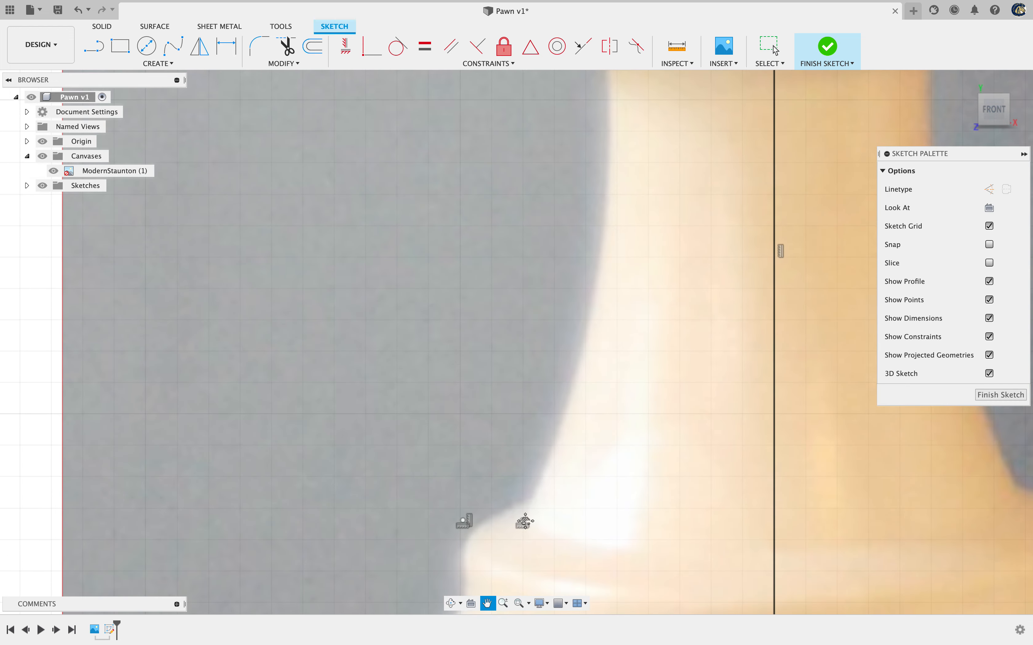
mouse_move(721, 240)
left_mouse_down()
mouse_move(711, 314)
mouse_move(715, 290)
left_mouse_up()
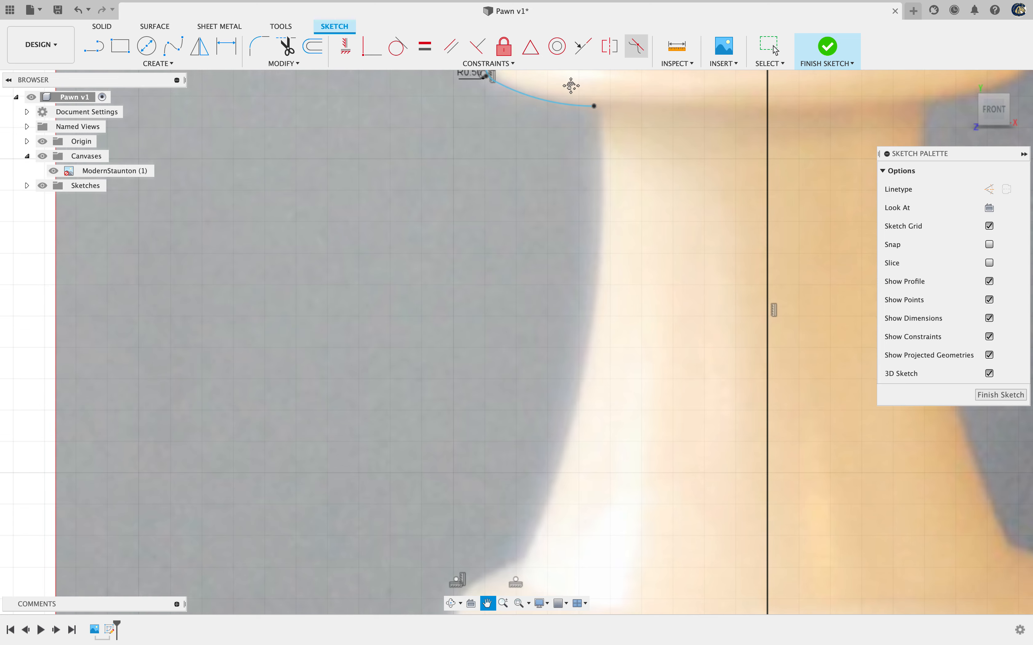
left_click(176, 64)
mouse_move(163, 116)
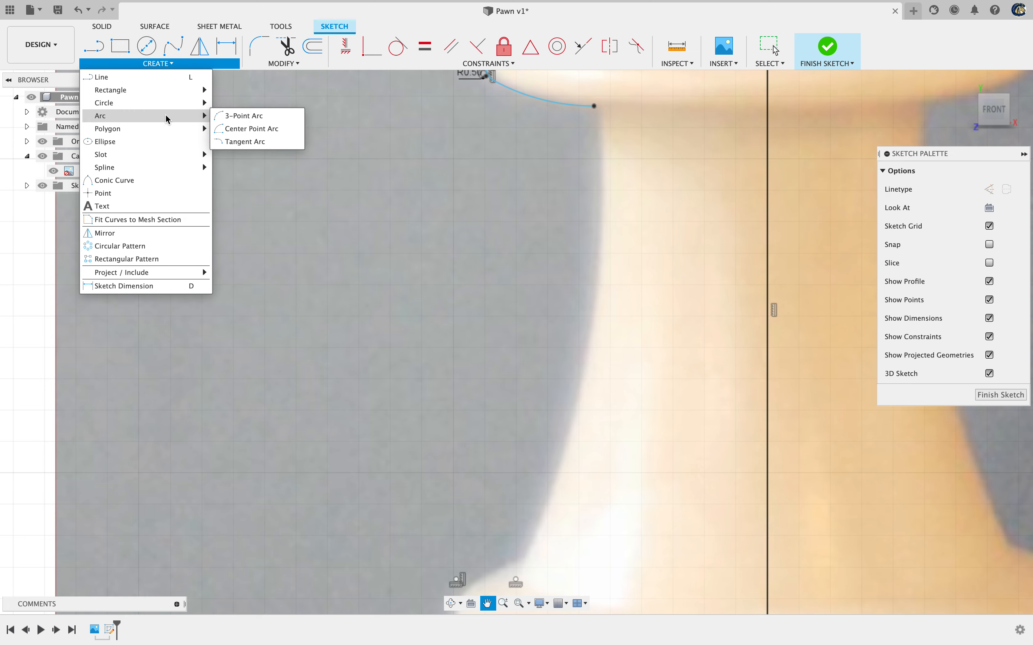
left_click(251, 121)
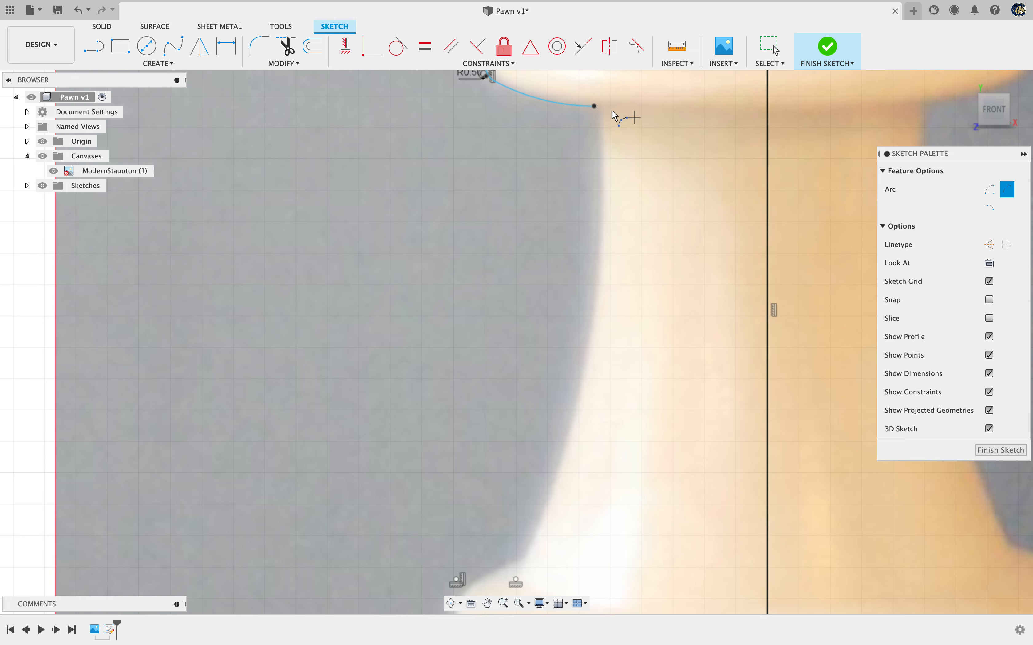
left_click(595, 105)
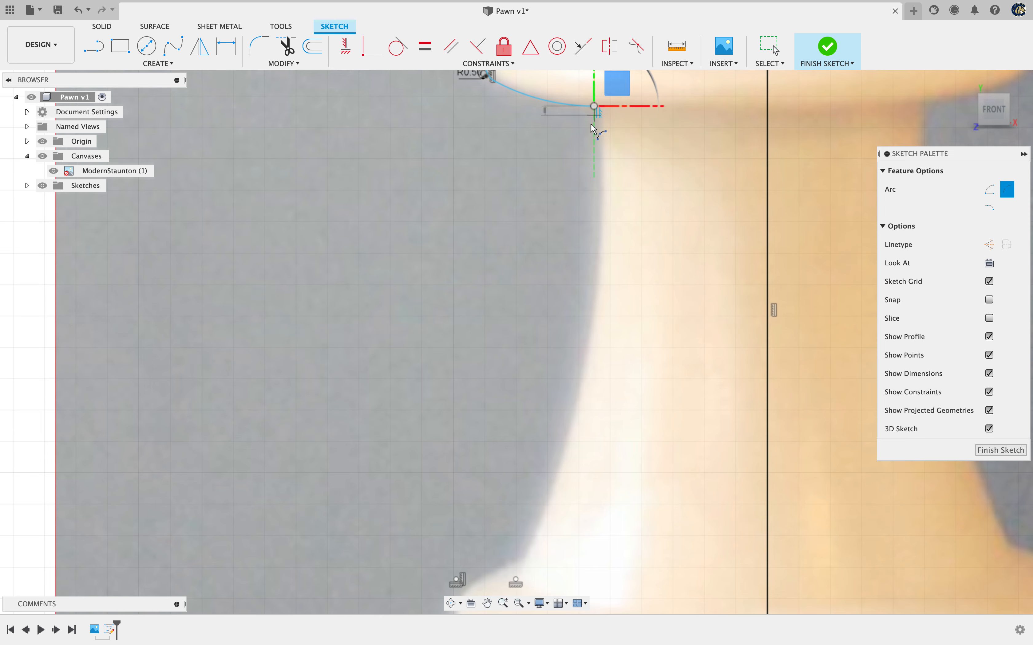
left_click(515, 579)
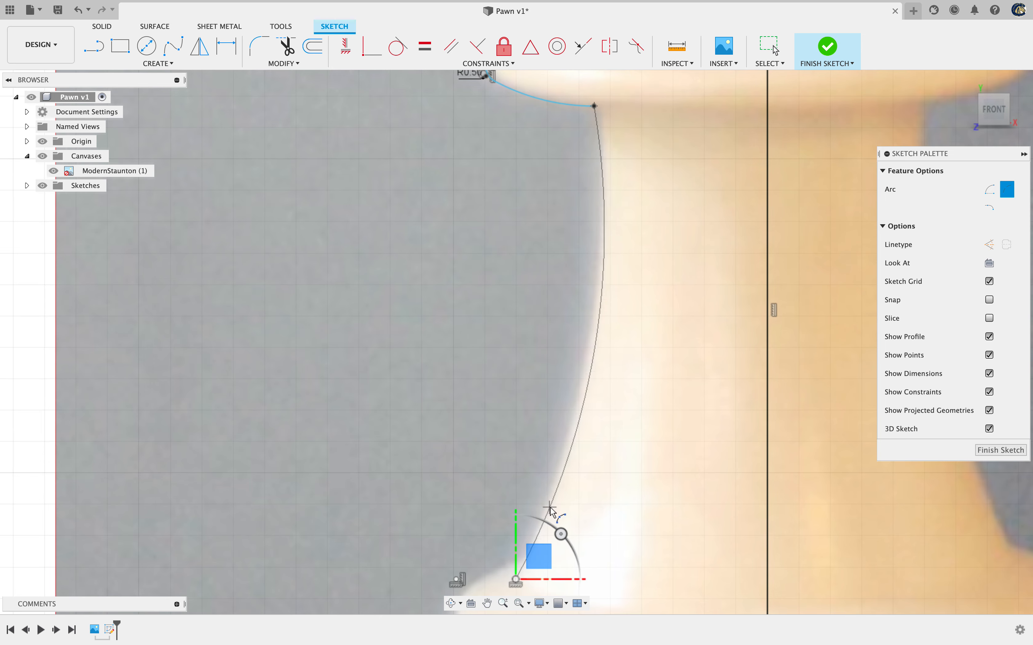
left_click(571, 434)
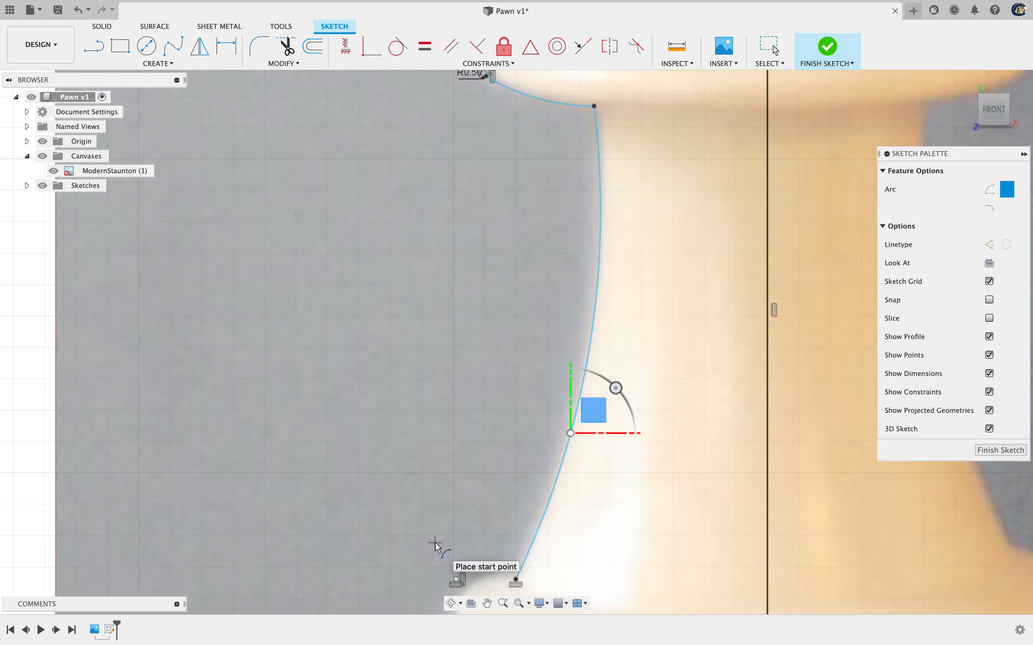
Draw a horizontal line from the stem arc's lower end outward to the point at the small ring's outer edge
key("l")
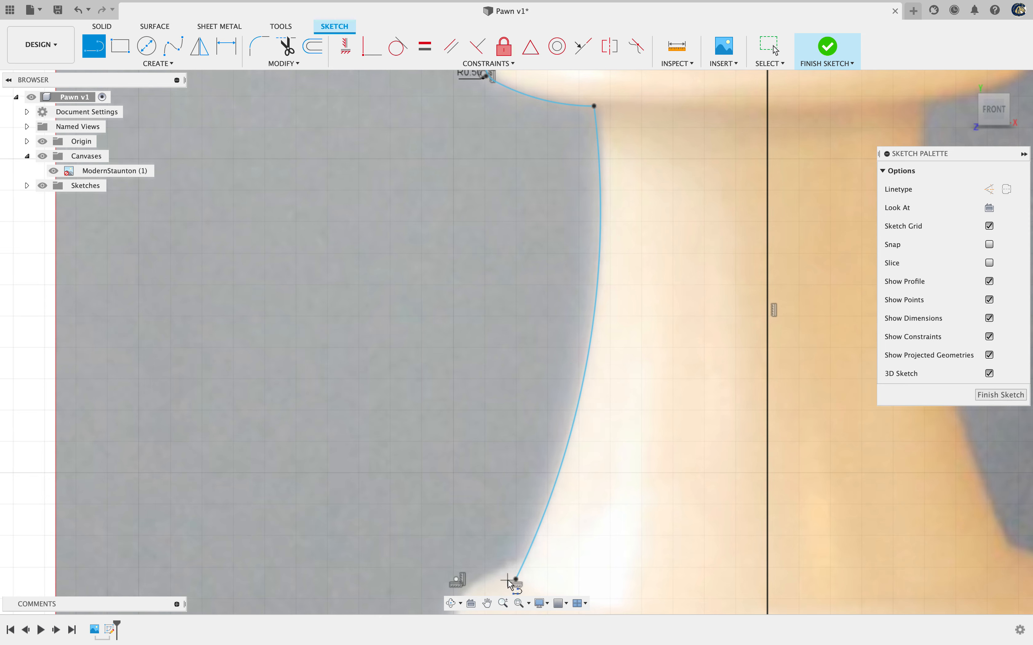
left_click(515, 579)
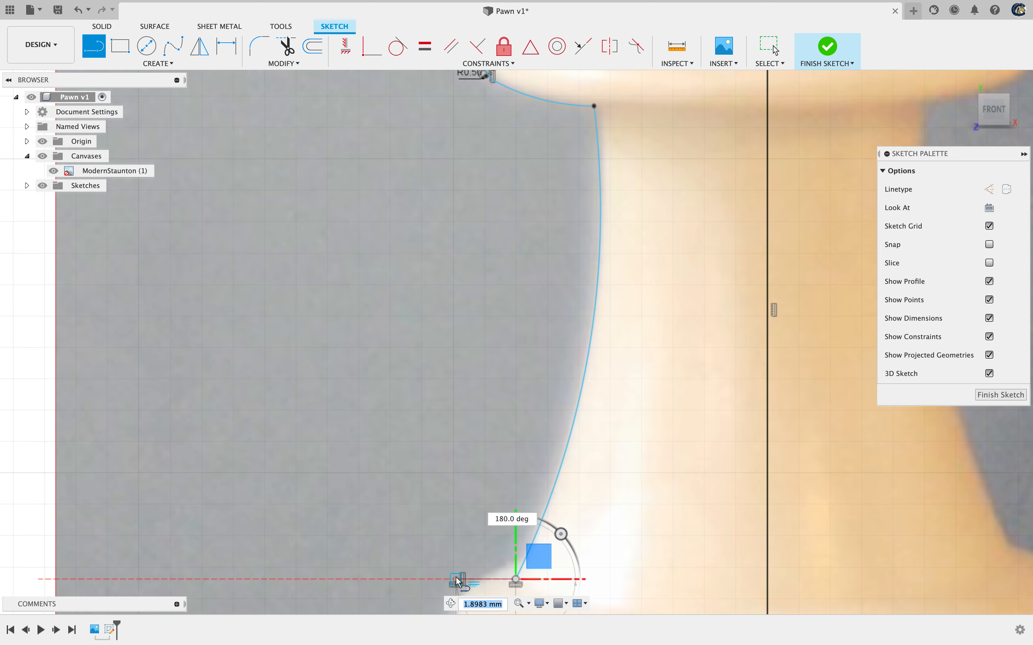
left_click(456, 580)
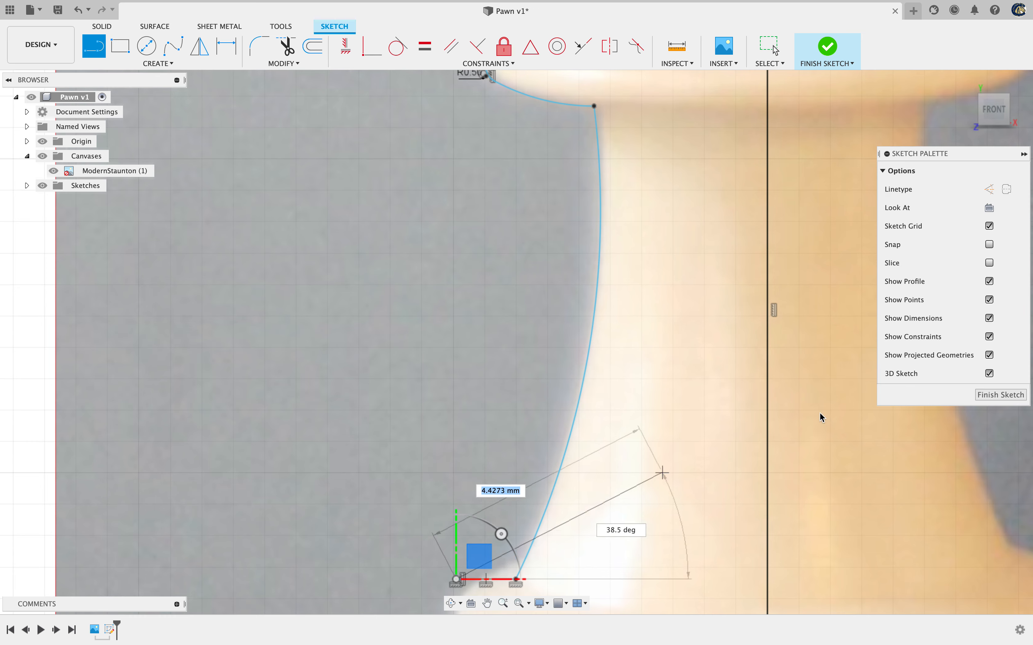
key("Escape")
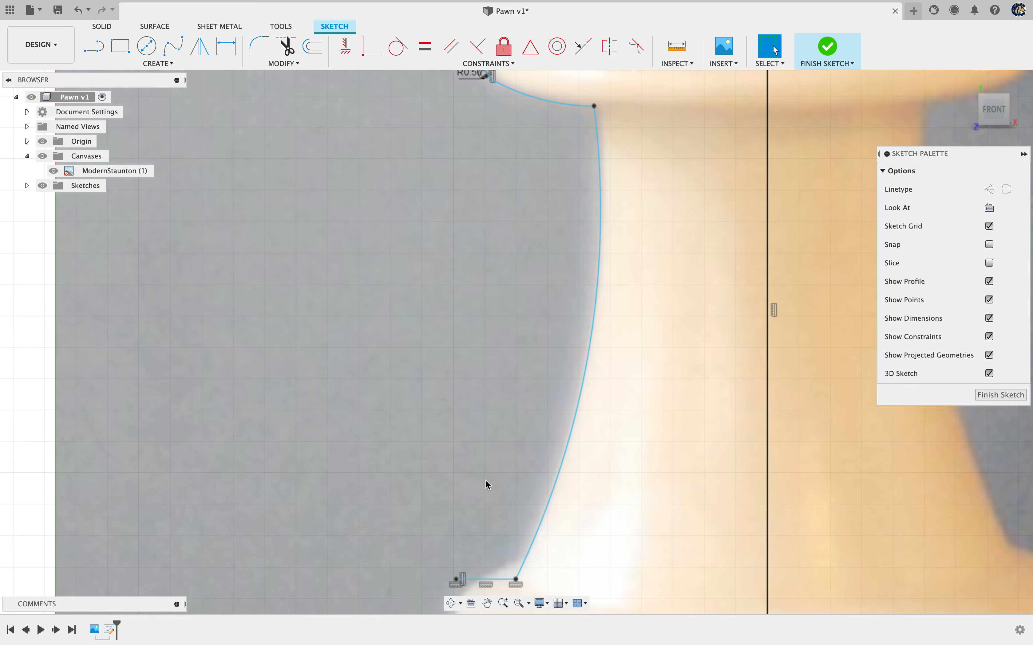
Draw a vertical line from the horizontal line's outer end down to the point where the ring meets the base bulge
left_click(487, 603)
left_click_drag(617, 536, 647, 228)
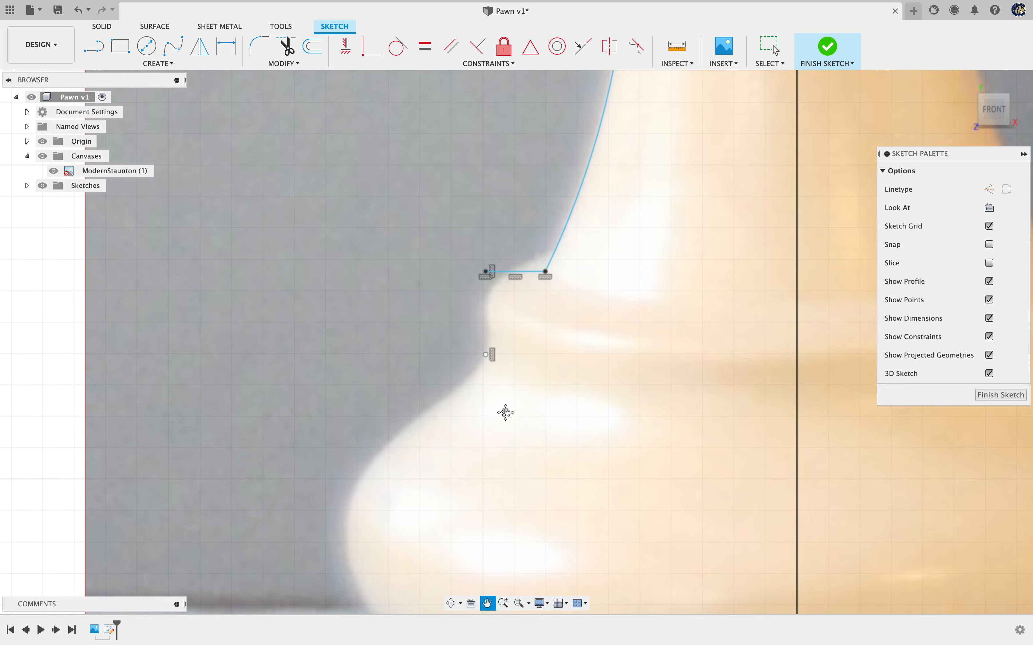
left_click(94, 46)
left_click(486, 272)
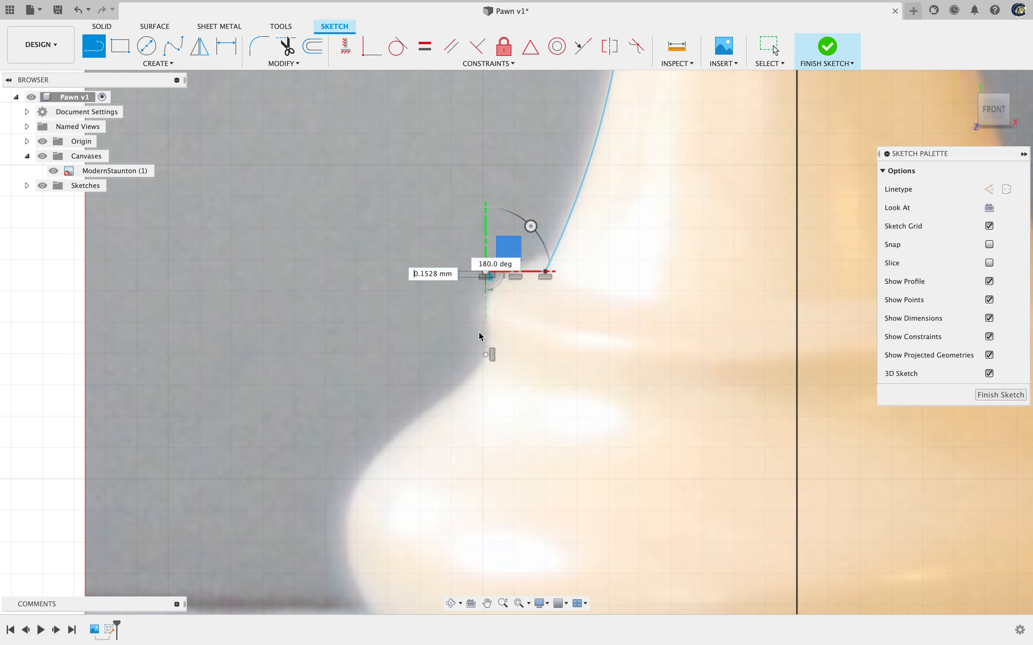
left_click(485, 354)
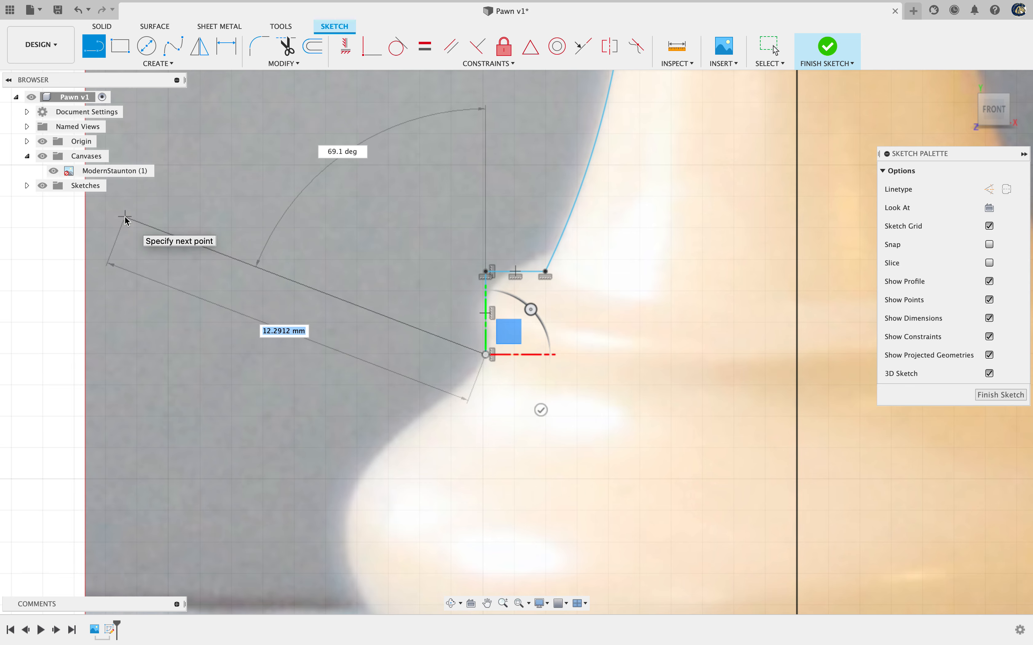
key("Escape")
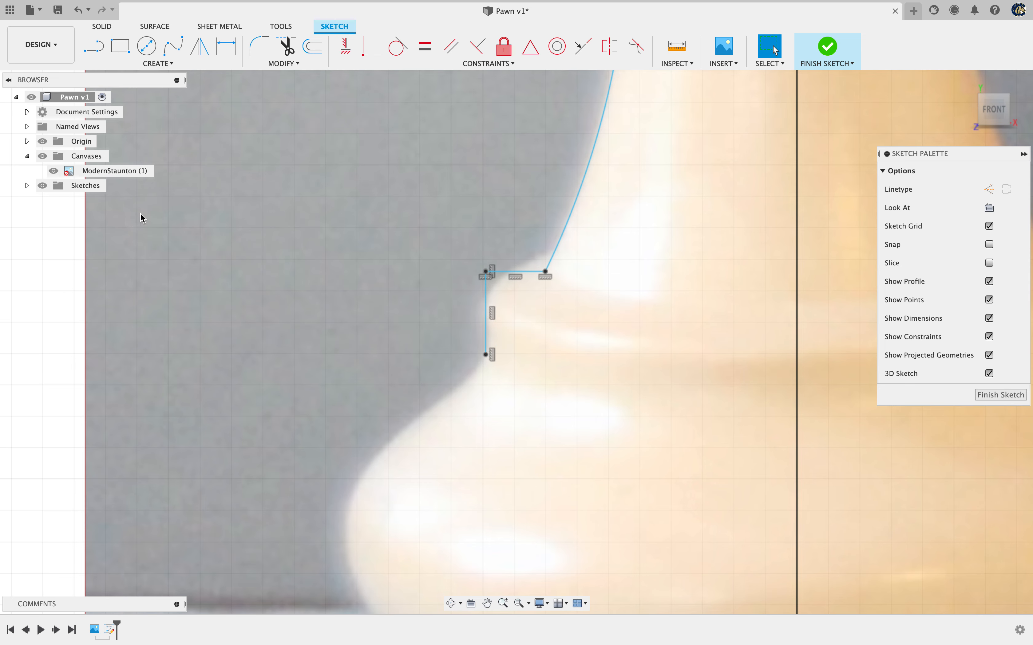
Fillet the corner between the ring's vertical and horizontal lines with a 1 mm radius
left_click(263, 45)
left_click(487, 300)
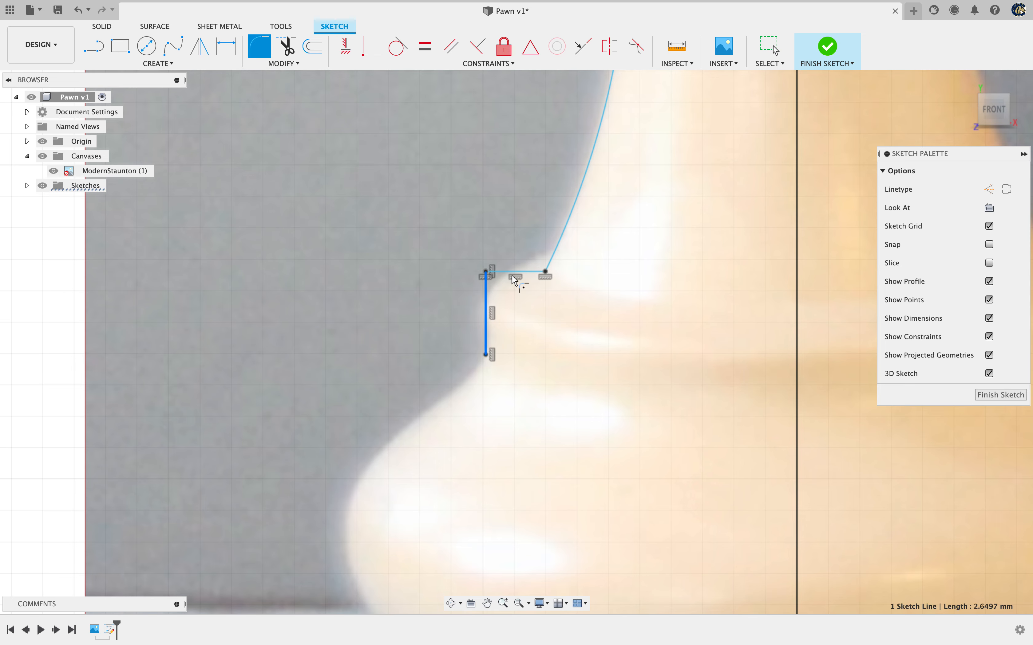
left_click(509, 272)
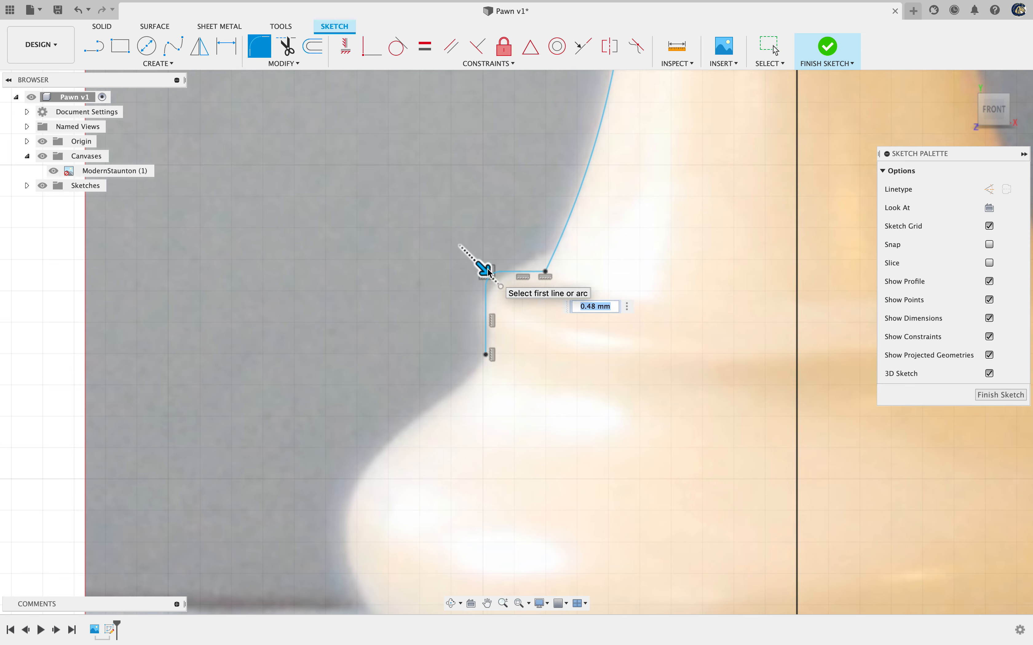
type("1")
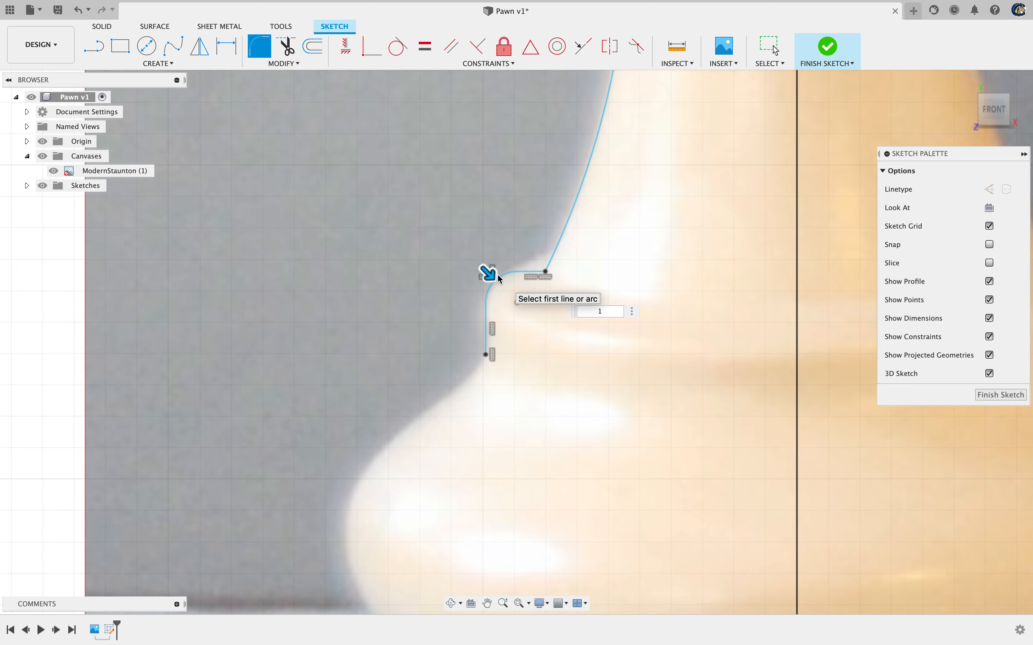
key("Return")
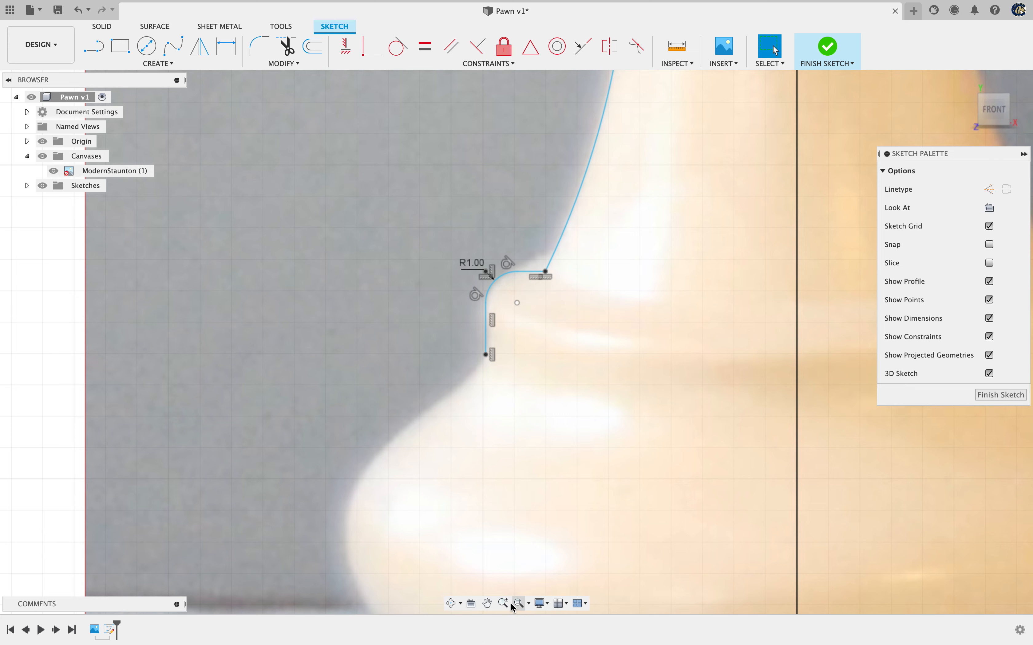
left_click(488, 604)
mouse_move(641, 535)
left_mouse_down()
mouse_move(673, 368)
mouse_move(674, 281)
mouse_move(667, 317)
left_mouse_up()
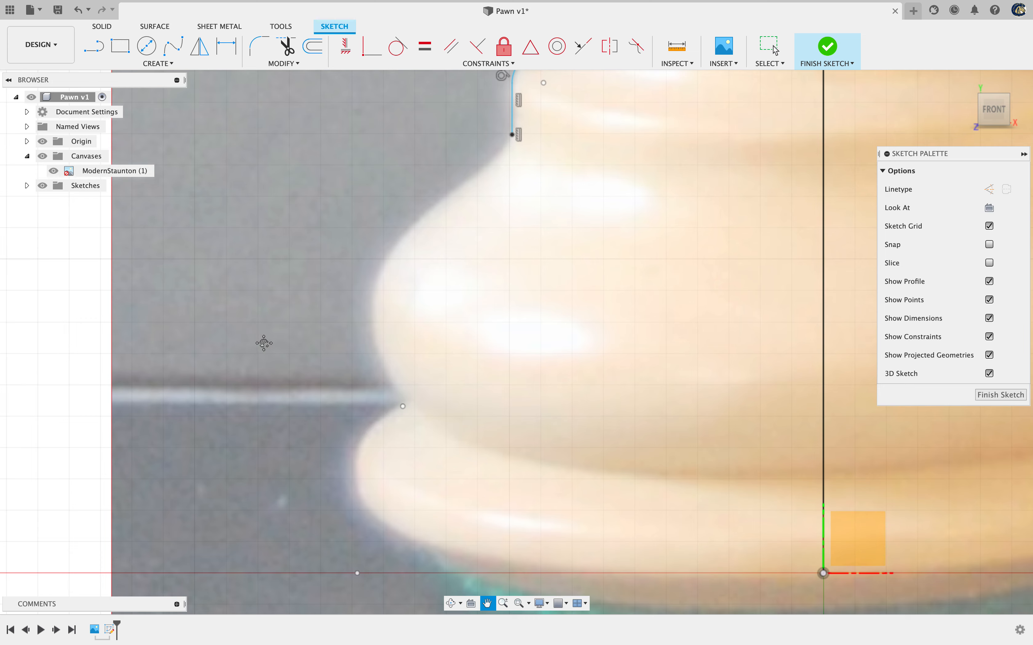
left_click(166, 64)
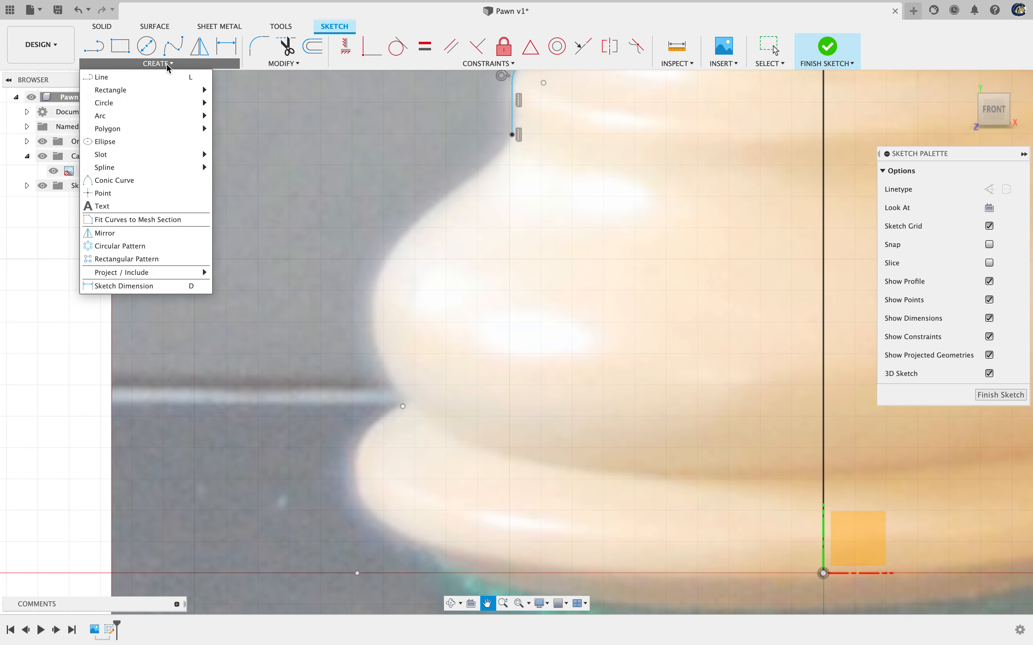
mouse_move(130, 116)
left_click(244, 116)
left_click(512, 135)
left_click(402, 406)
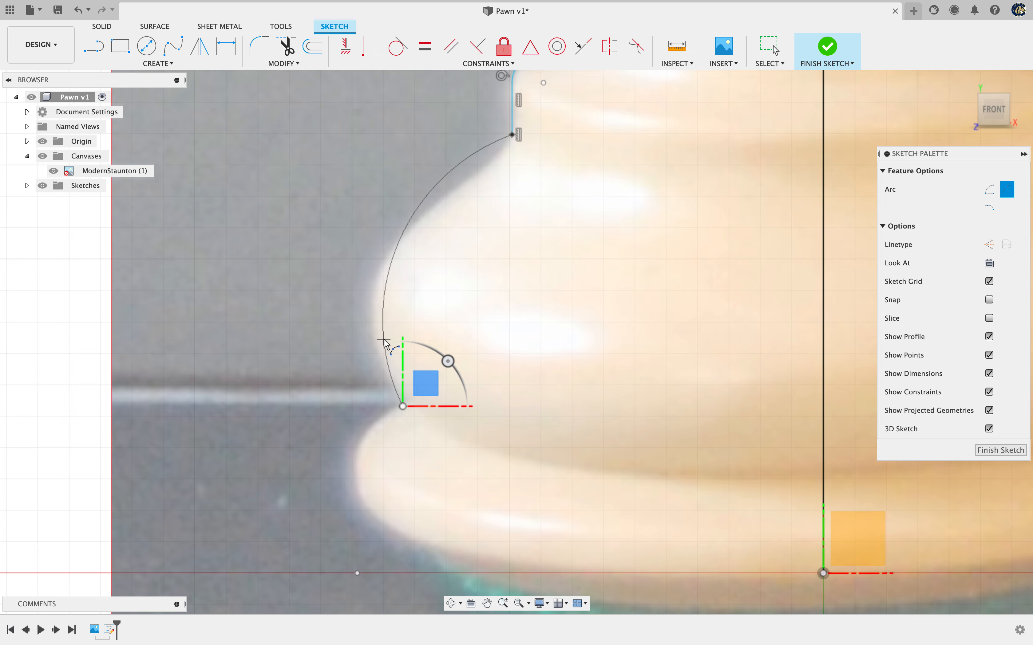
key("Escape")
Try to trace the base bulge with a fit point spline from the groove point up to the vertical line's lower end
left_click(161, 64)
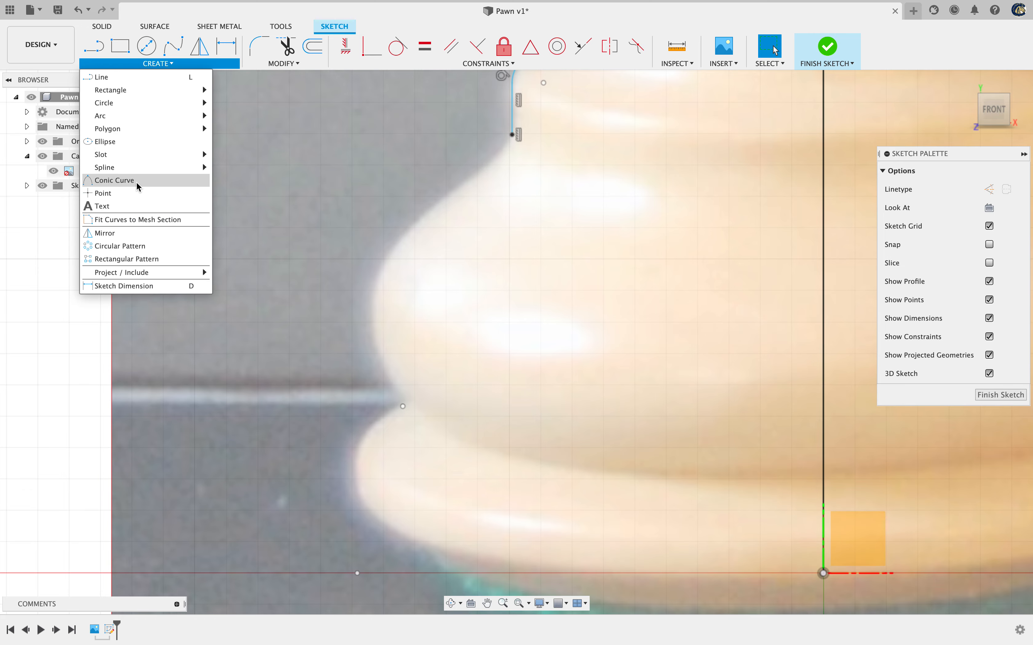
mouse_move(139, 171)
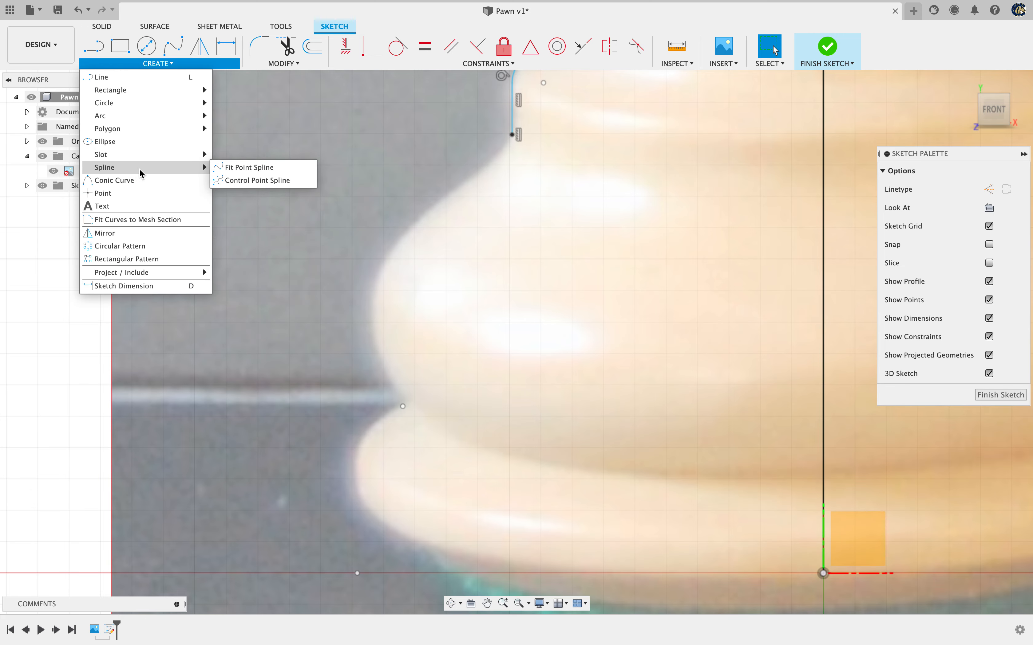
left_click(242, 171)
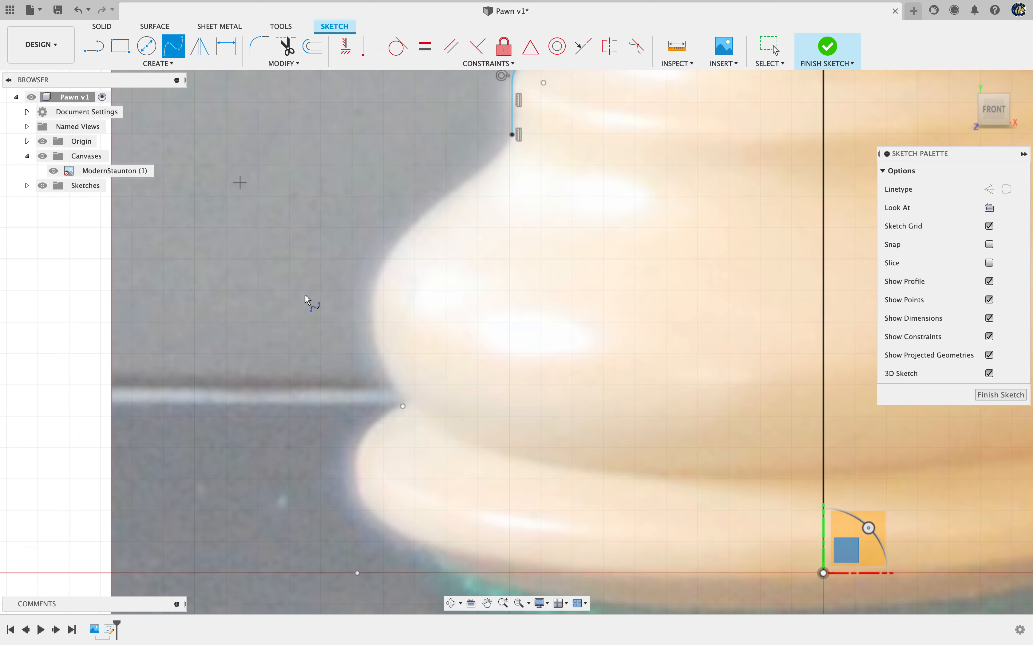
left_click(402, 406)
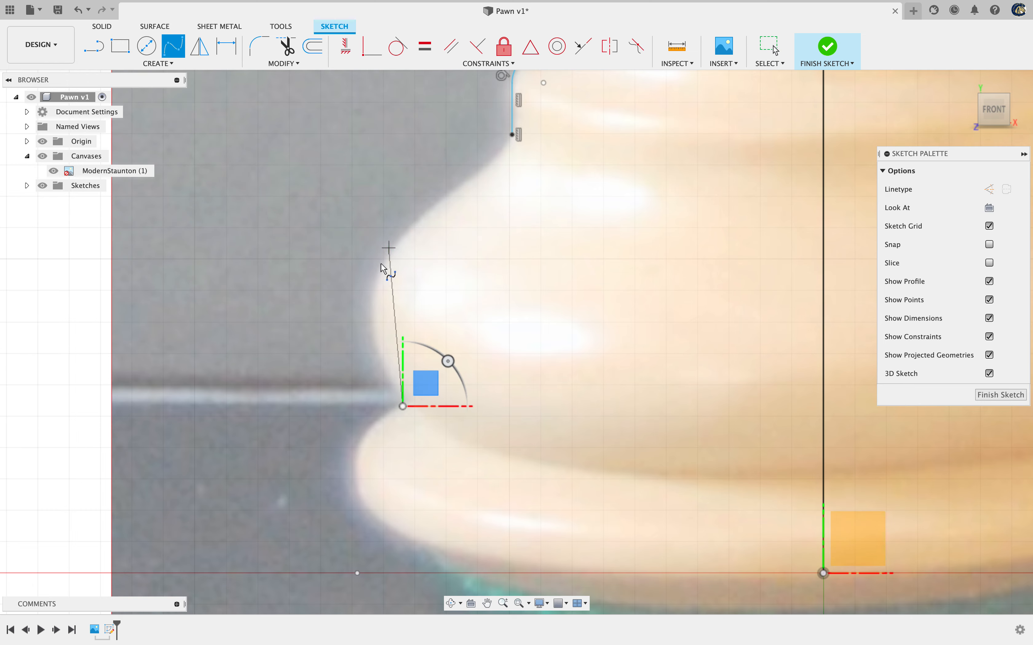
left_click(367, 324)
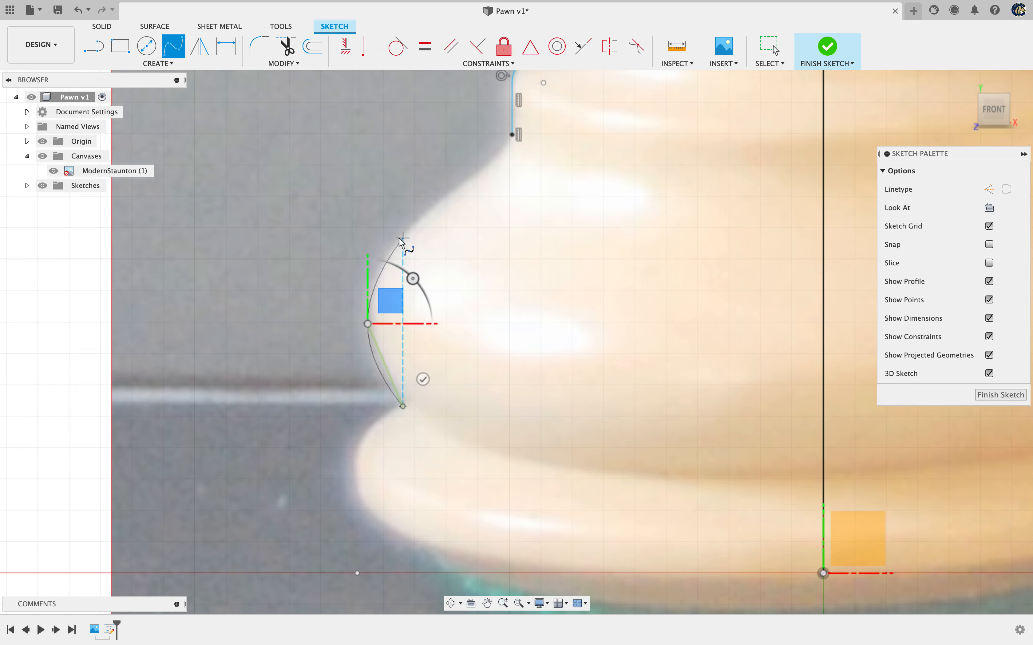
left_click(411, 225)
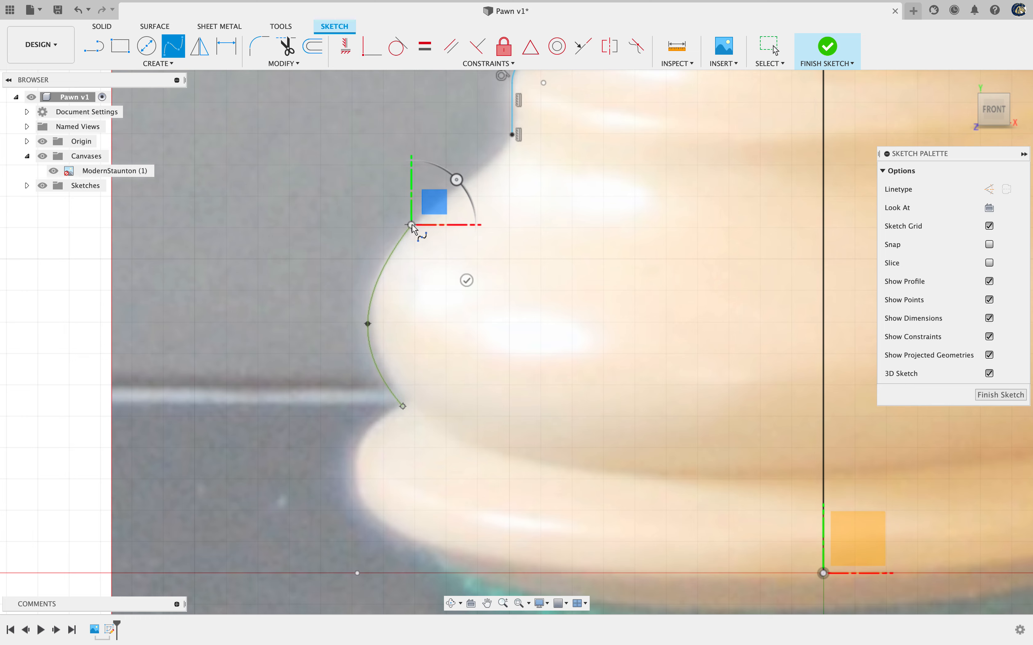
left_click(476, 173)
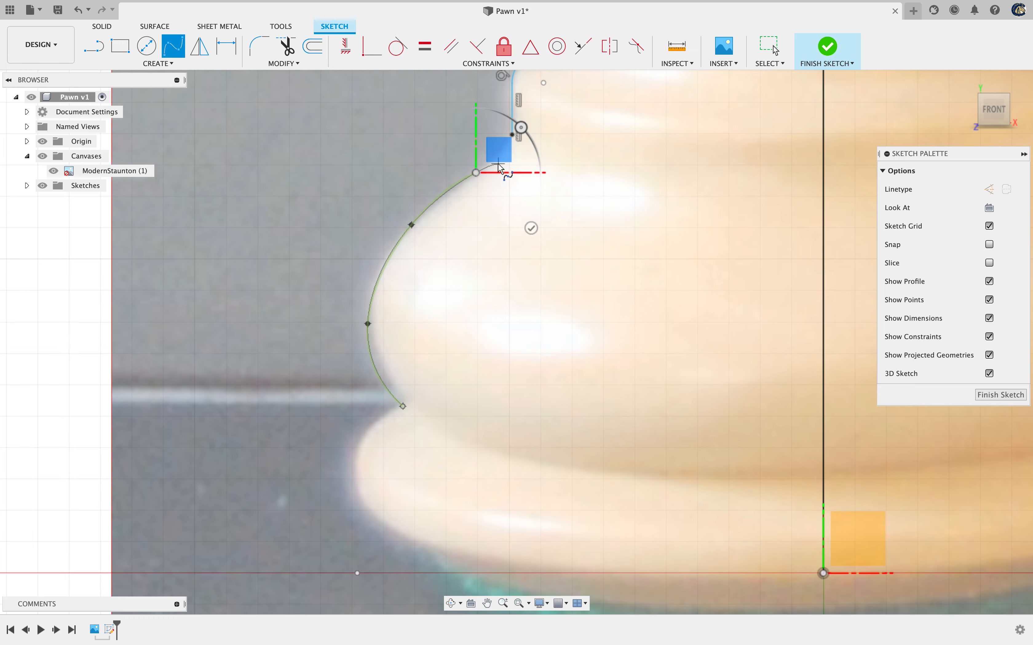
left_click(511, 135)
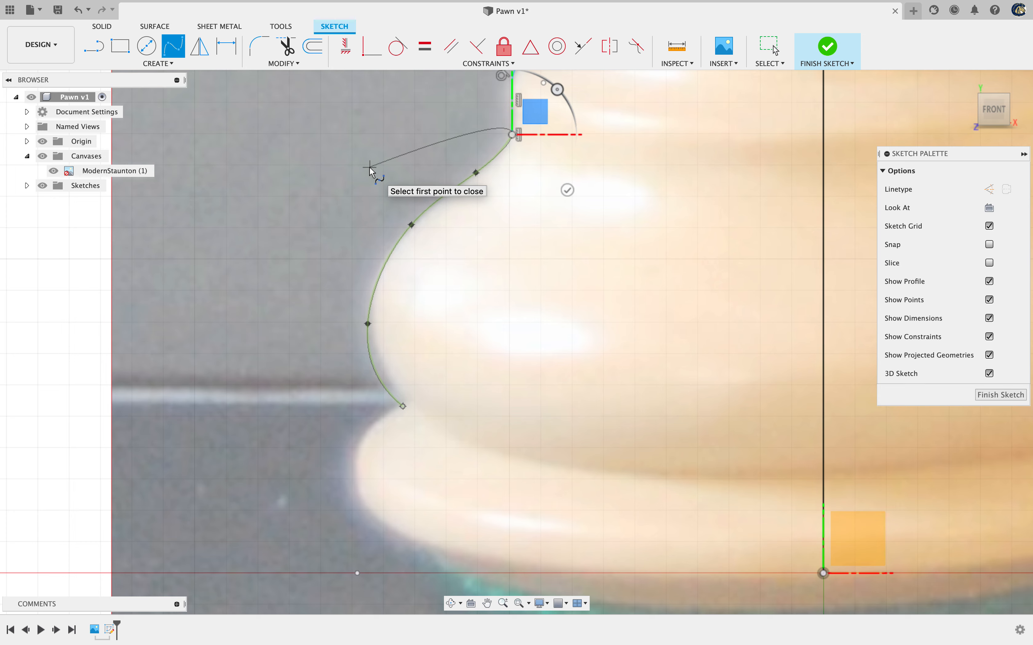
key("Escape")
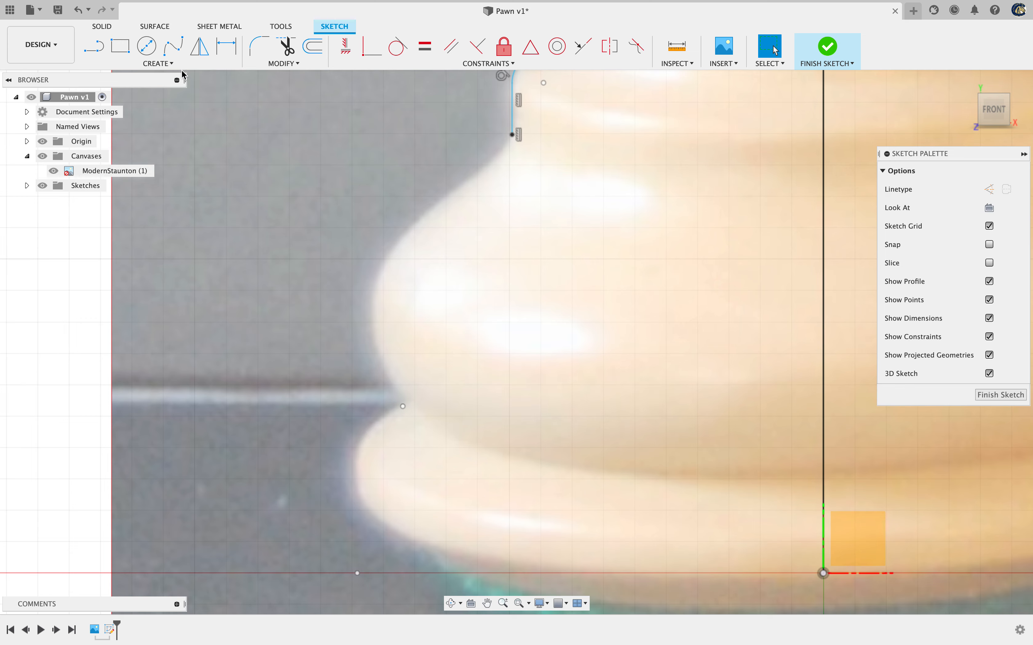
Trace the base bulge with a fit point spline from the groove point up to the lower end of the ring's vertical line
left_click(172, 45)
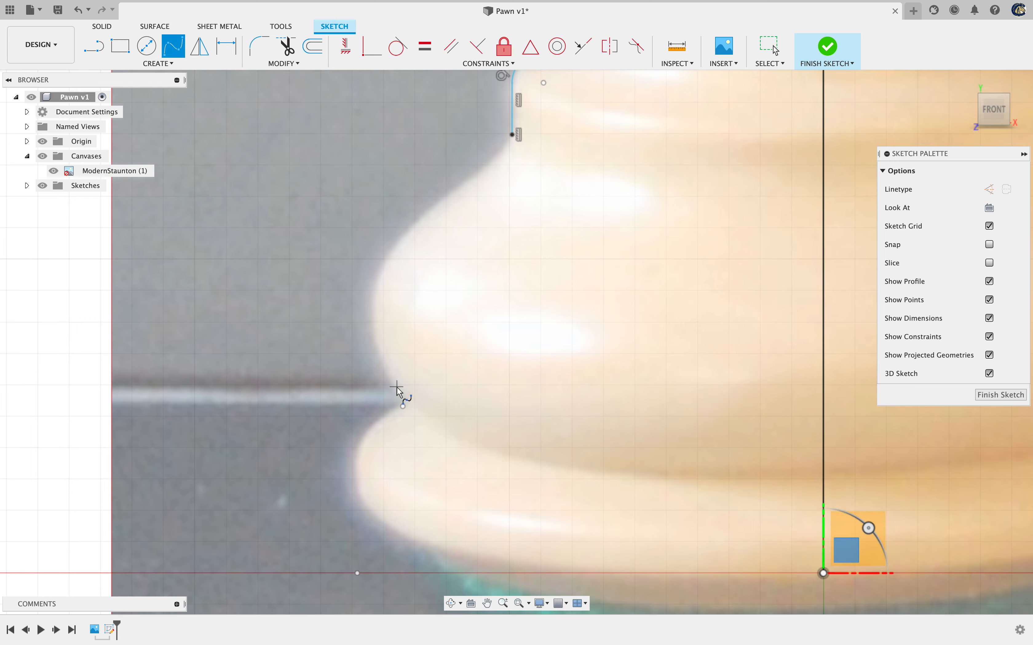
left_click(402, 406)
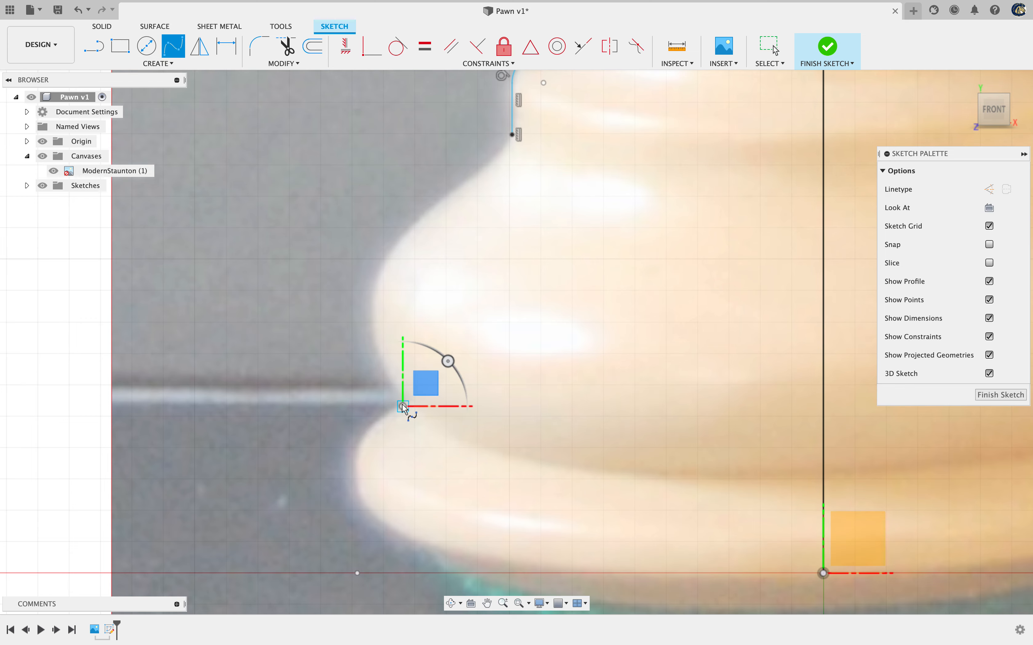
left_click(382, 370)
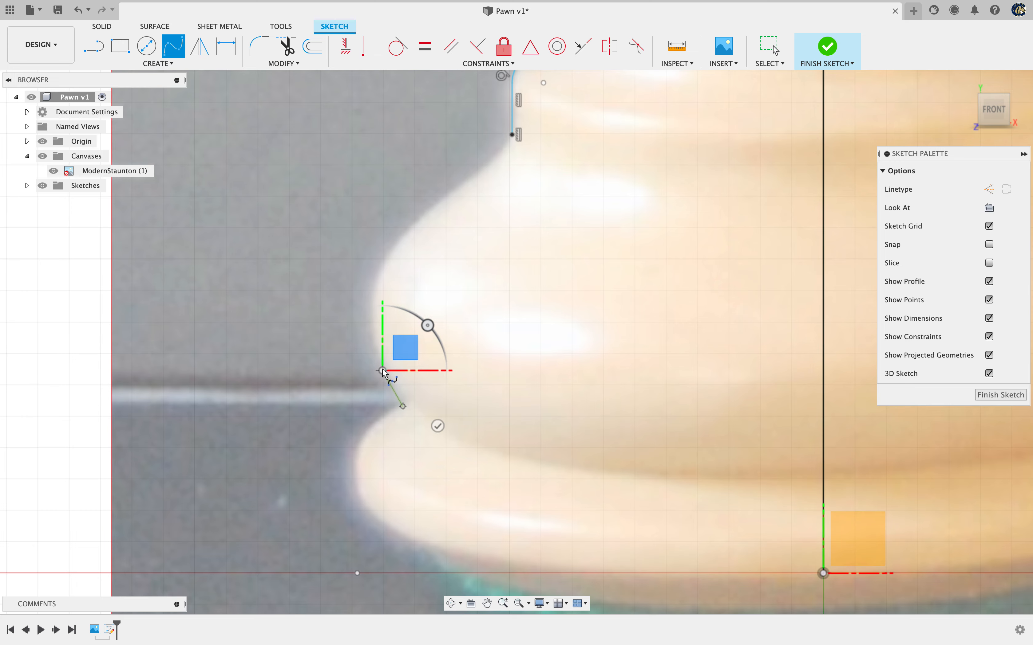
left_click(371, 348)
left_click(371, 286)
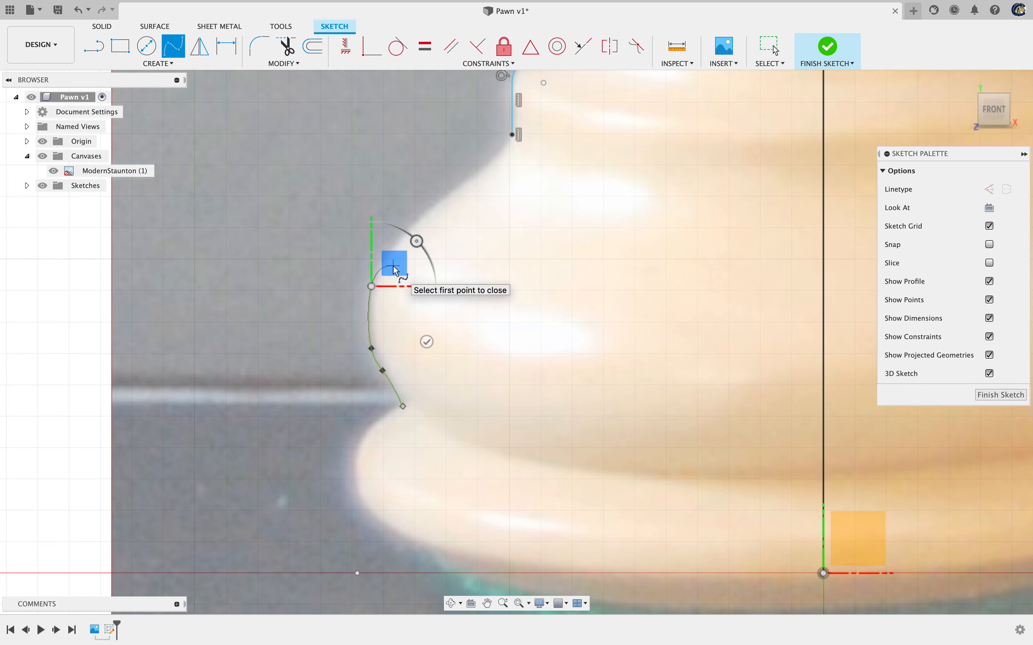
left_click(436, 207)
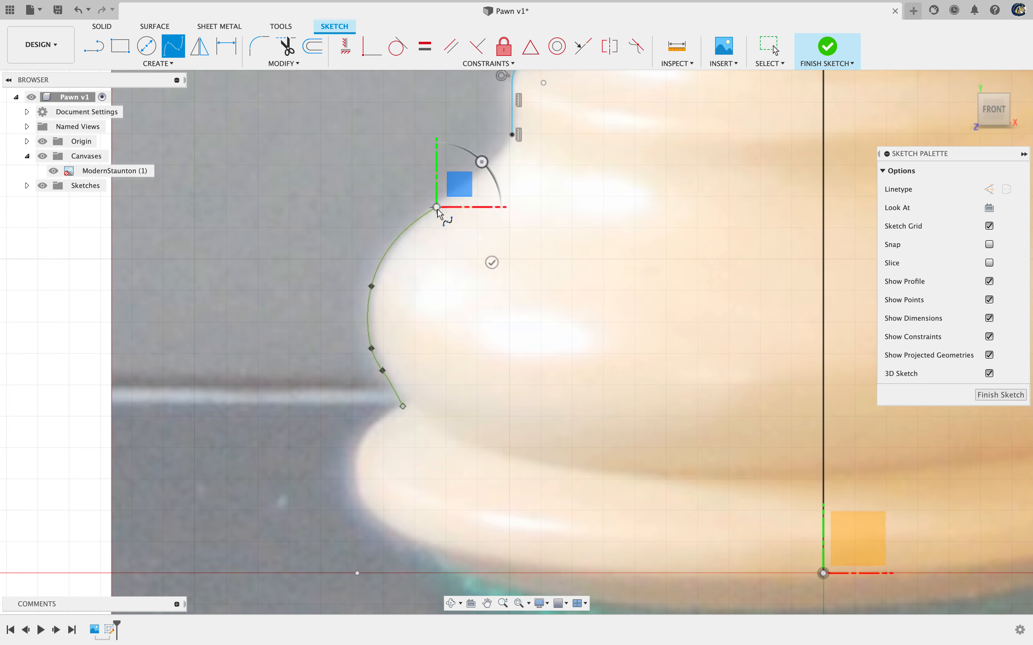
left_click(502, 155)
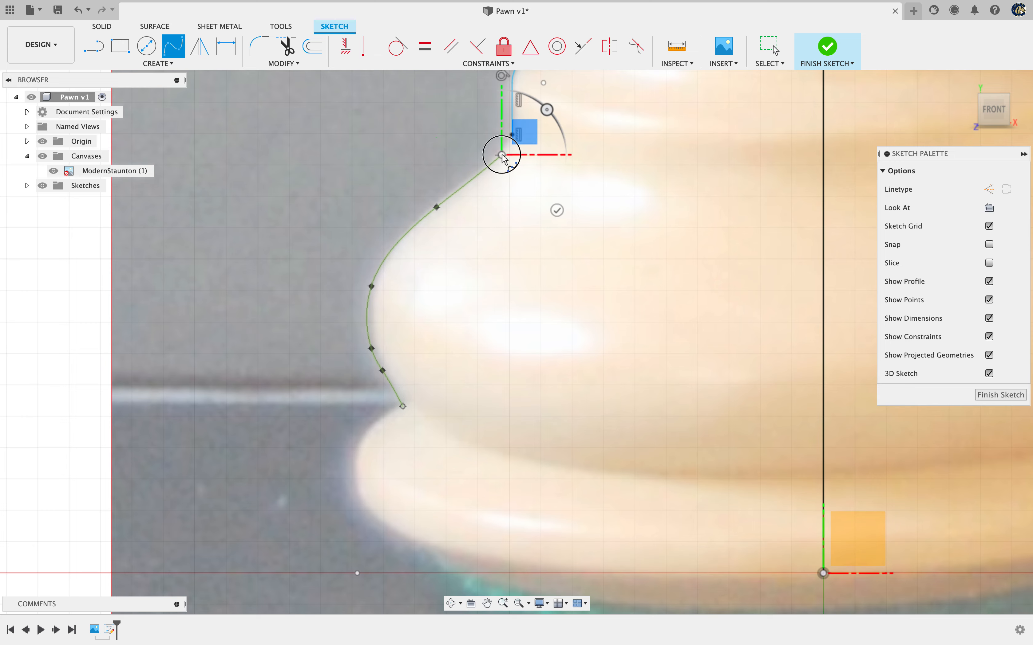
left_click(513, 136)
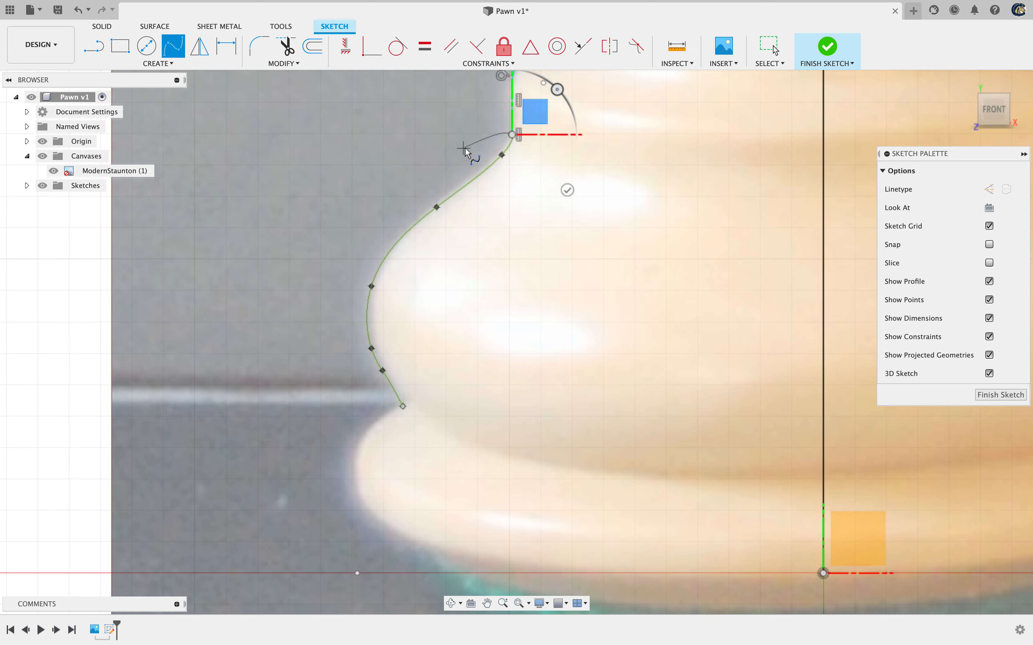
key("Escape")
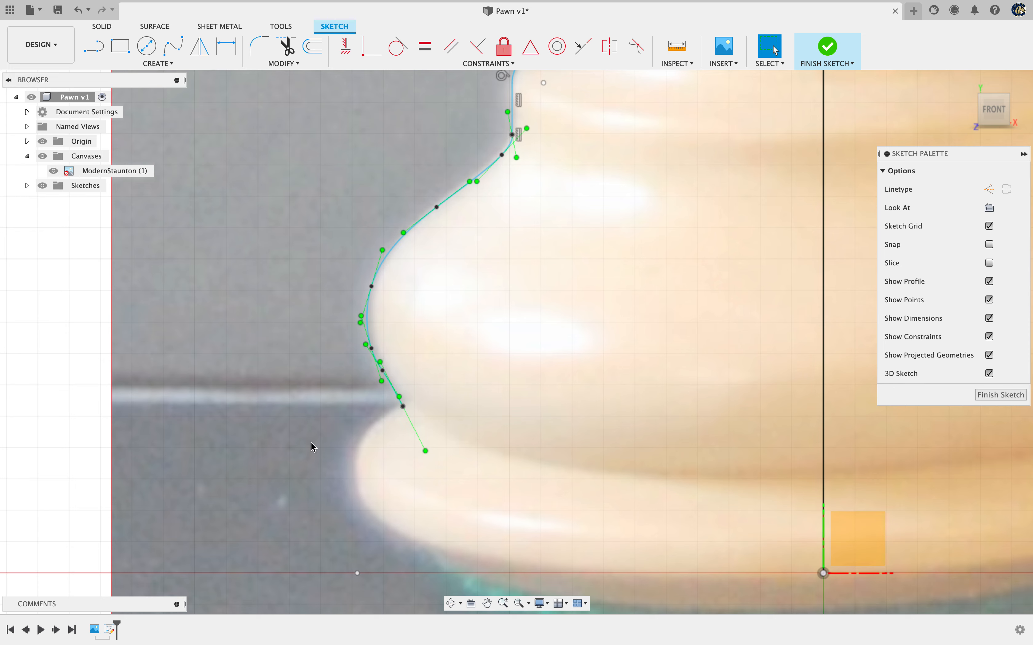
left_click(306, 466)
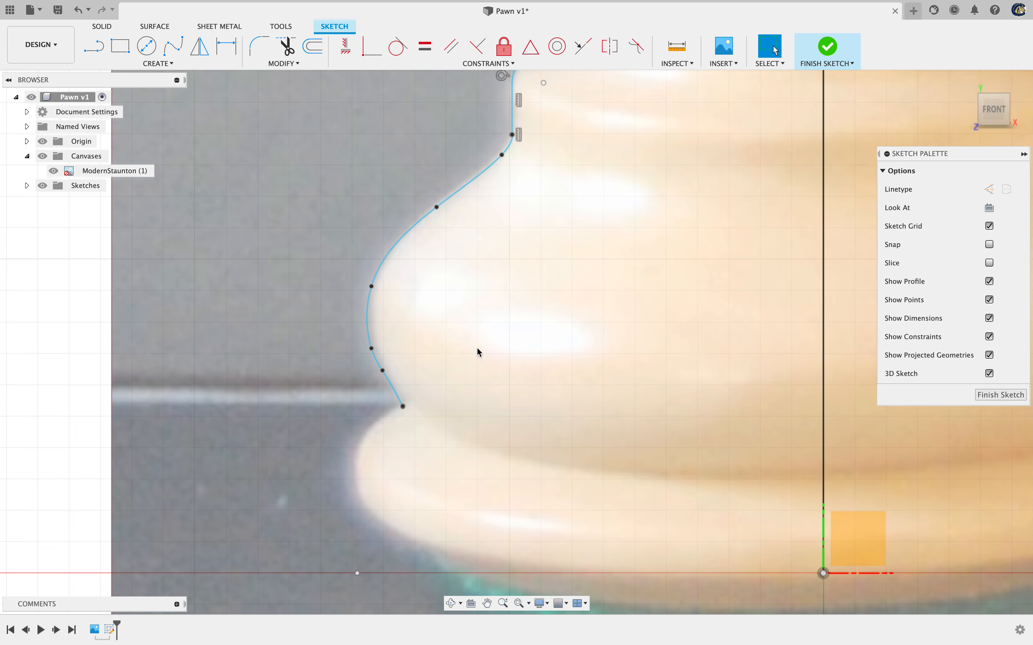
Trace the base rim with a fit point spline from the groove point down to the outer point on the horizontal axis
left_click(158, 64)
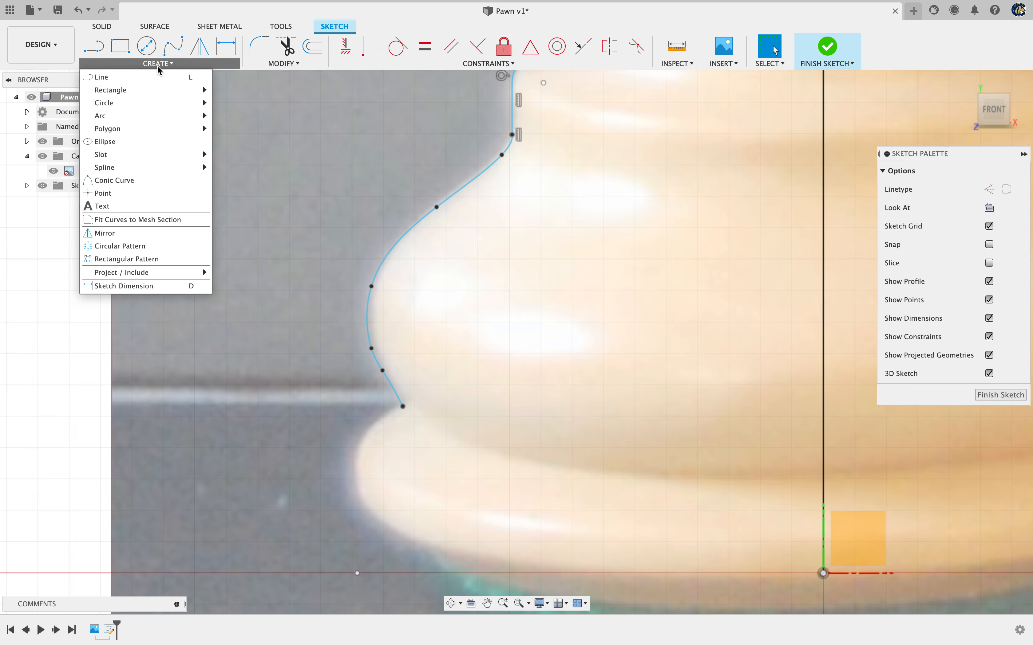
left_click(173, 46)
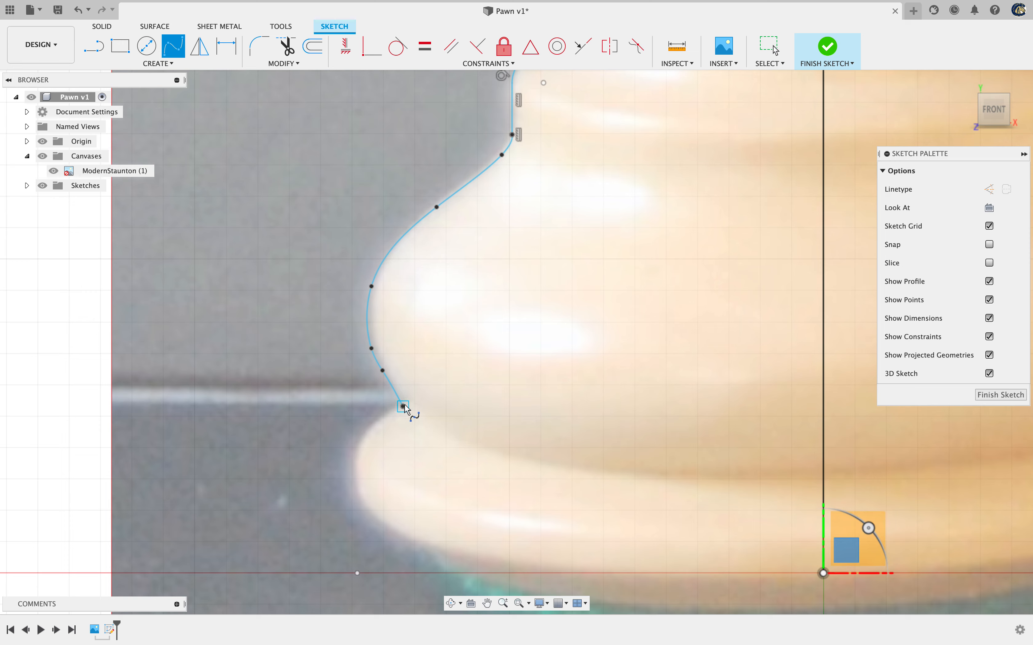
left_click(403, 406)
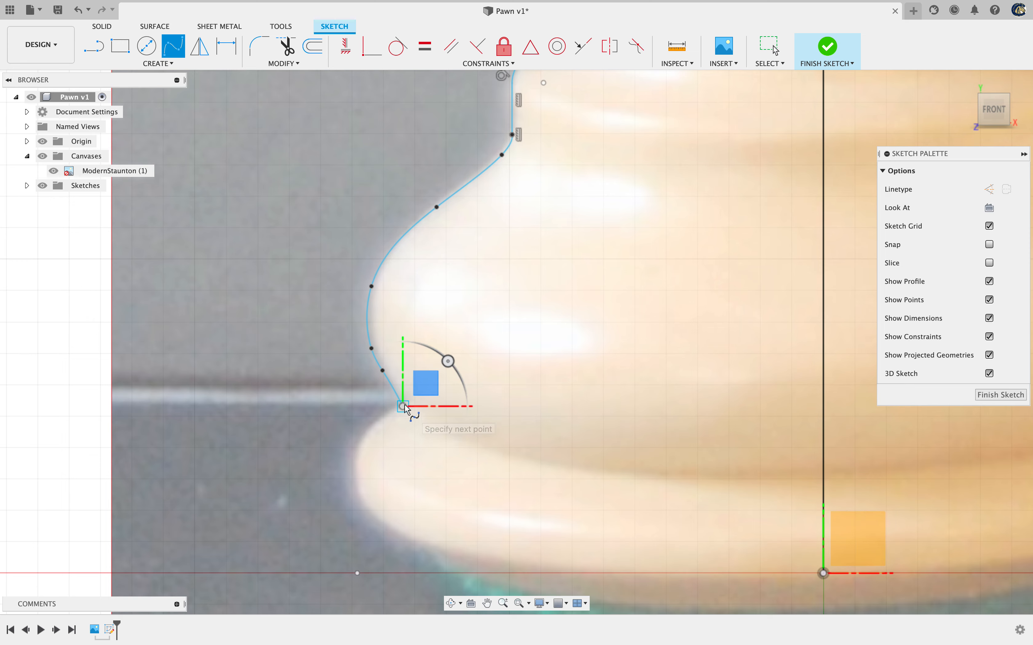
left_click(365, 435)
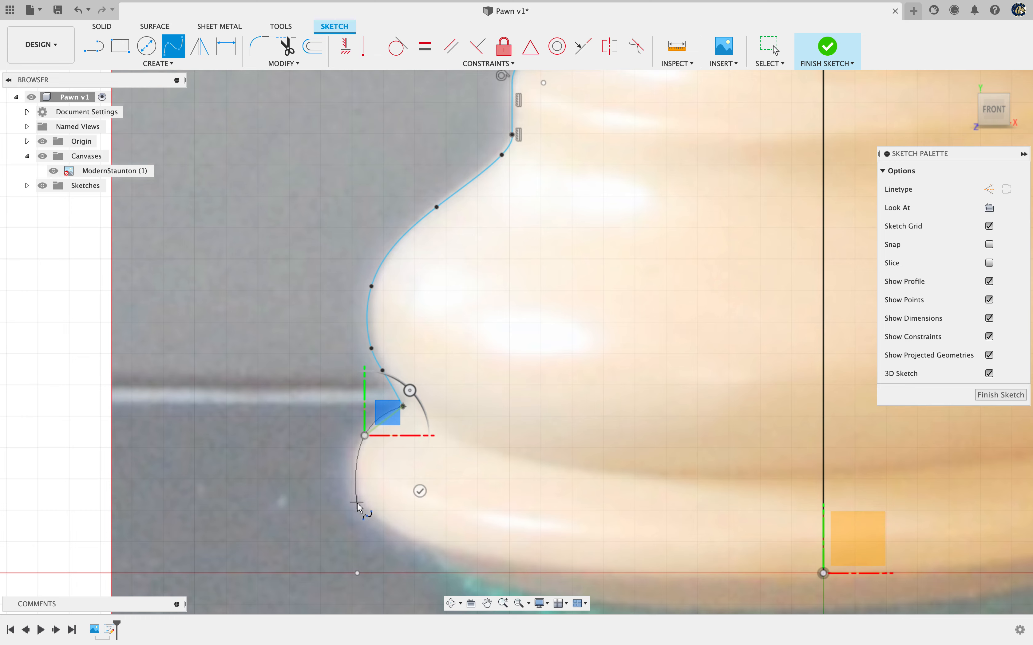
left_click(357, 573)
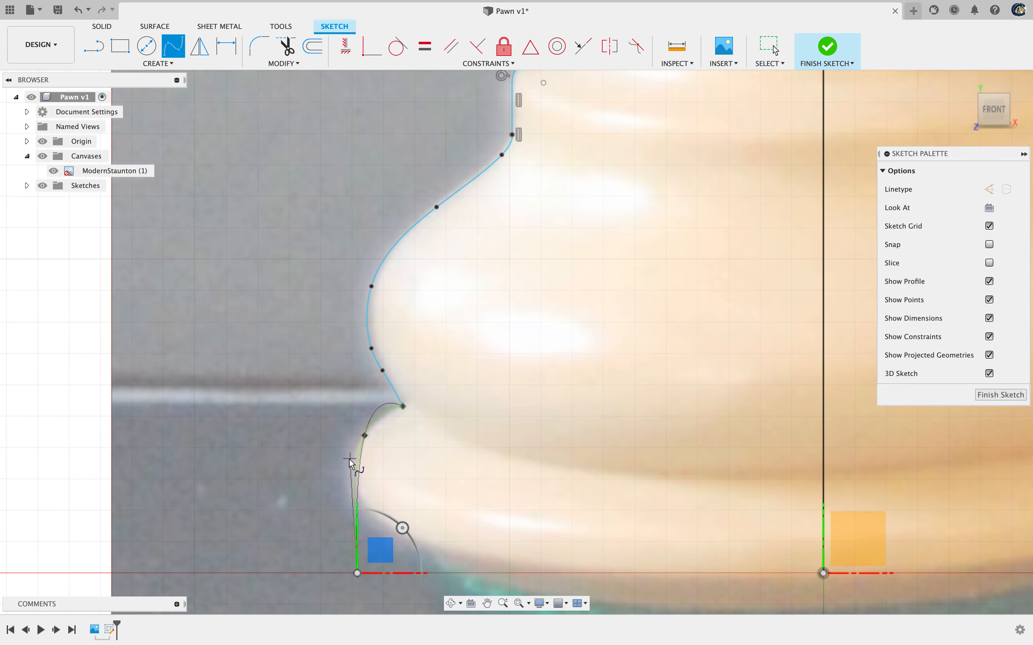
key("Escape")
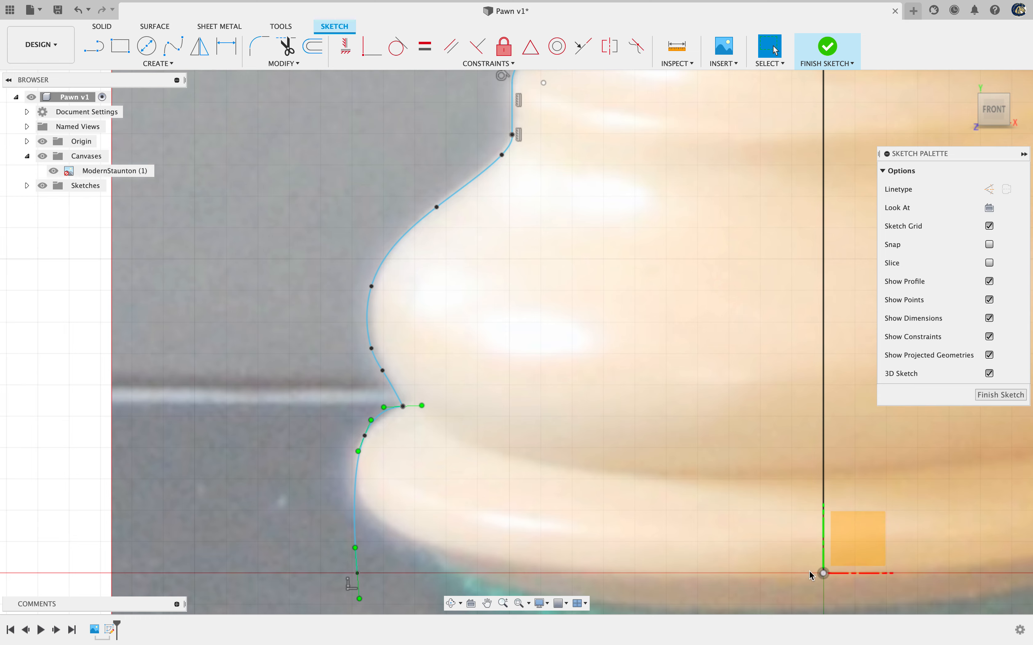
Close the profile with a horizontal line from the base rim's bottom point to the origin
key("l")
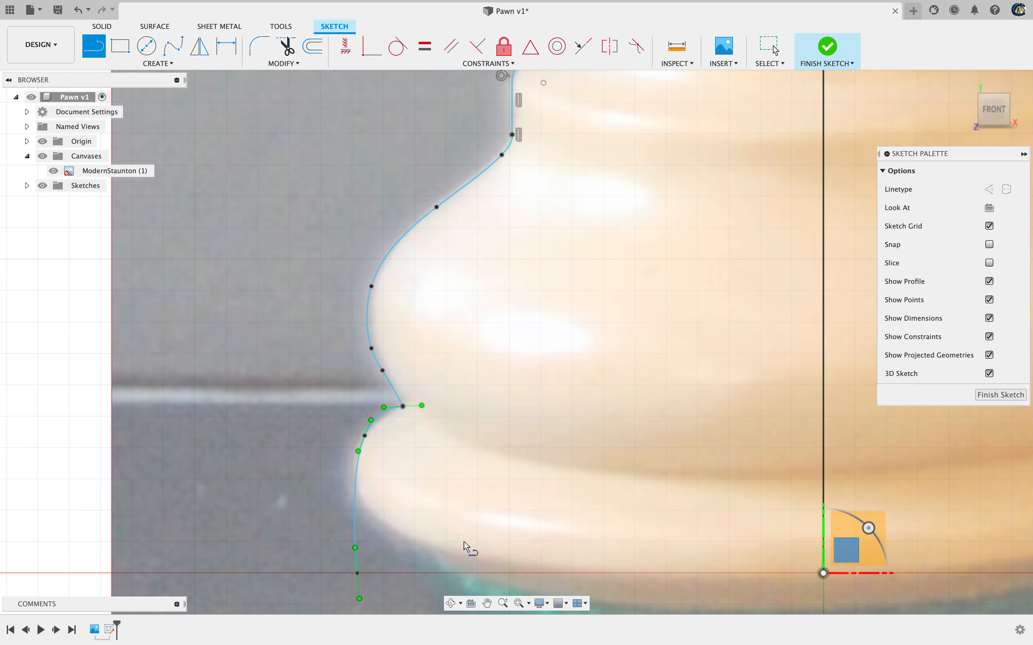
left_click(357, 574)
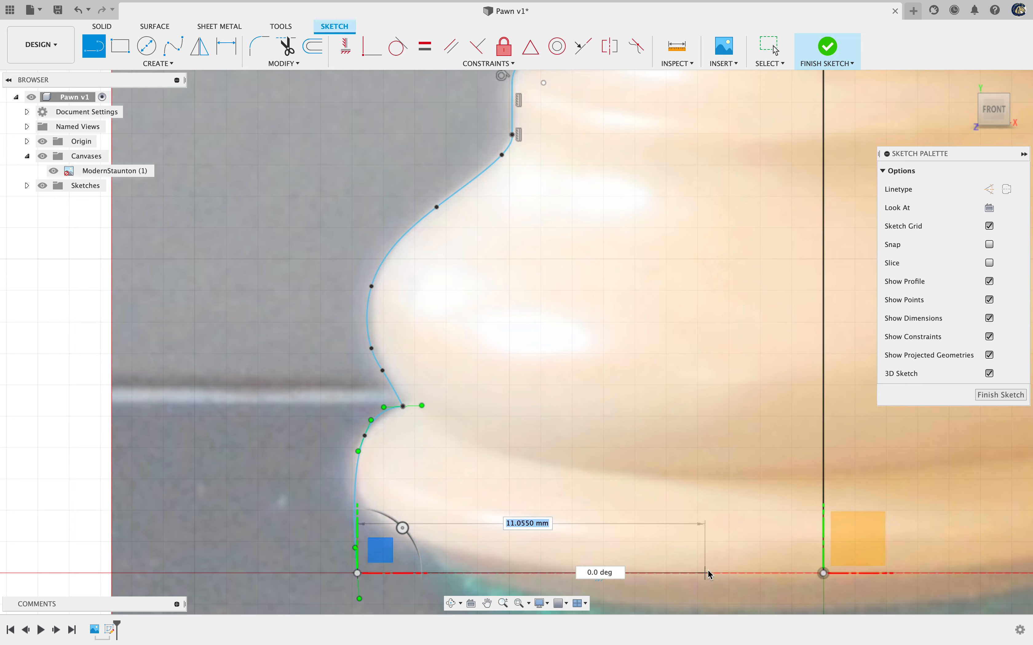
left_click(822, 574)
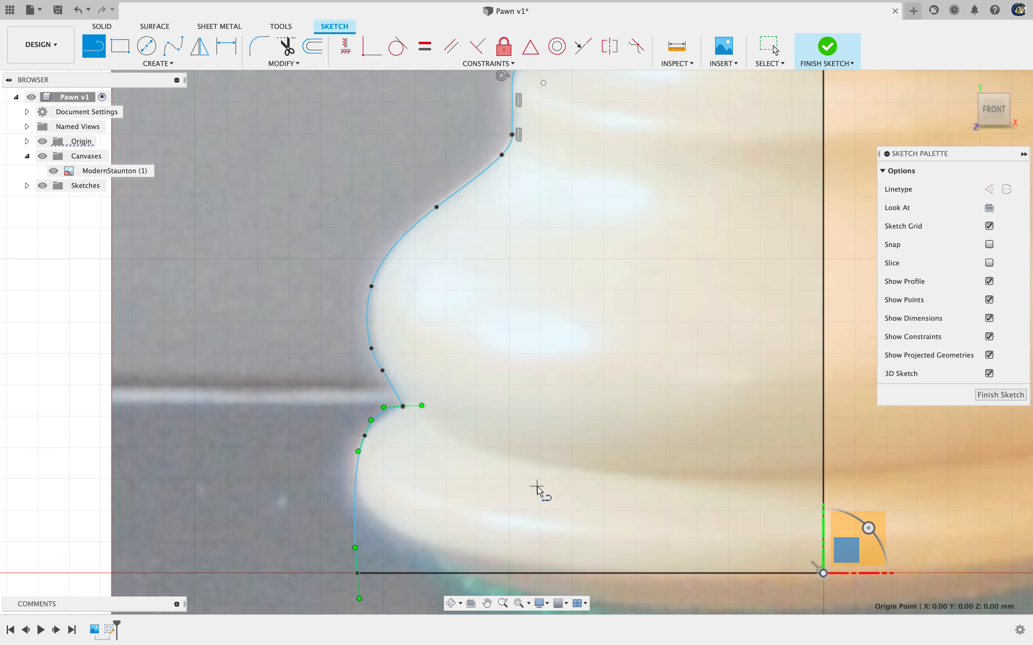
key("Escape")
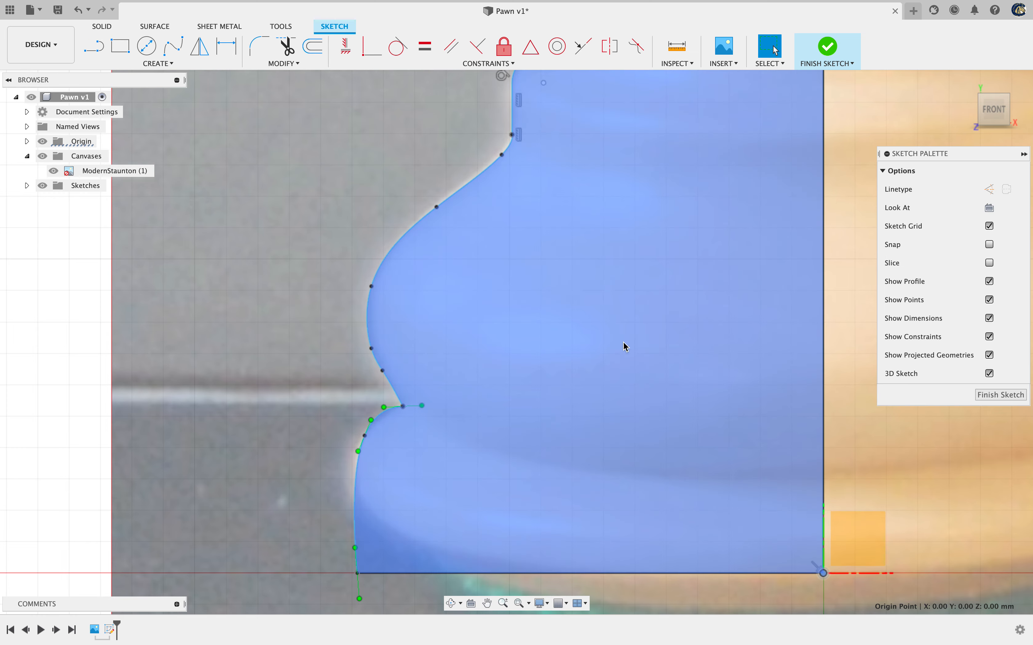
Check the whole pawn half profile against the canvas and finish the sketch
scroll(691, 203, "down", 4)
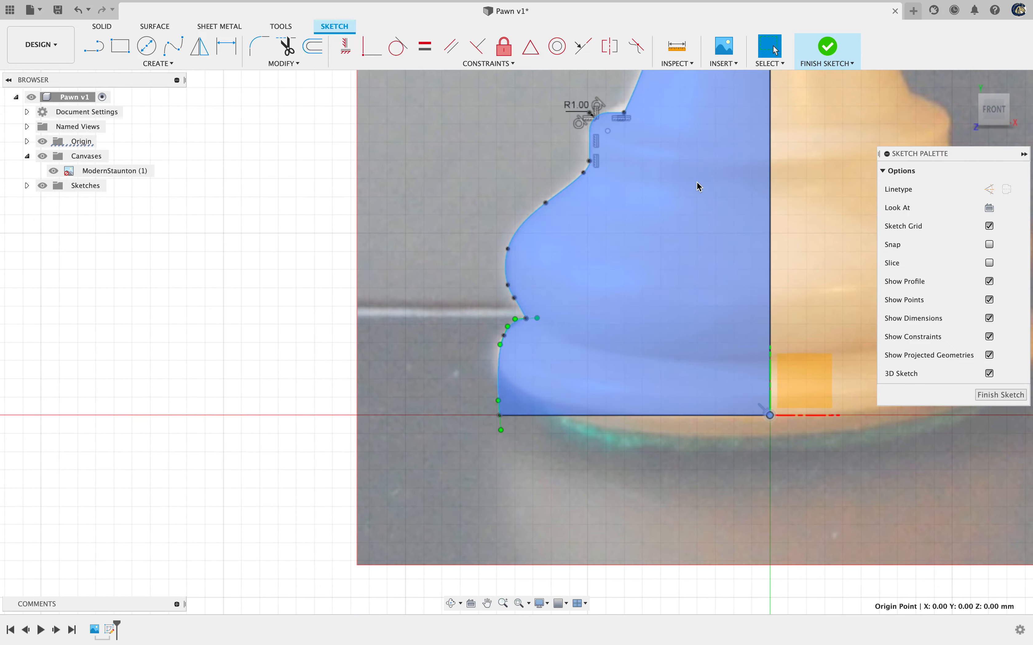
scroll(695, 181, "down", 5)
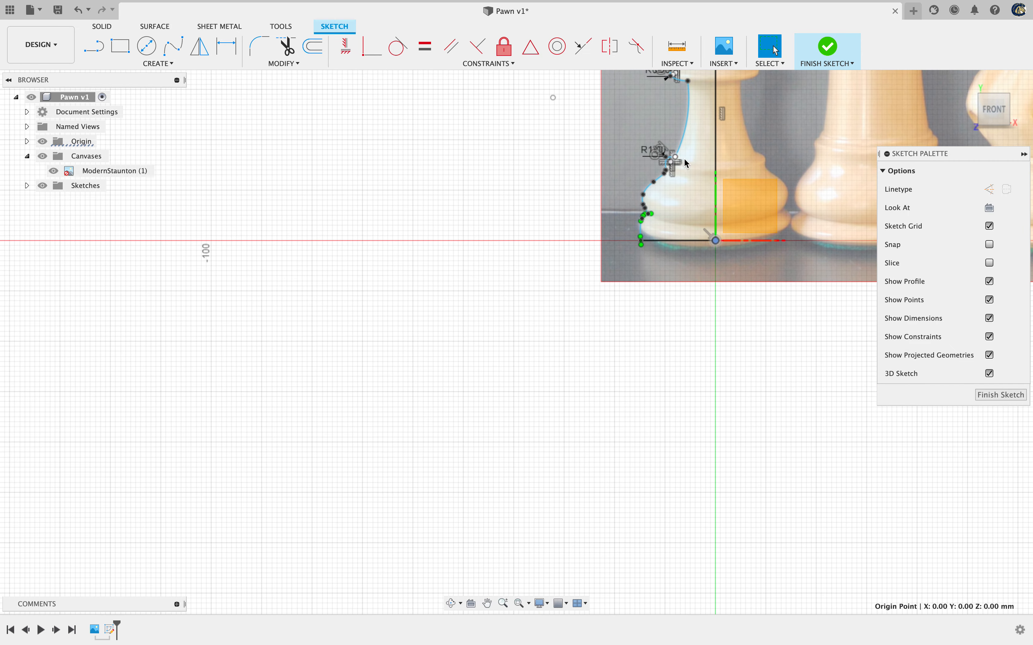
left_click(487, 603)
left_click_drag(628, 185, 563, 394)
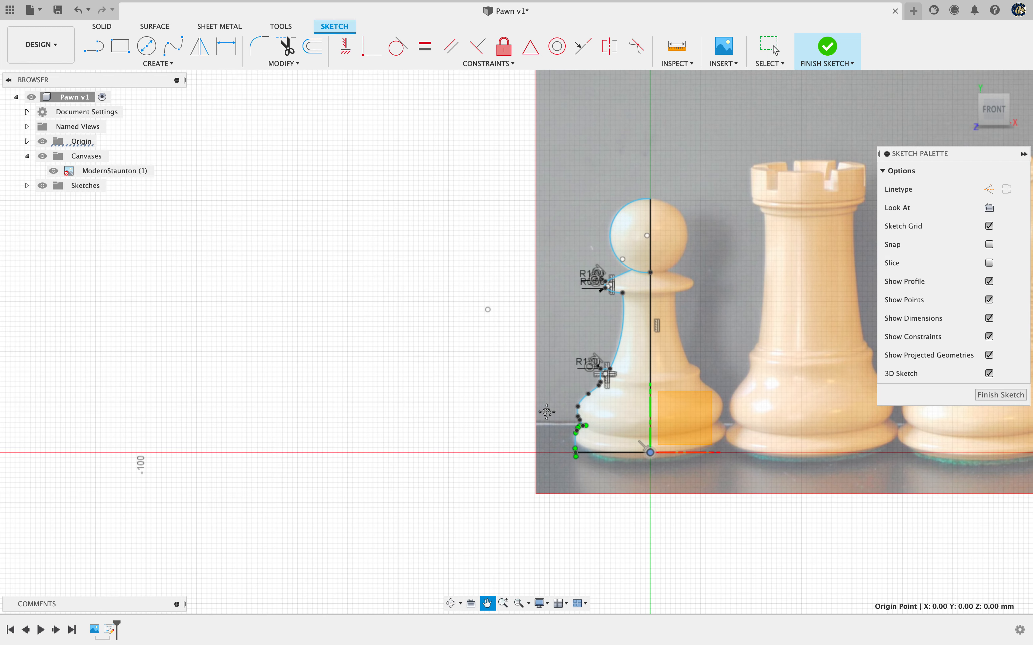
key("Escape")
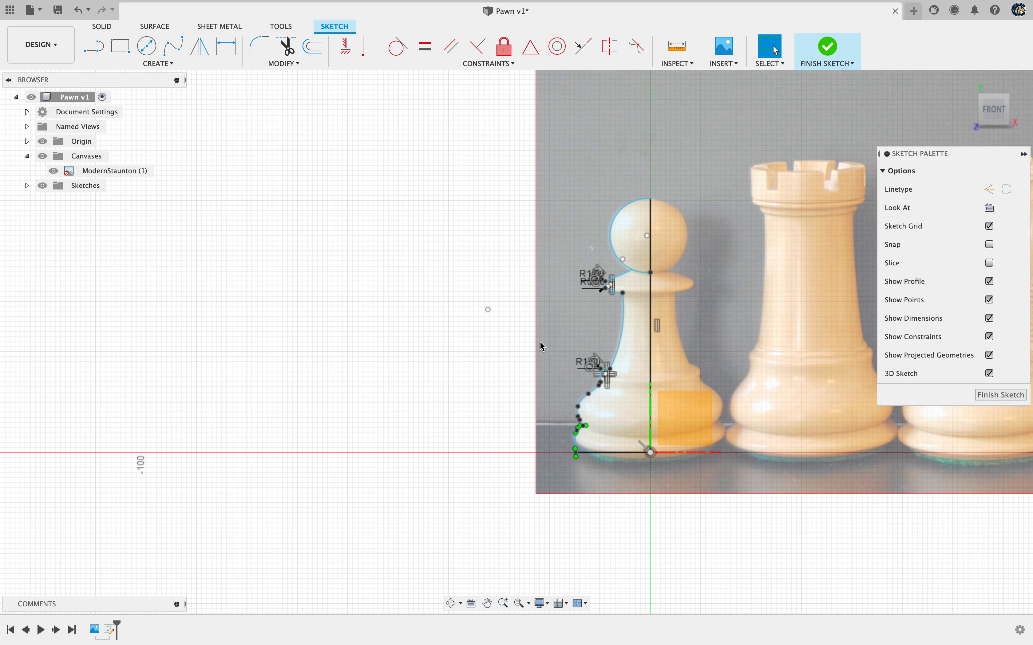
left_click(1003, 395)
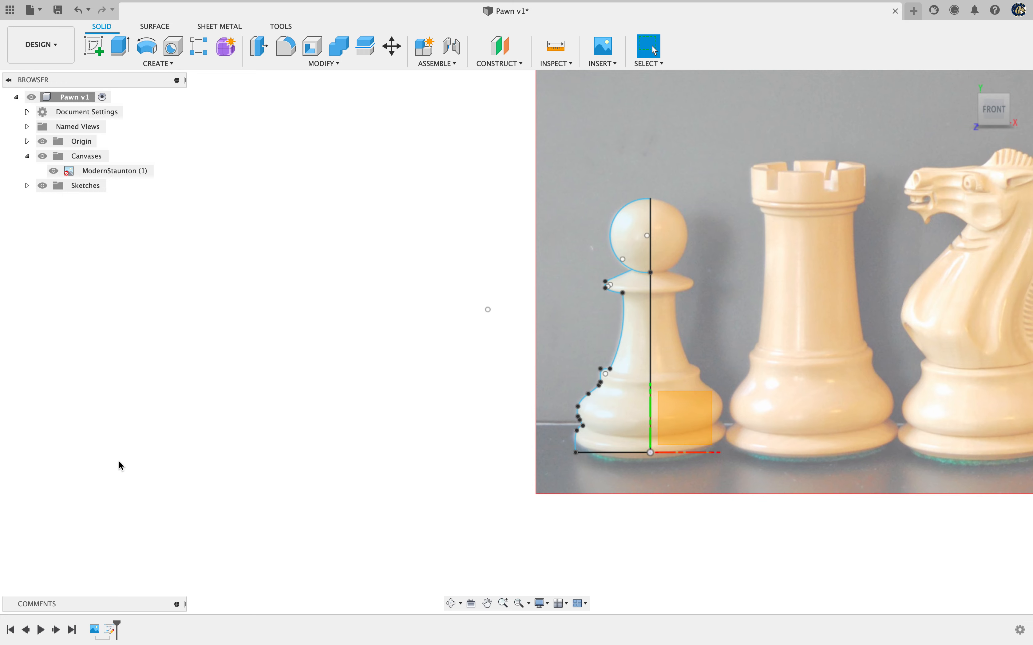
Revolve the head and body profiles 360 degrees about the vertical centre line as a new body
left_click(146, 46)
left_click_drag(157, 178, 470, 211)
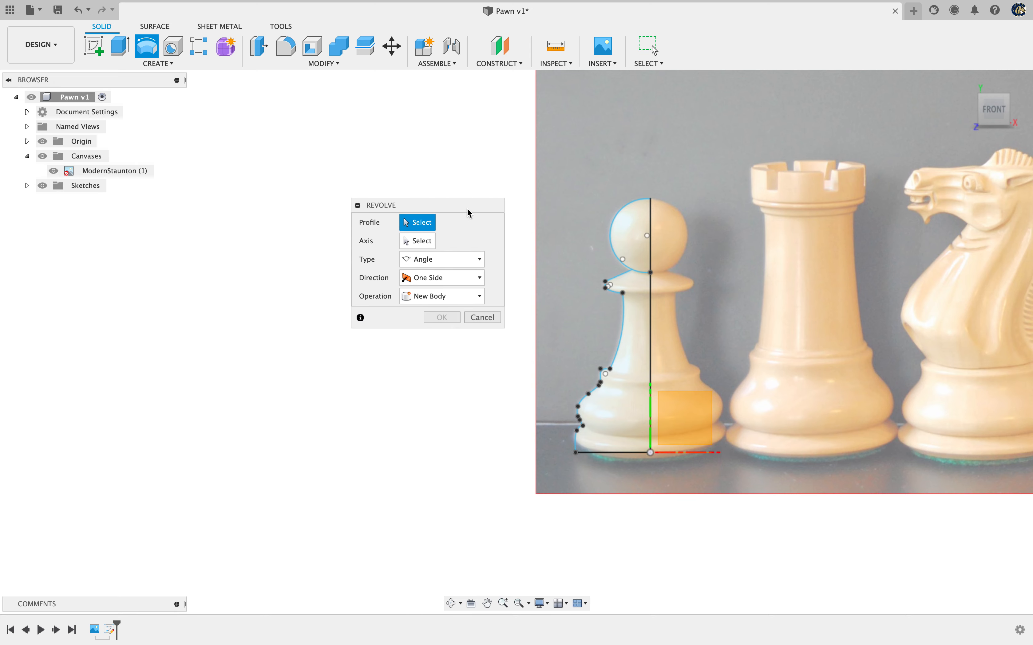
left_click(636, 238)
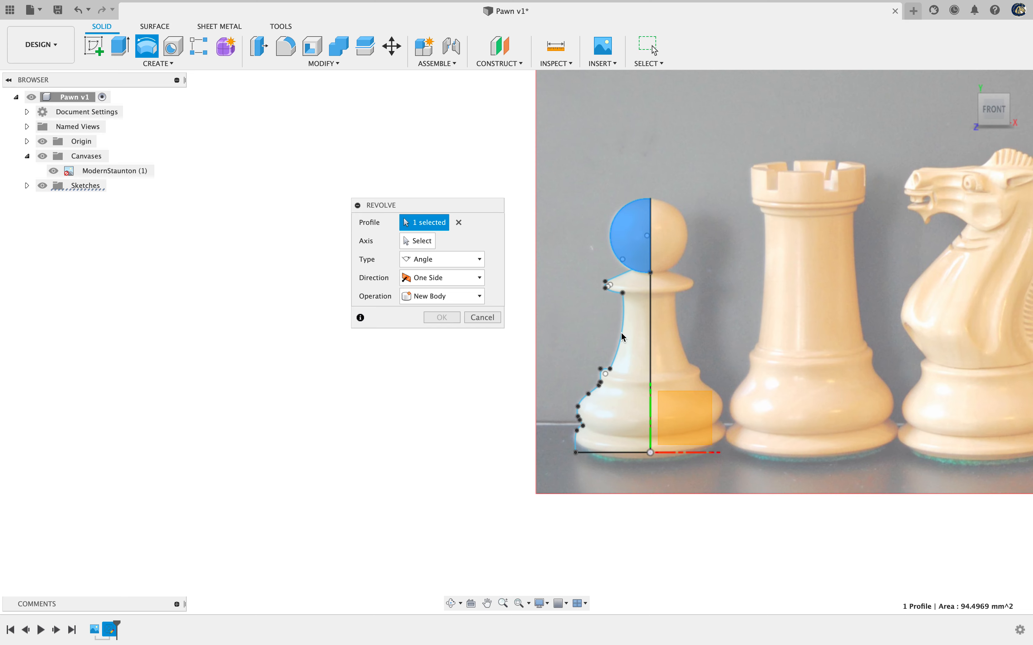
left_click(636, 342)
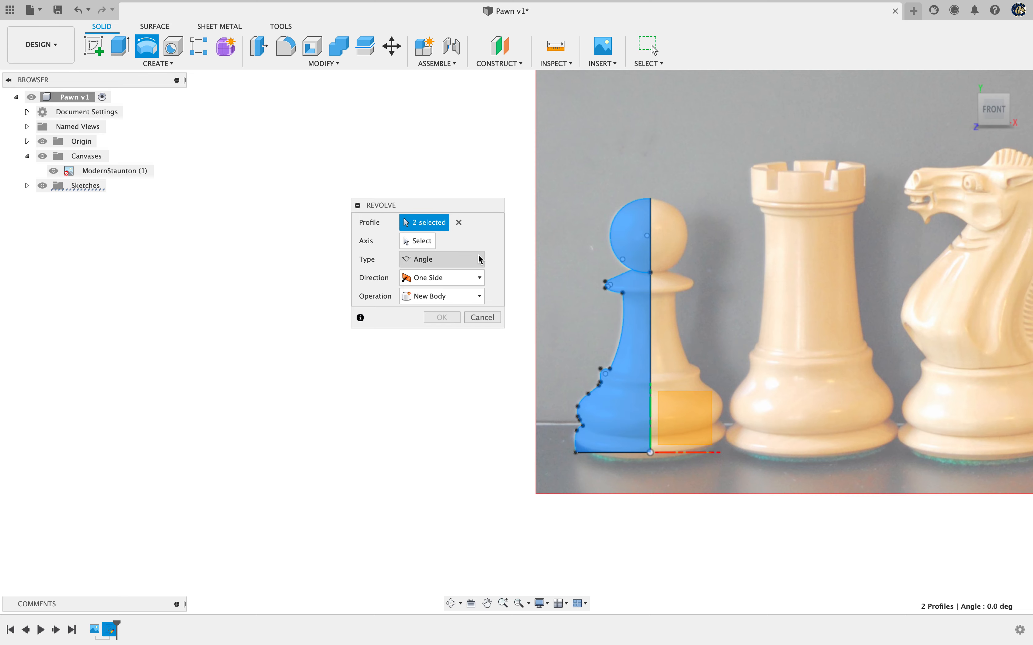
left_click(416, 242)
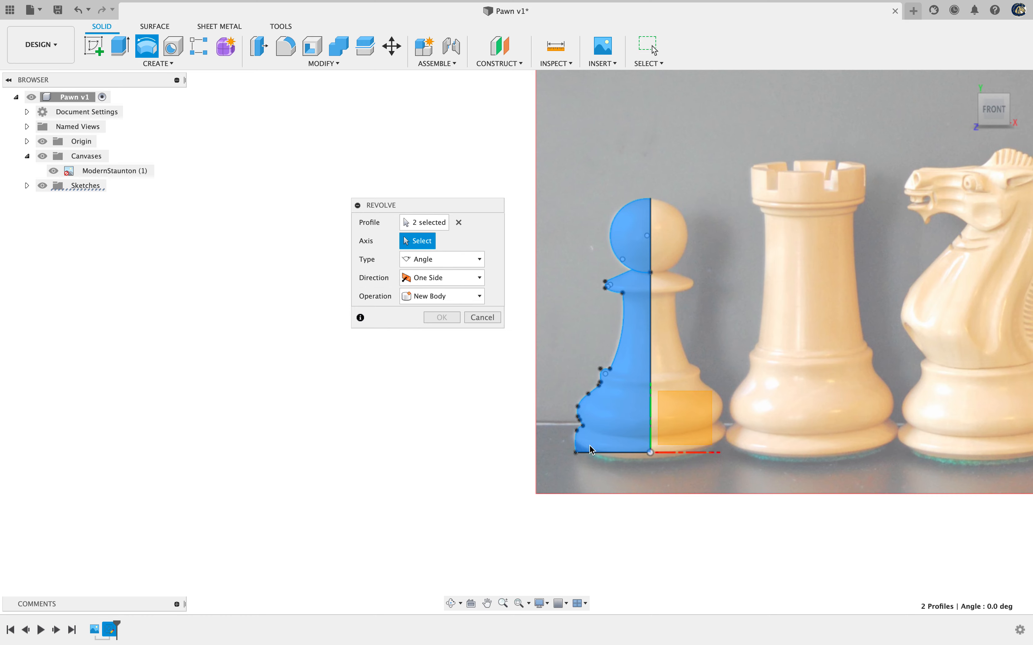
left_click(651, 325)
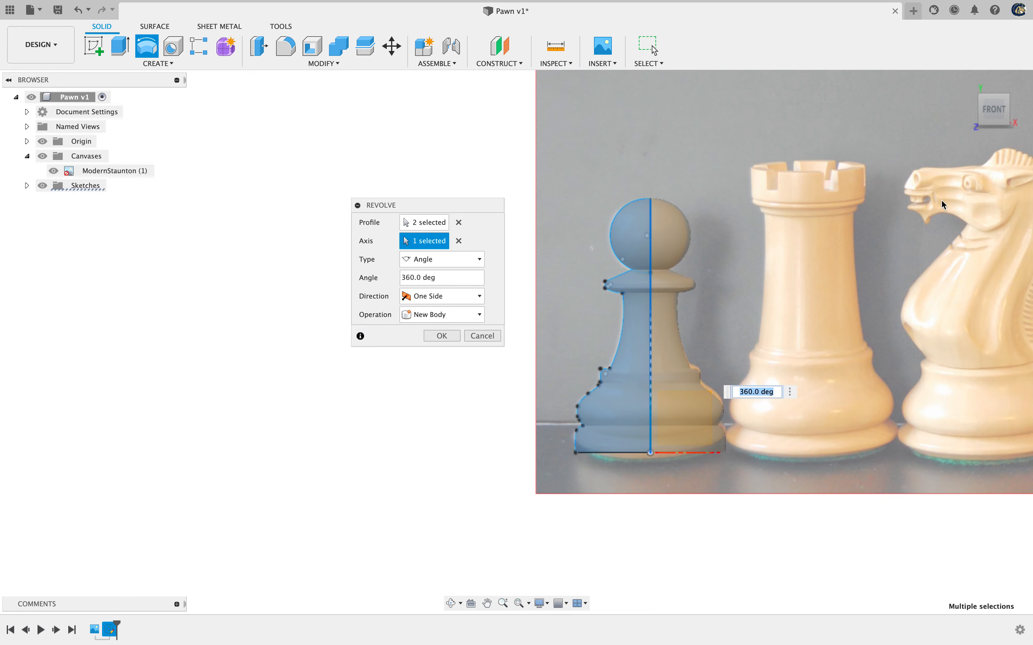
mouse_move(990, 110)
left_mouse_down()
mouse_move(925, 109)
mouse_move(1031, 121)
mouse_move(929, 113)
mouse_move(966, 121)
left_mouse_up()
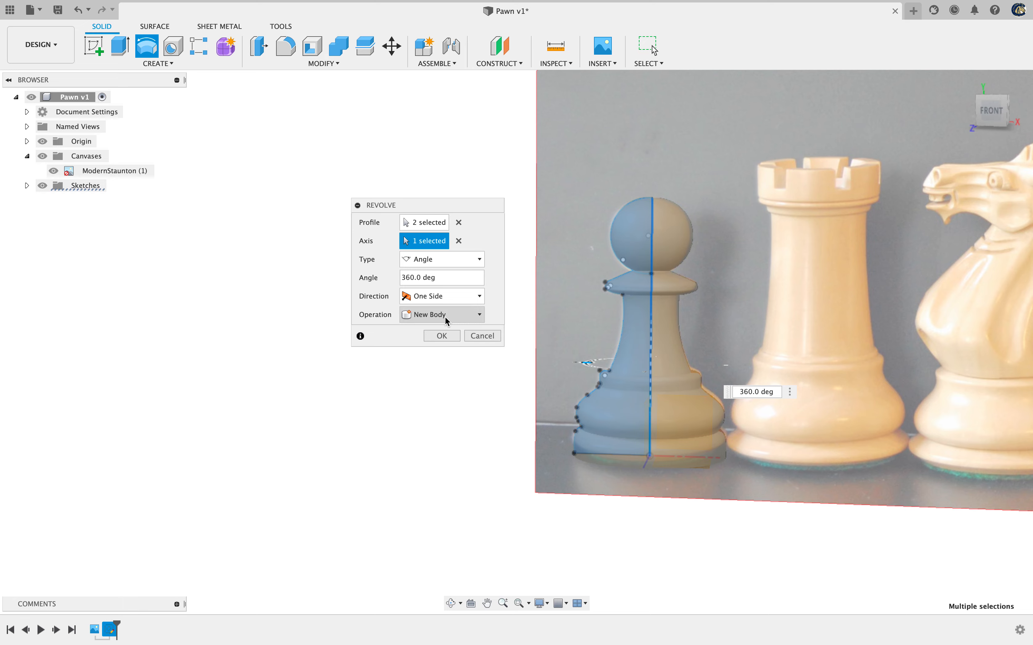
left_click(440, 336)
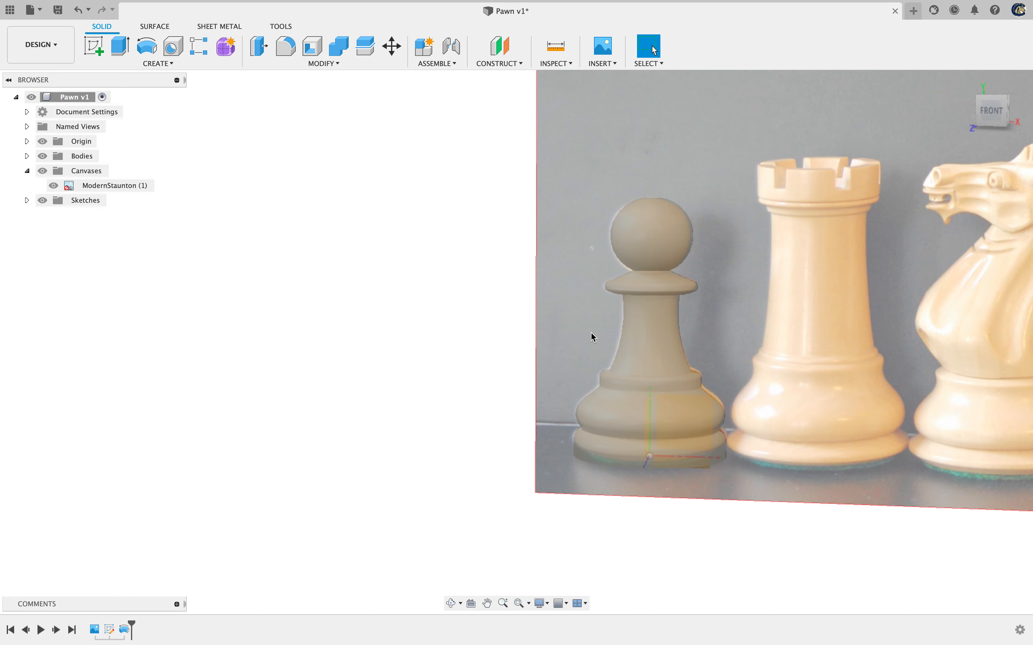
Toggle the visibility of the bodies on and off to compare the revolved pawn with the pawn in the canvas photo
mouse_move(995, 116)
left_mouse_down()
mouse_move(973, 171)
mouse_move(997, 94)
mouse_move(1024, 104)
mouse_move(10, 116)
mouse_move(1022, 108)
mouse_move(994, 109)
left_mouse_up()
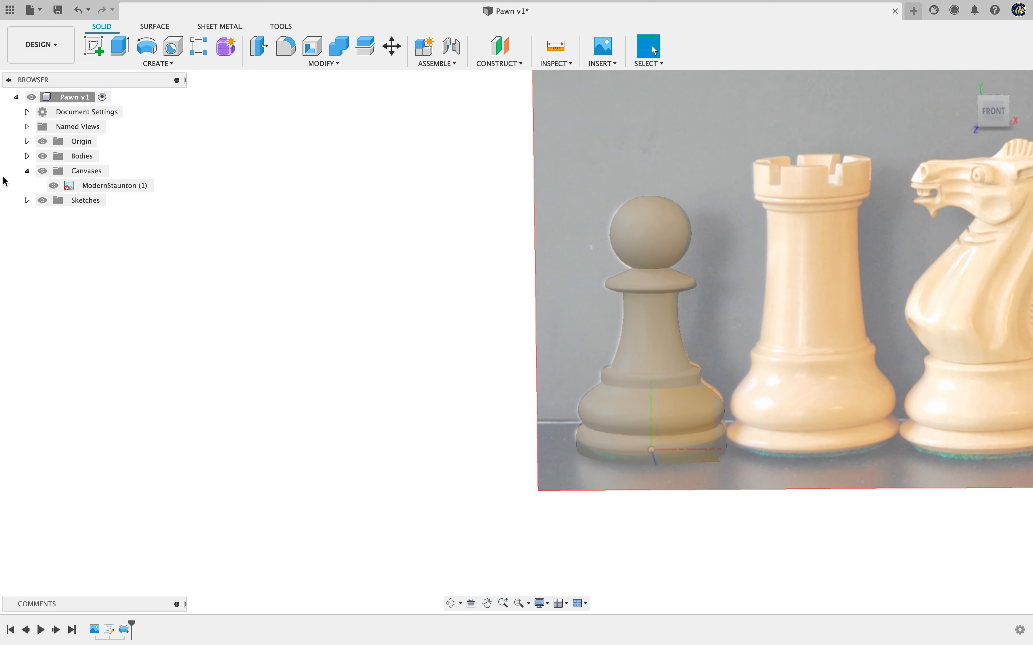
left_click(42, 156)
left_click(42, 156)
left_click(42, 156)
left_click(42, 156)
left_click(42, 156)
left_click(43, 156)
left_click(39, 157)
left_click(38, 157)
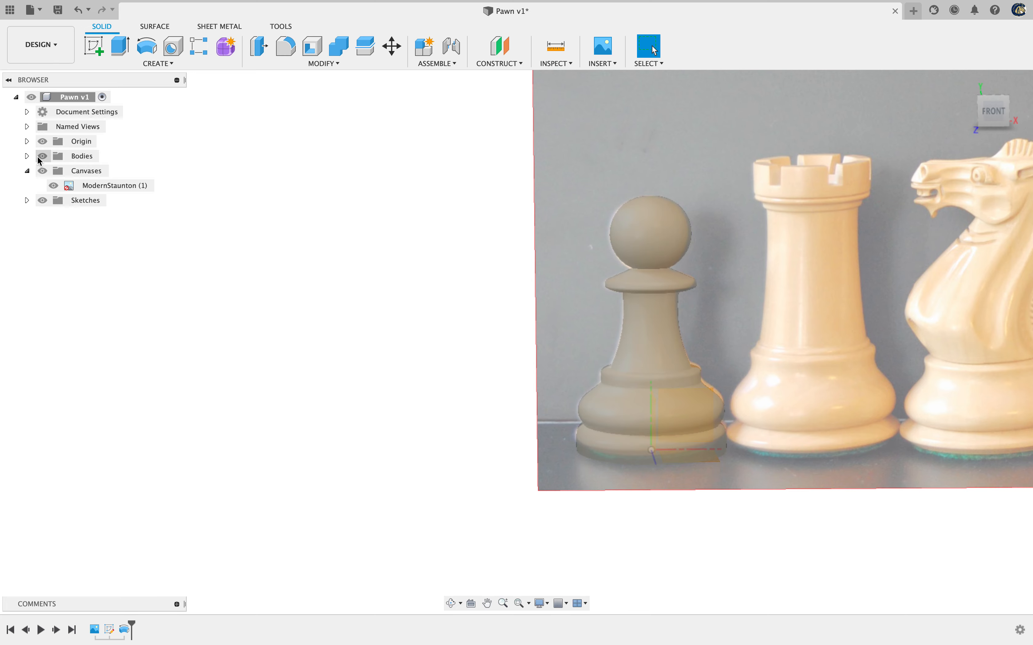